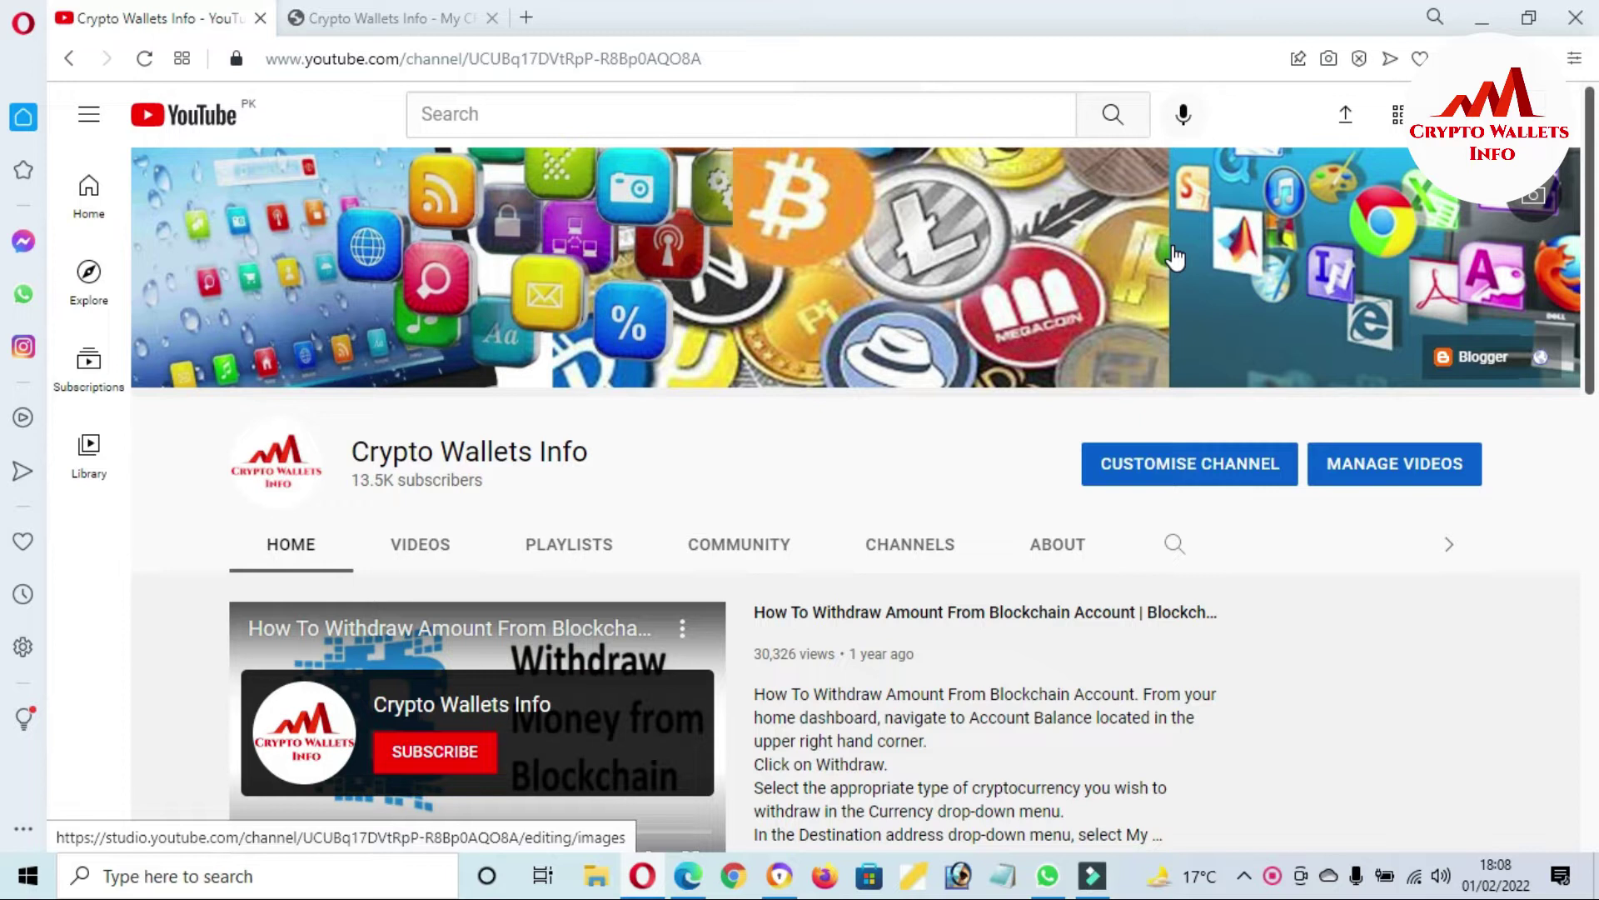
Step: Unlock MetaMask with the wallet password while on the Crypto Wallets Info tab
click(419, 24)
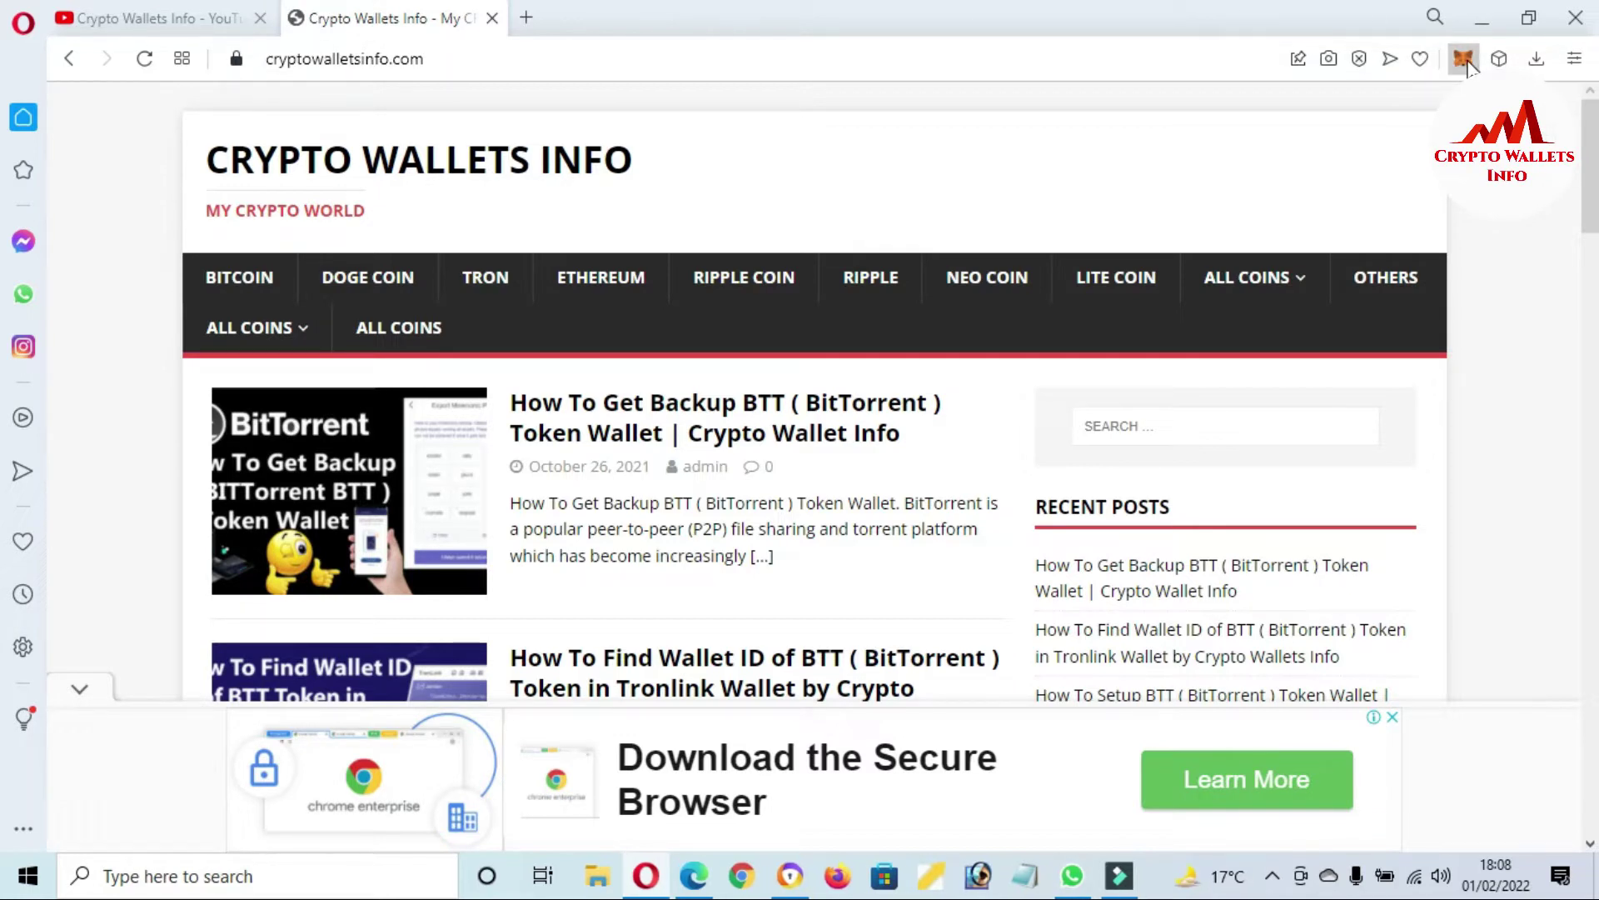
click(1466, 62)
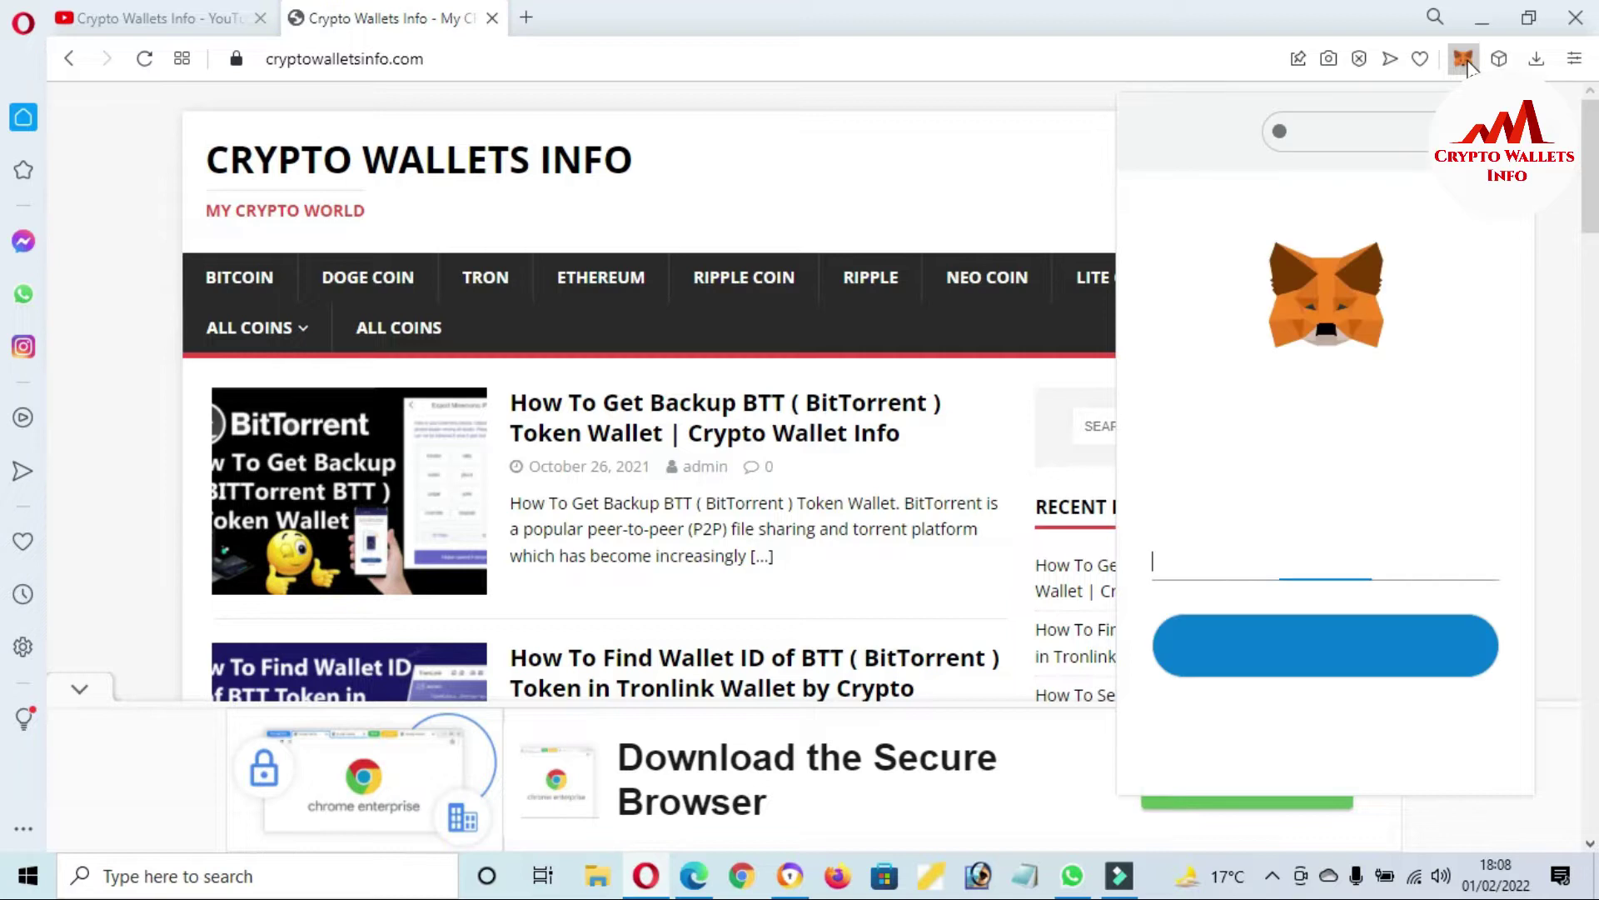
text(****)
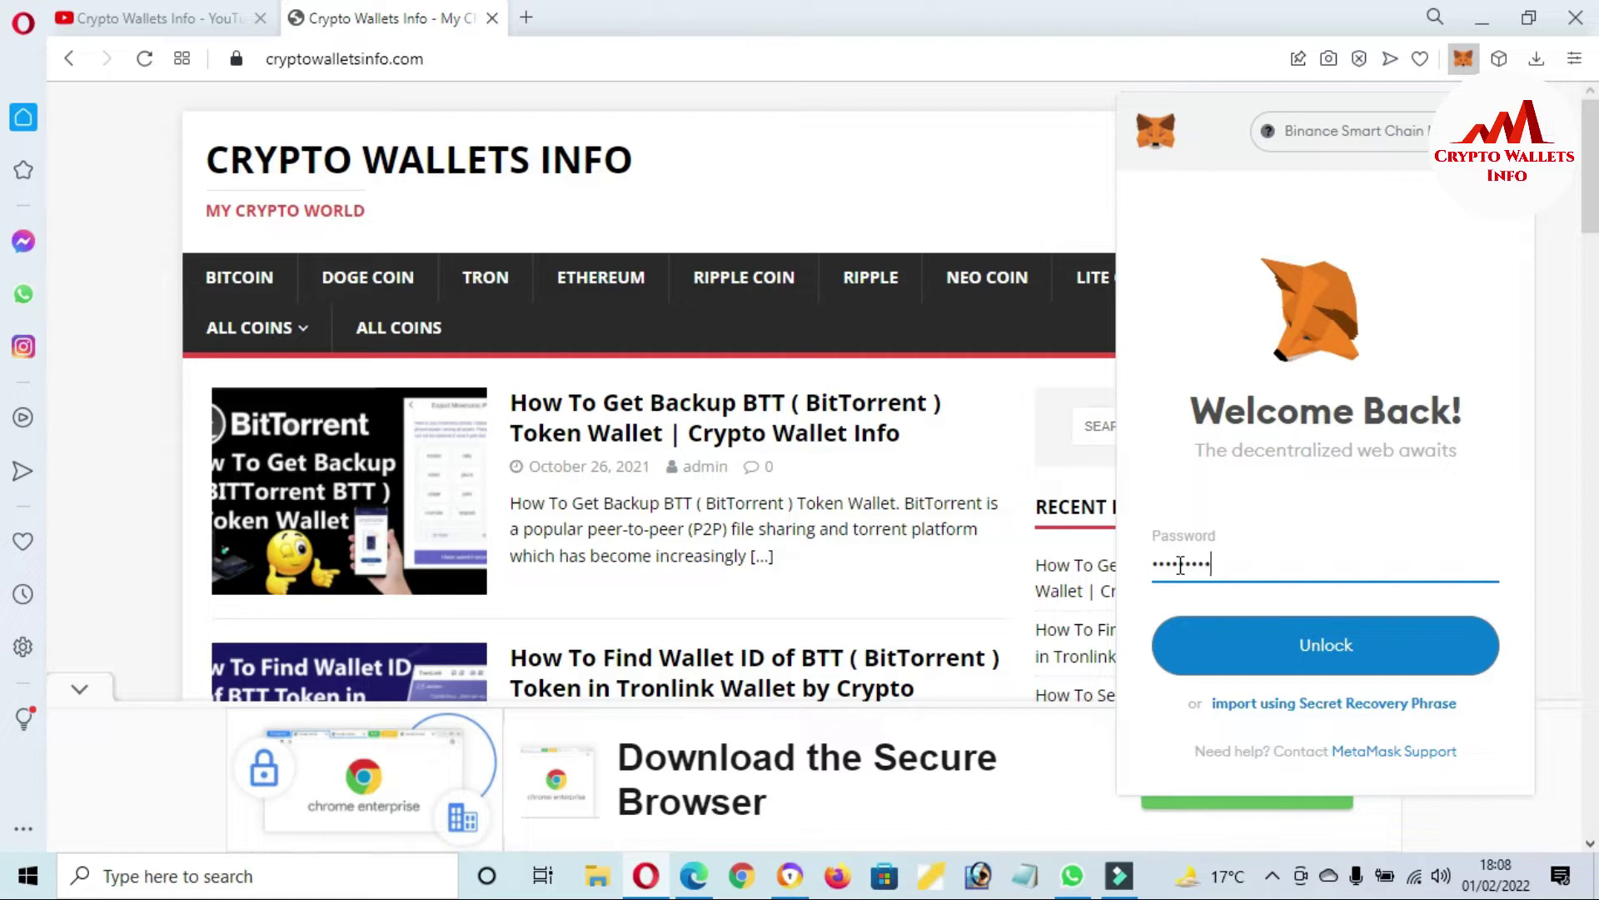
text(**)
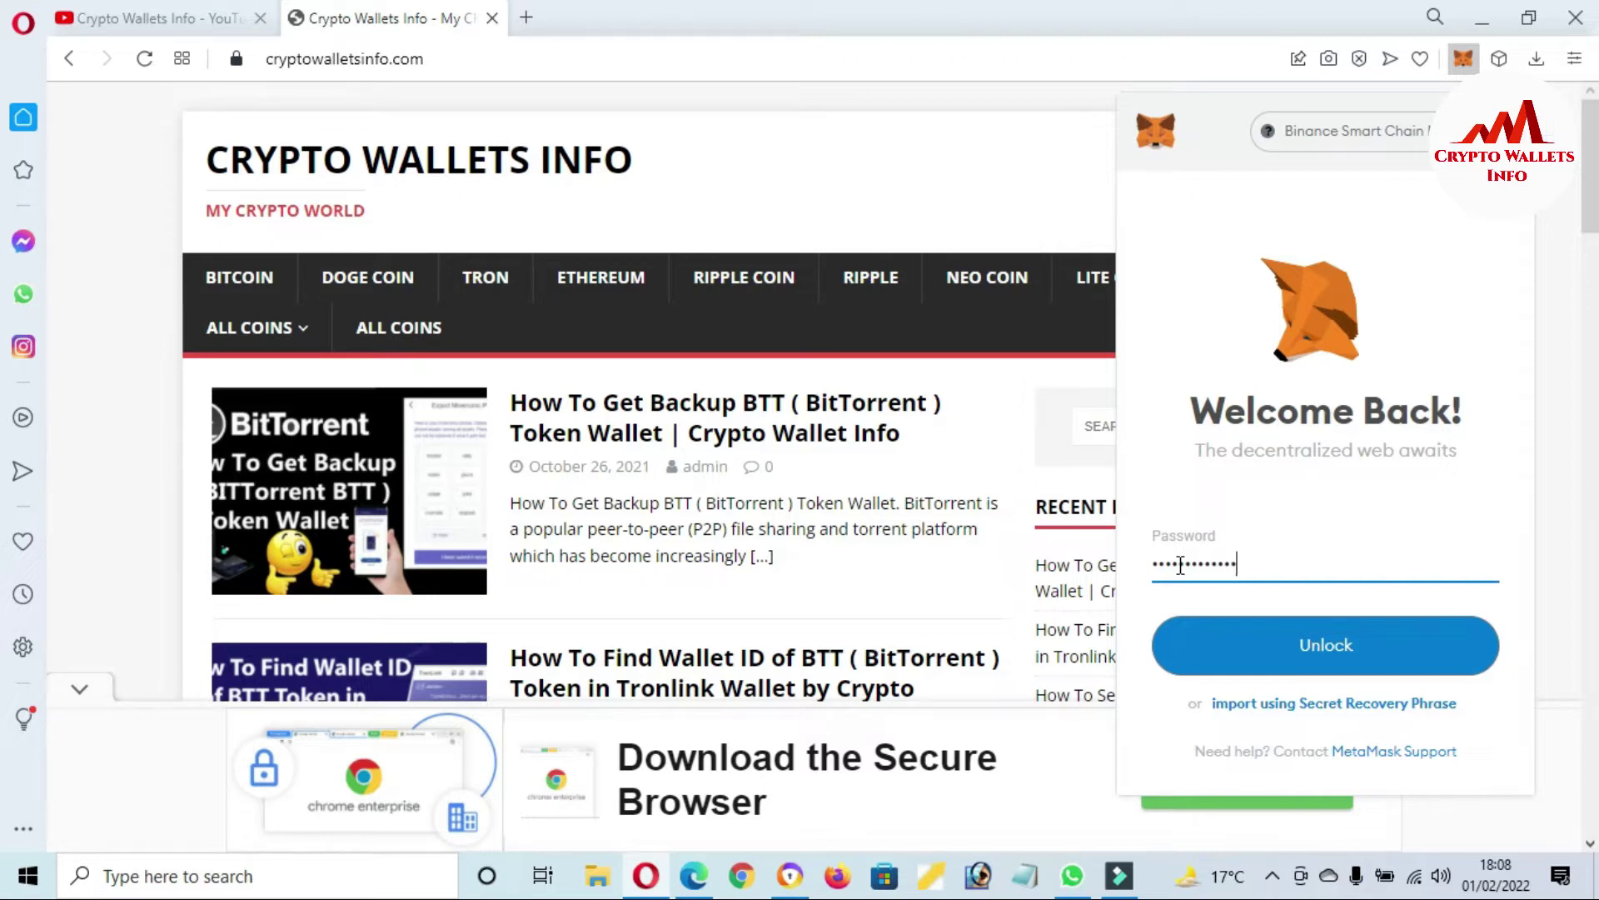
click(1387, 666)
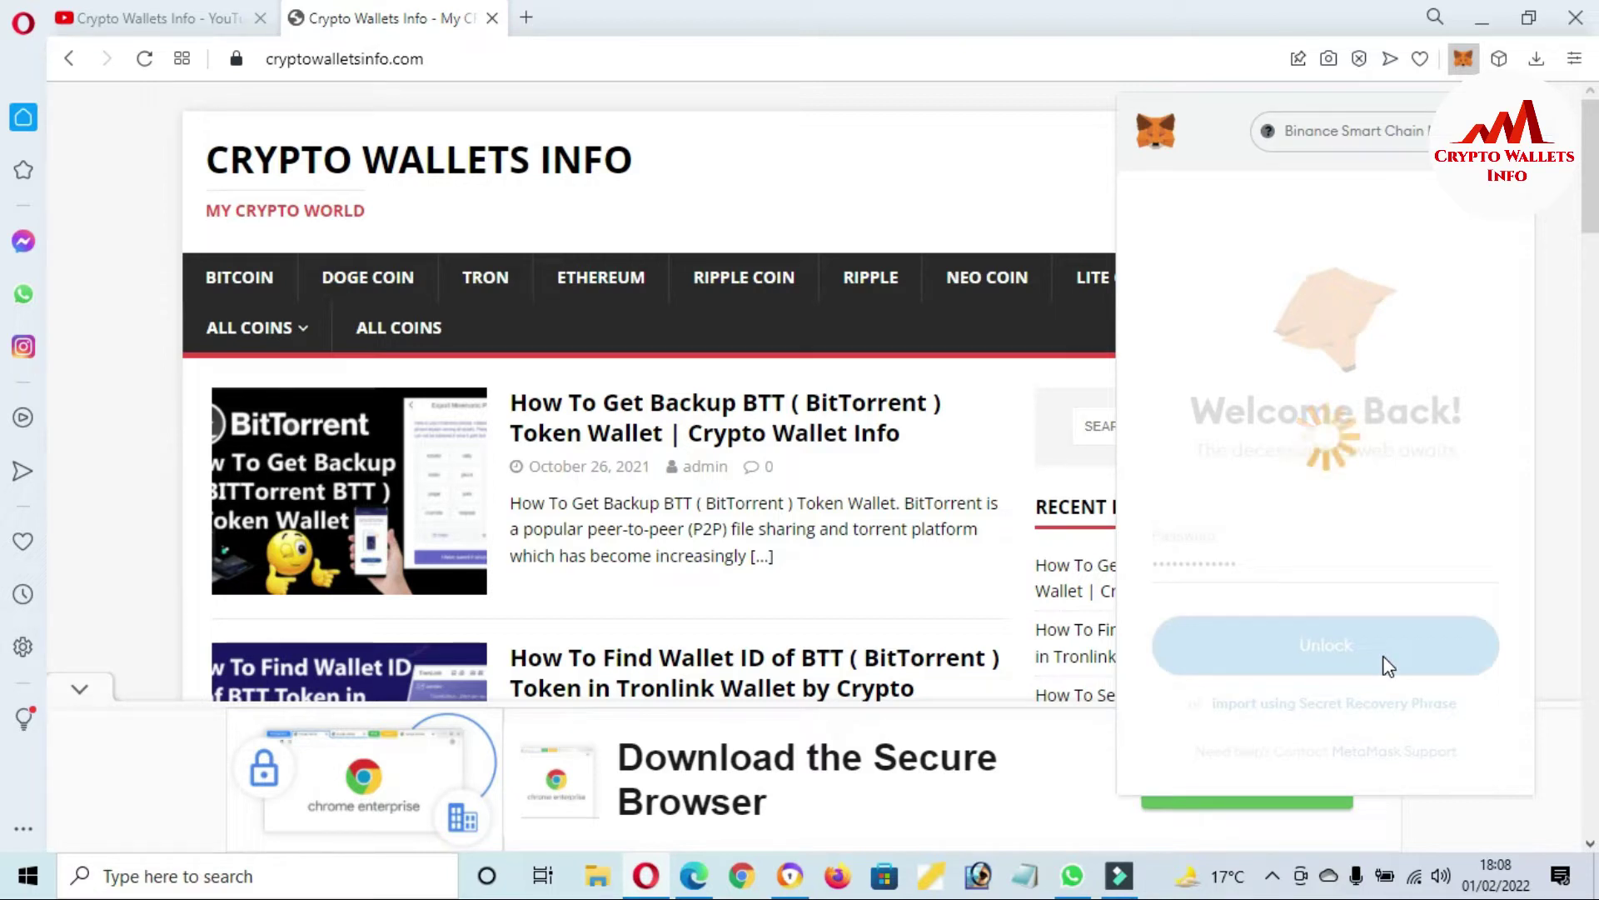
Step: Expand the MetaMask wallet view, switch it to Ethereum Mainnet, and start a new browser tab
click(1515, 223)
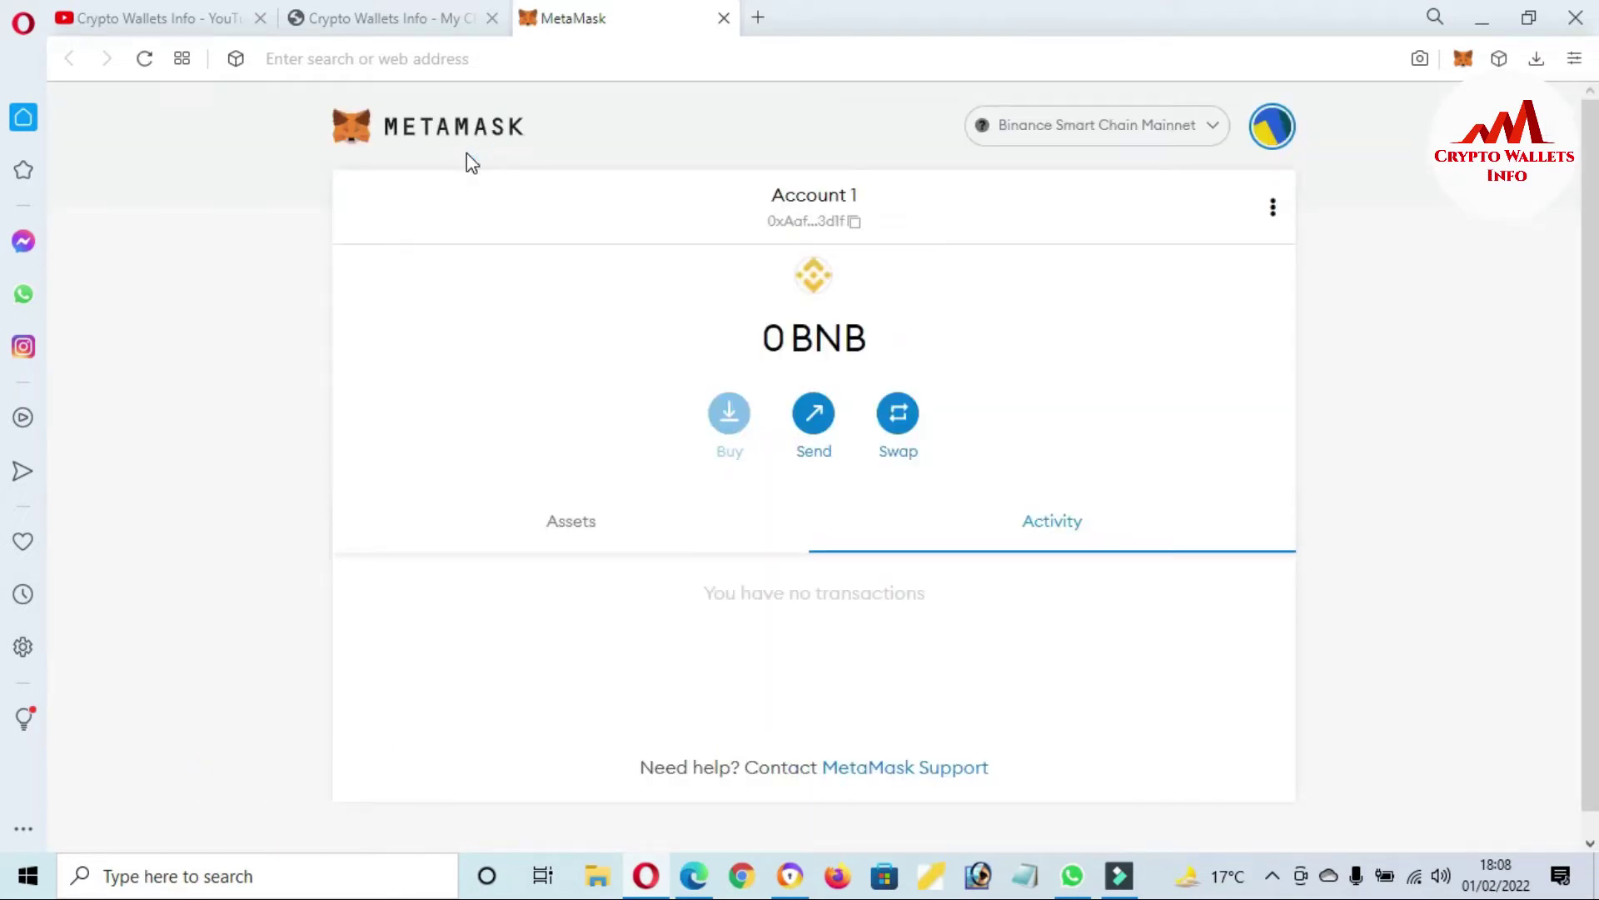
click(1208, 128)
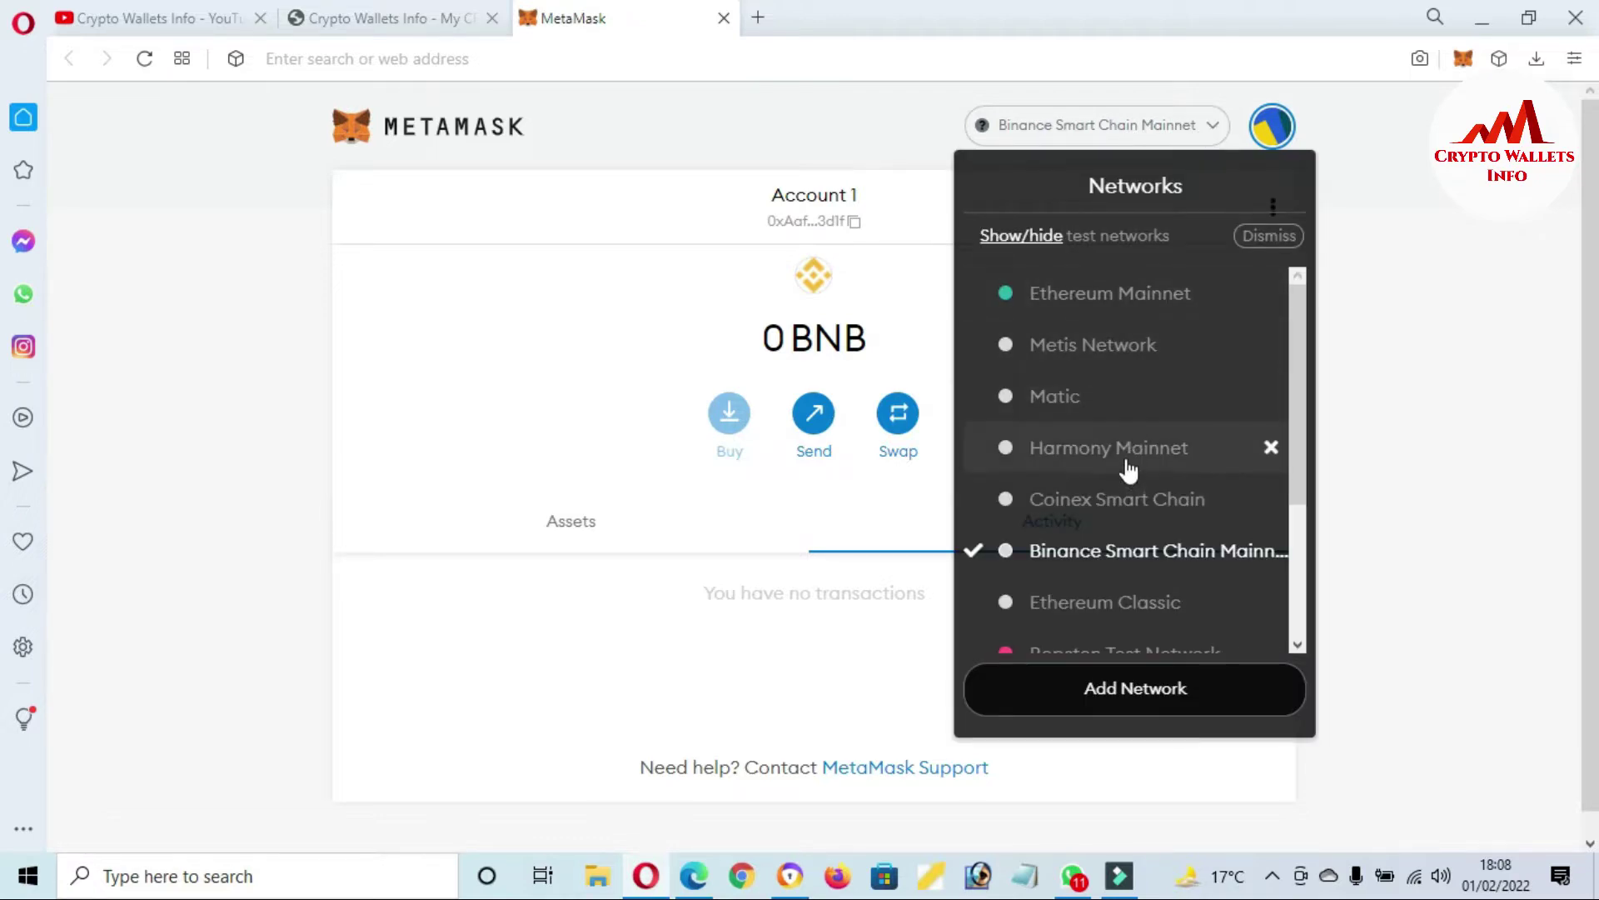
click(1135, 297)
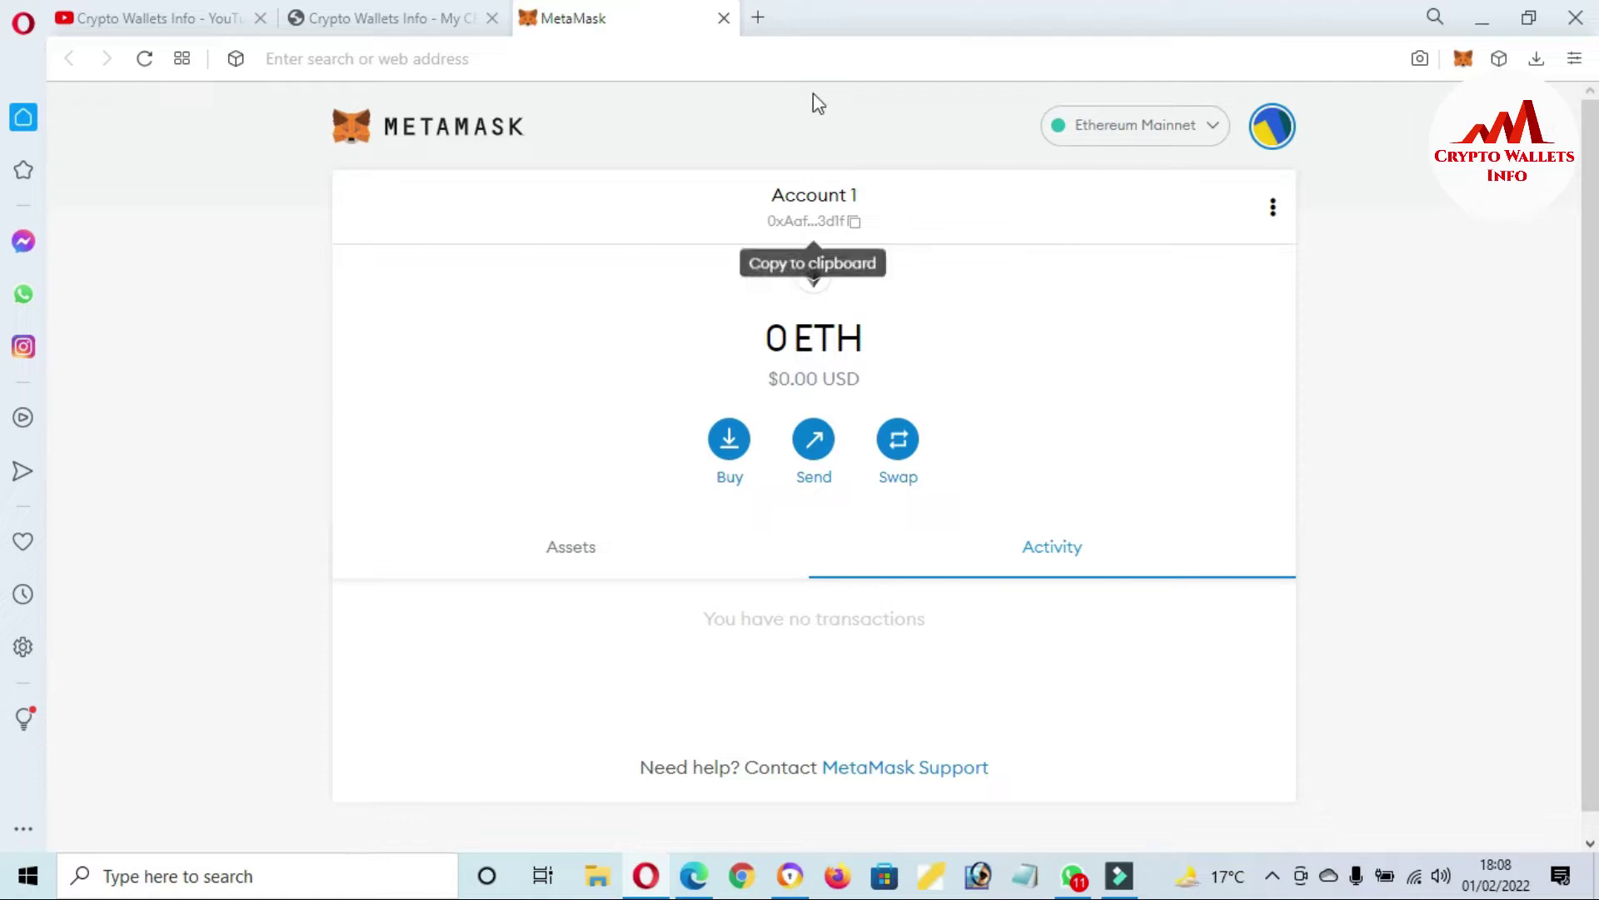
click(759, 18)
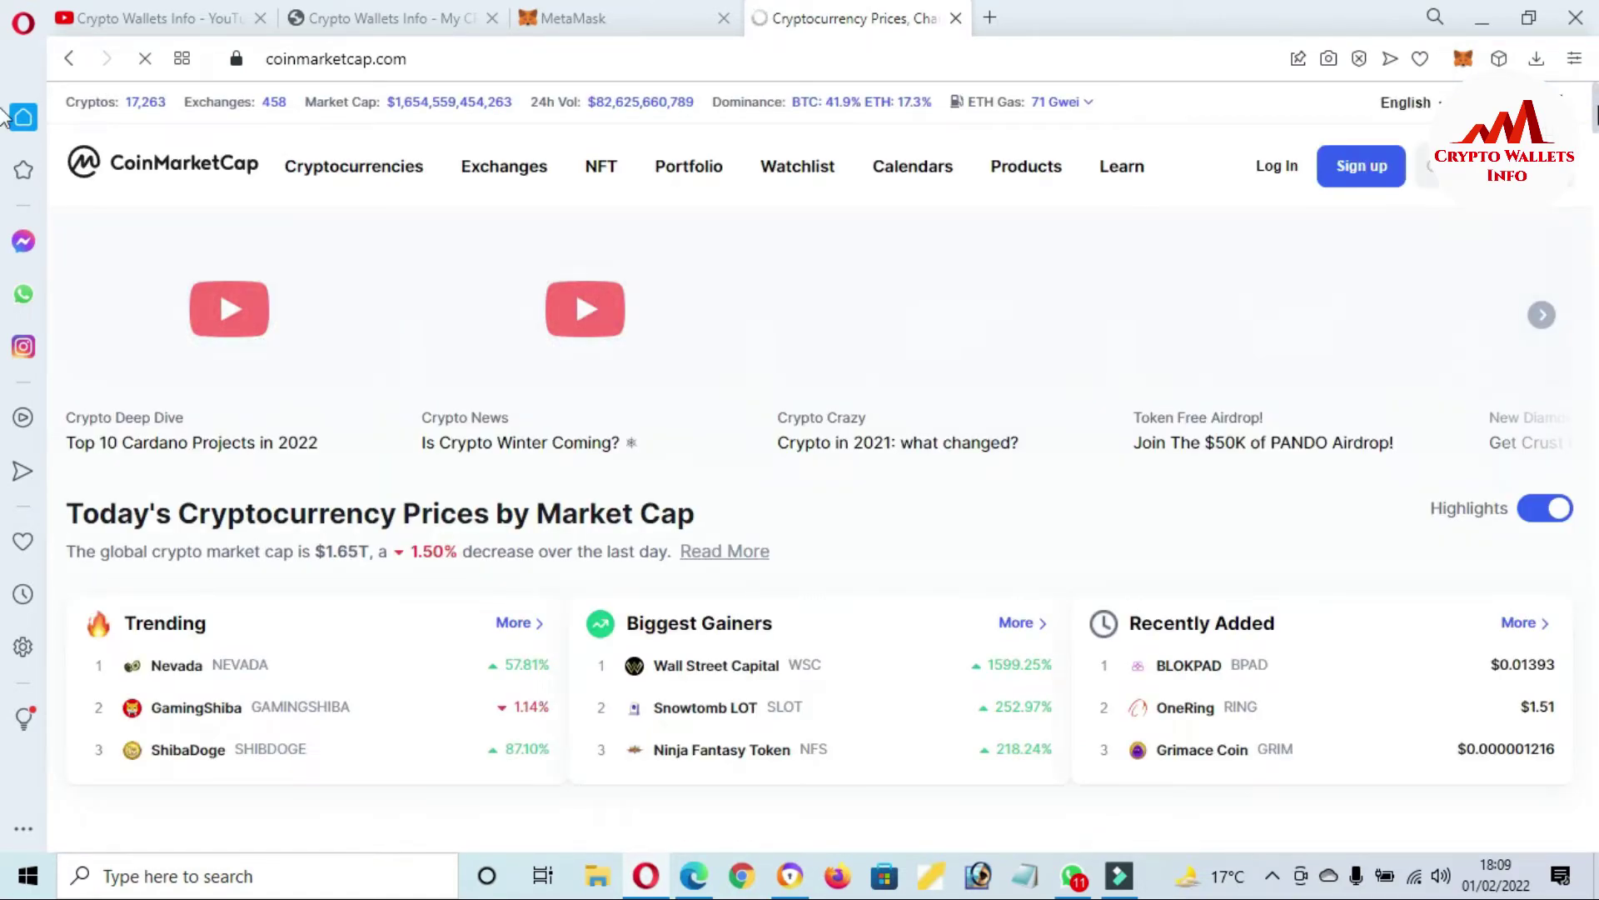
Step: Scroll CoinMarketCap's table to Curve DAO Token (rank 59) and highlight its name, 16.28% 7d change, volume
scroll(4, 120, down, 5)
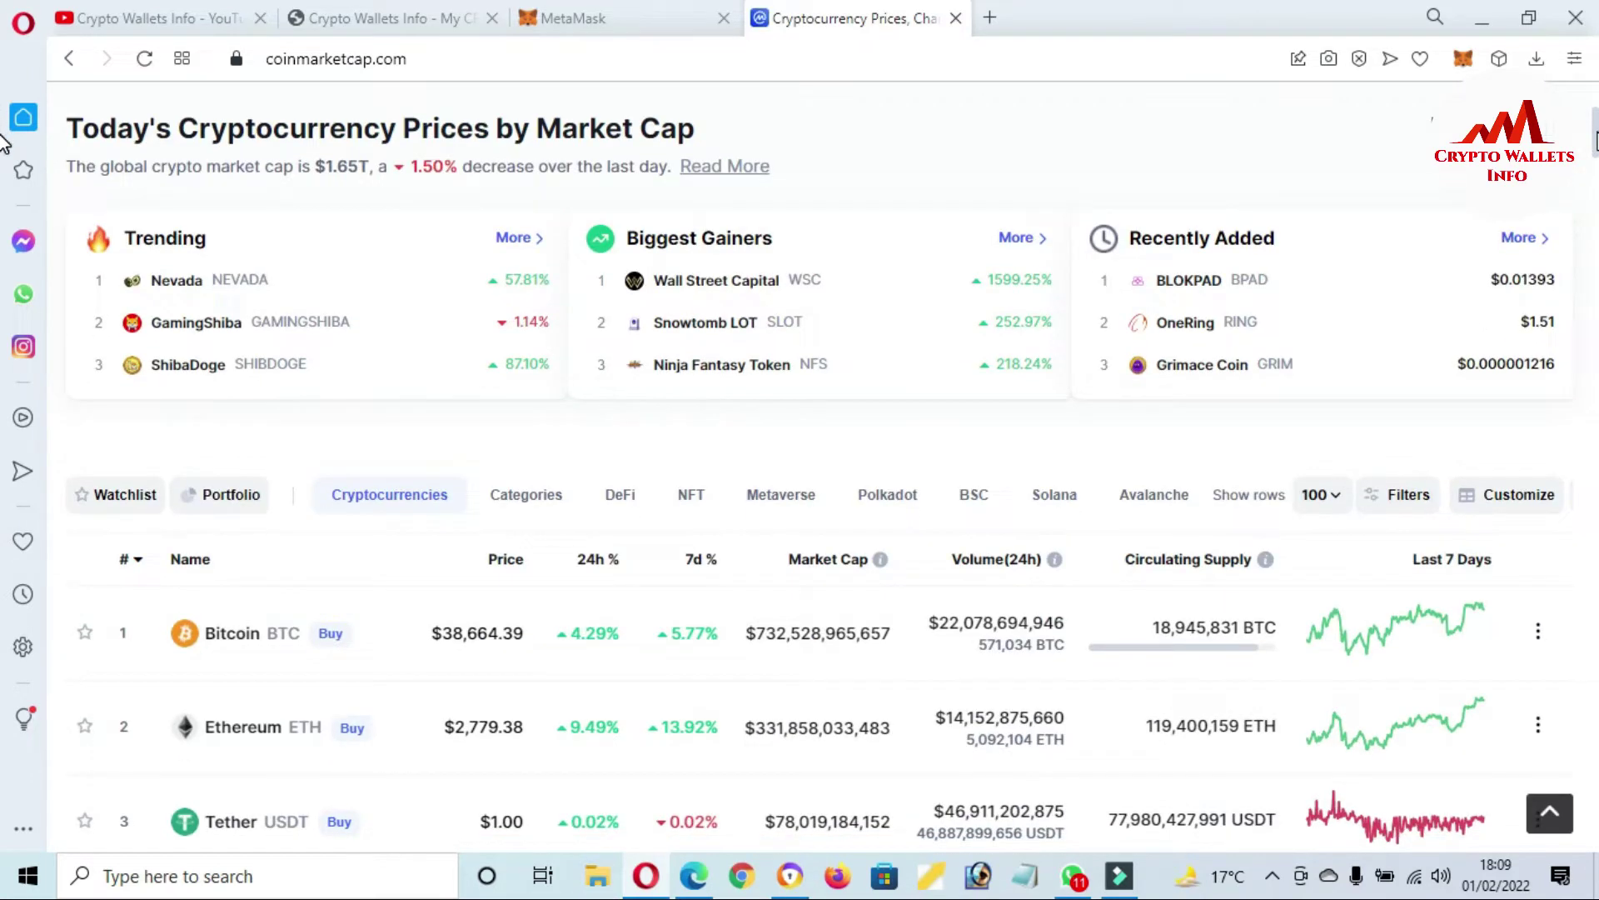
scroll(4, 143, down, 7)
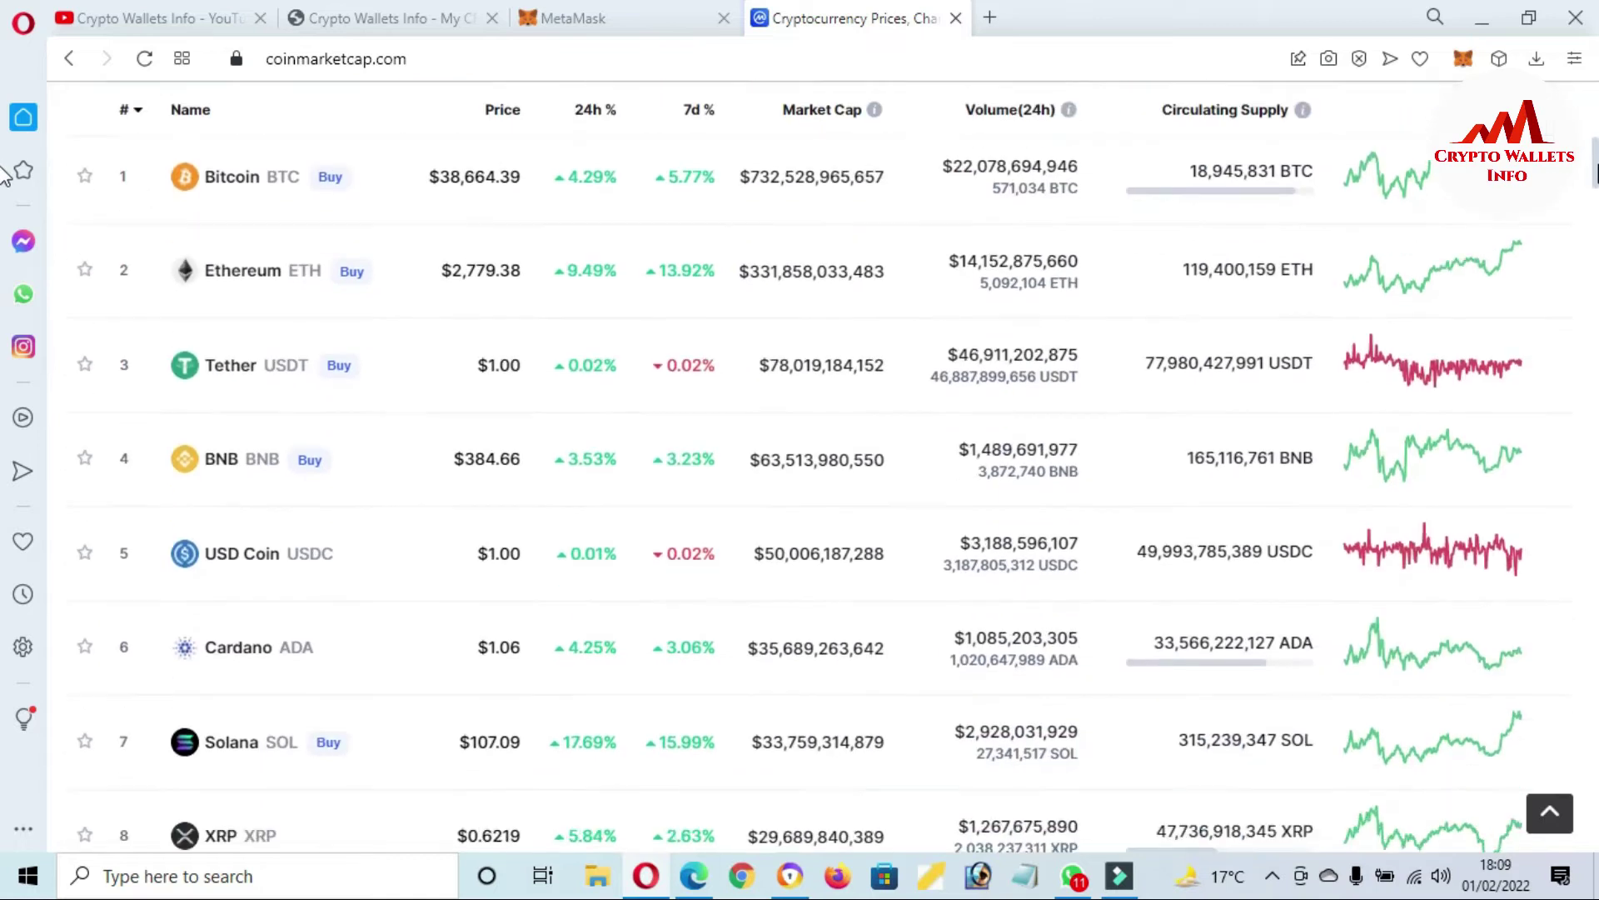
scroll(4, 191, down, 3)
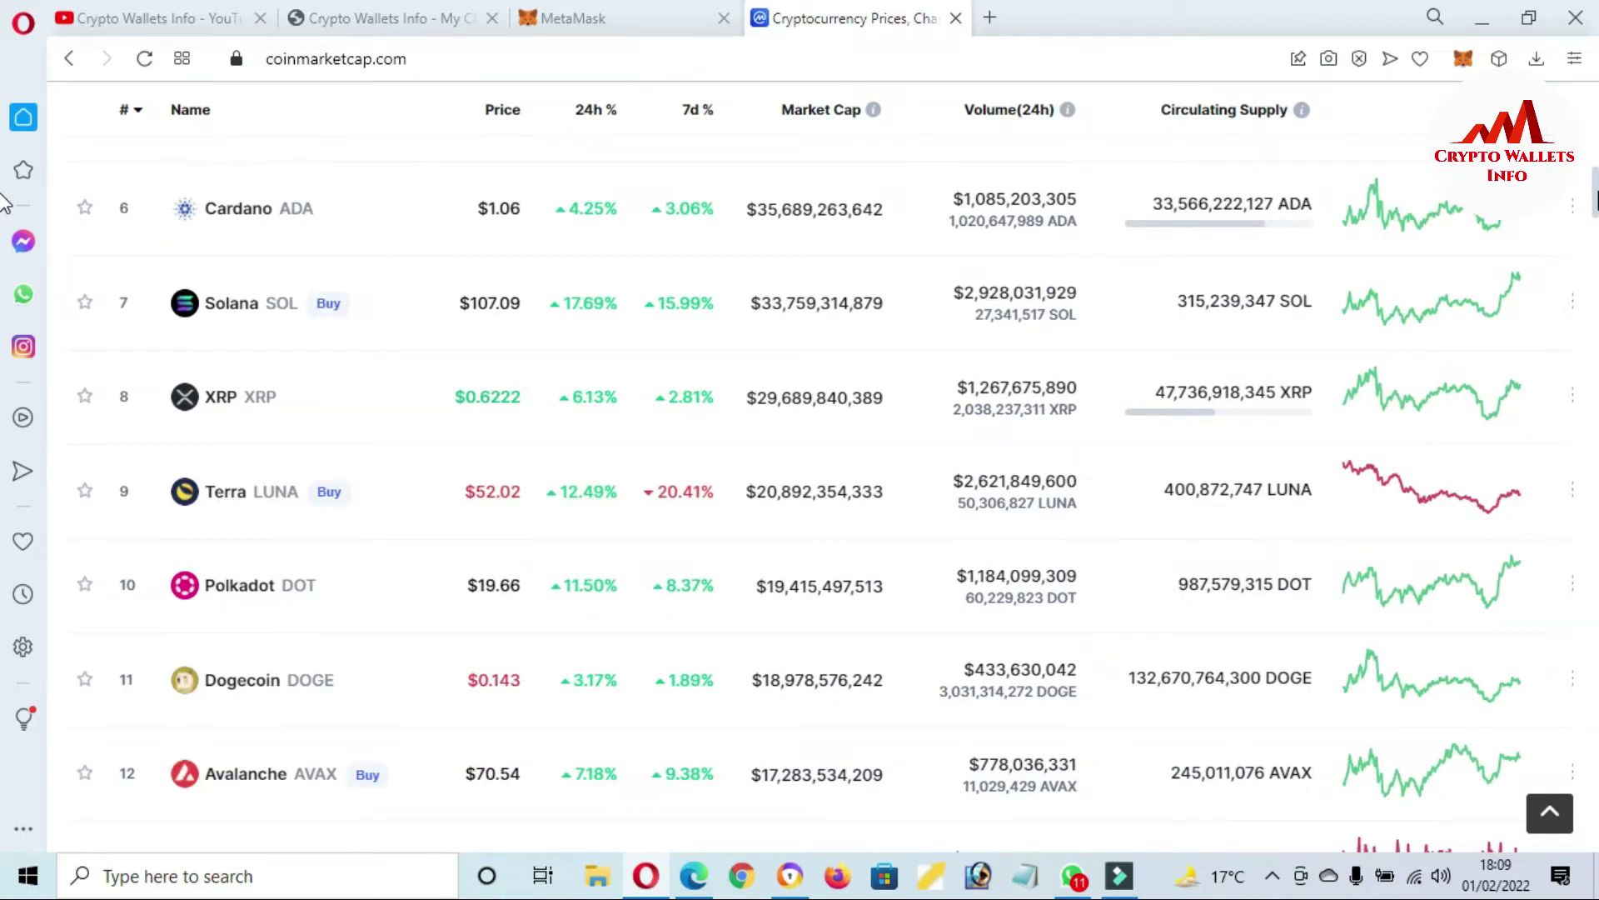
scroll(4, 202, down, 7)
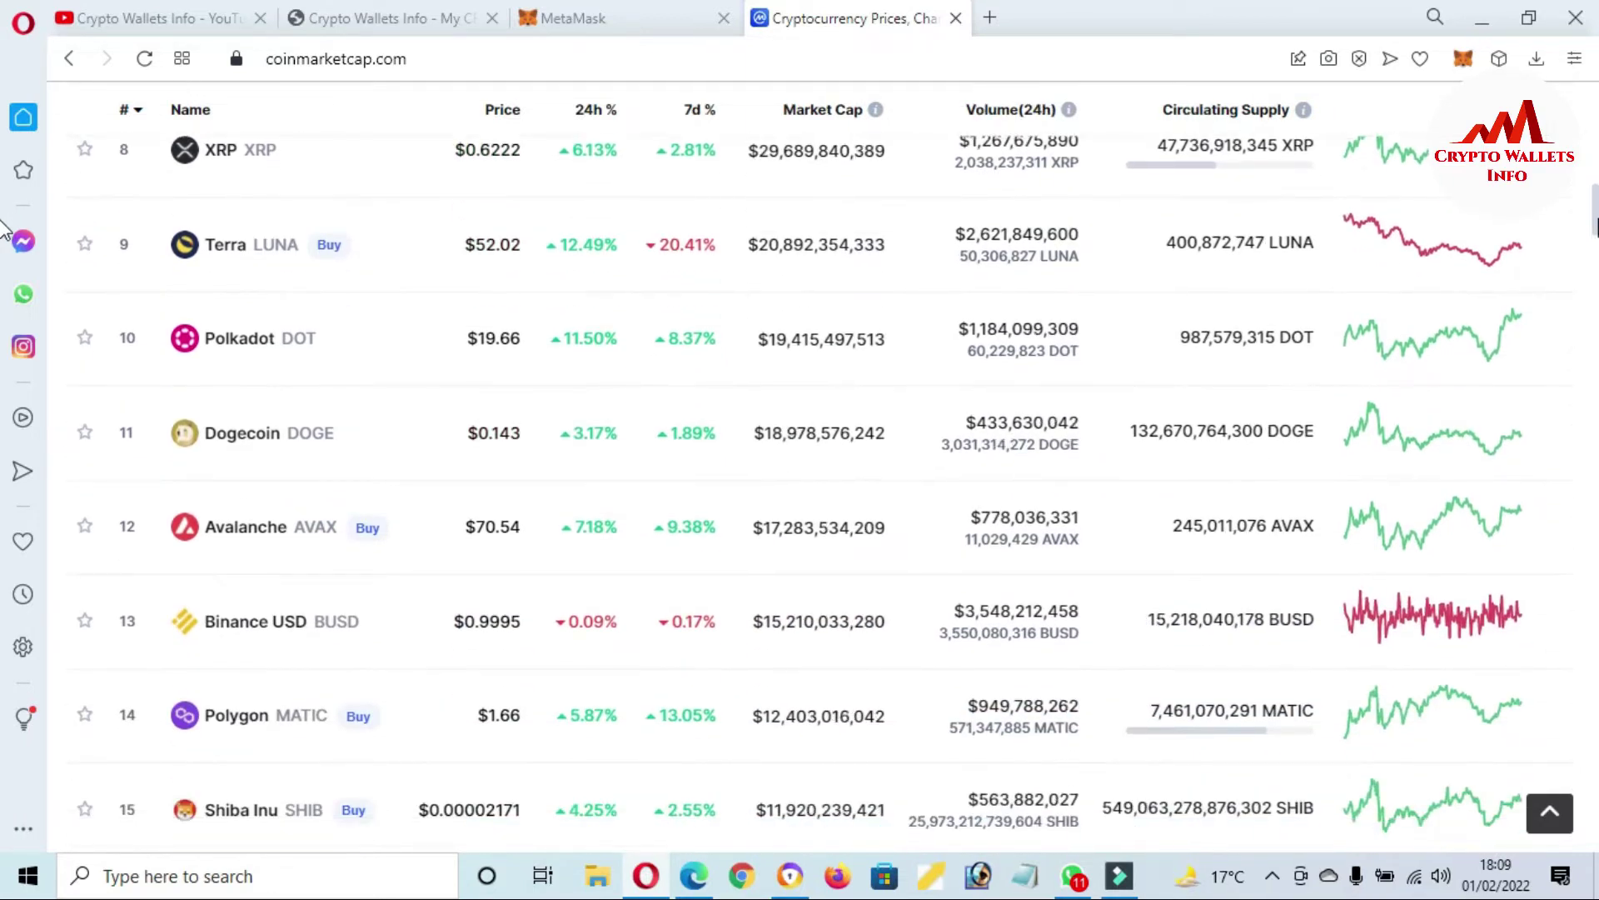
scroll(3, 245, down, 6)
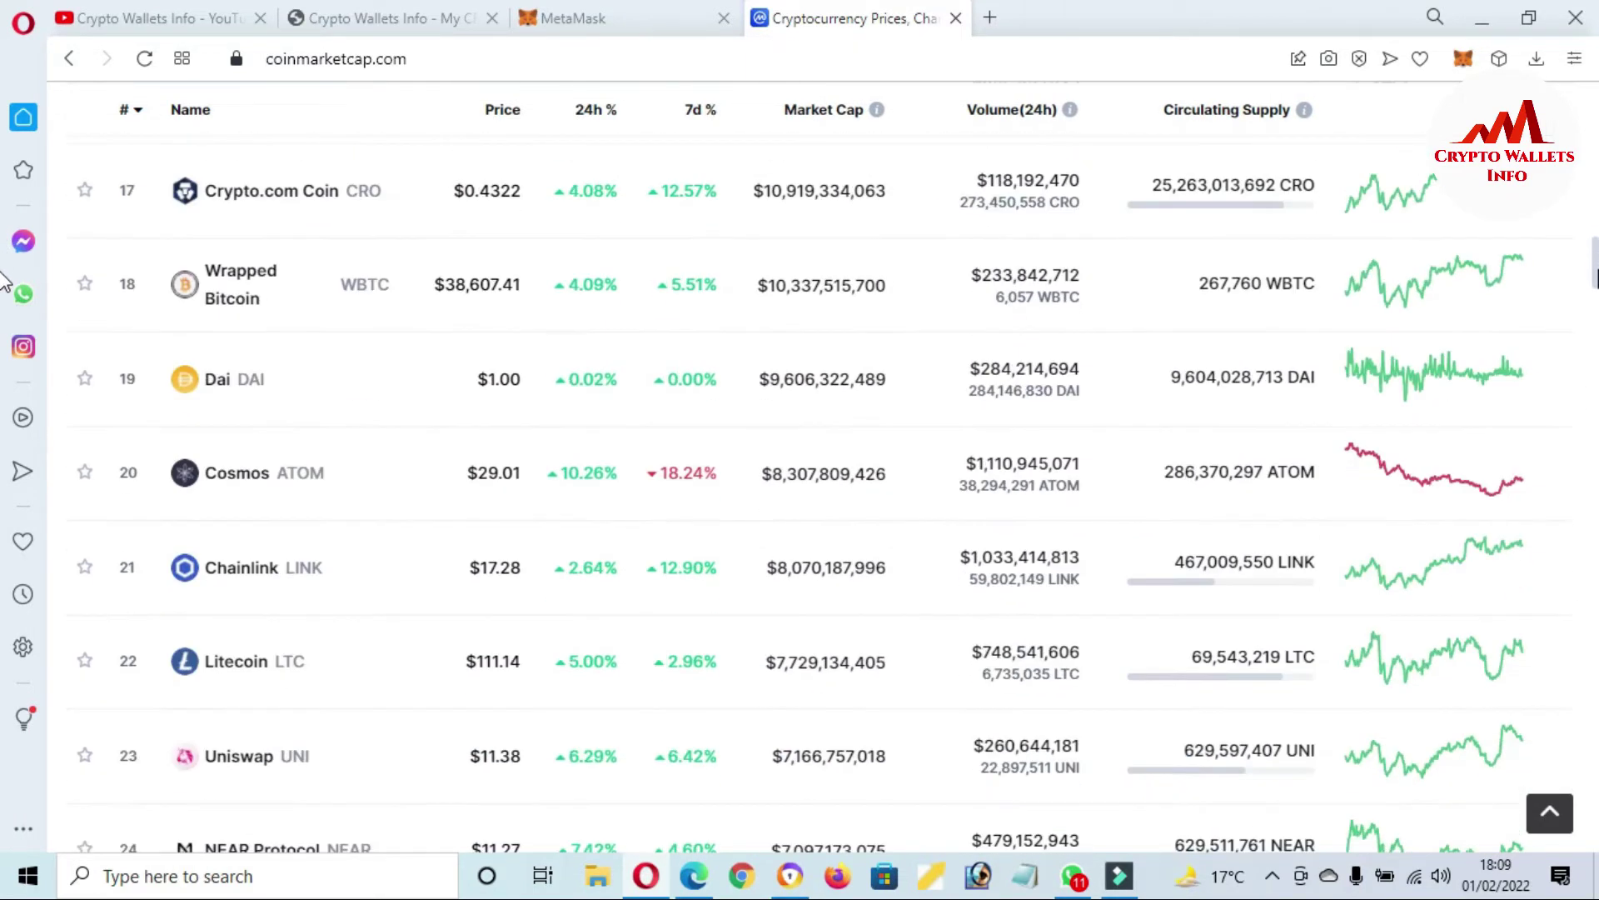
scroll(4, 285, down, 3)
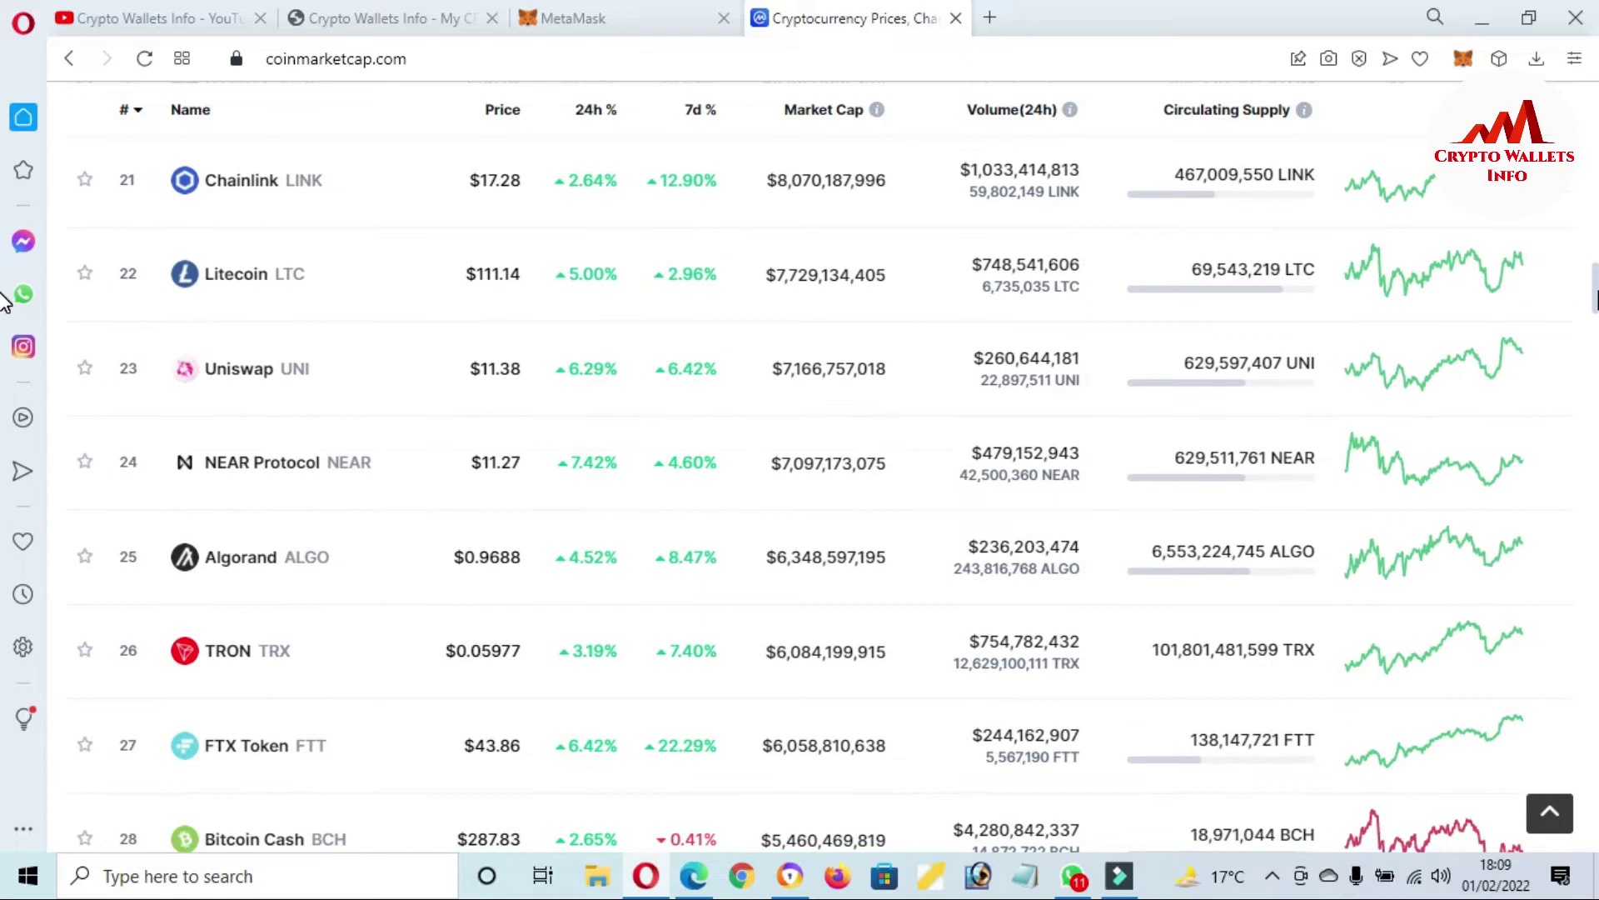
scroll(4, 299, down, 8)
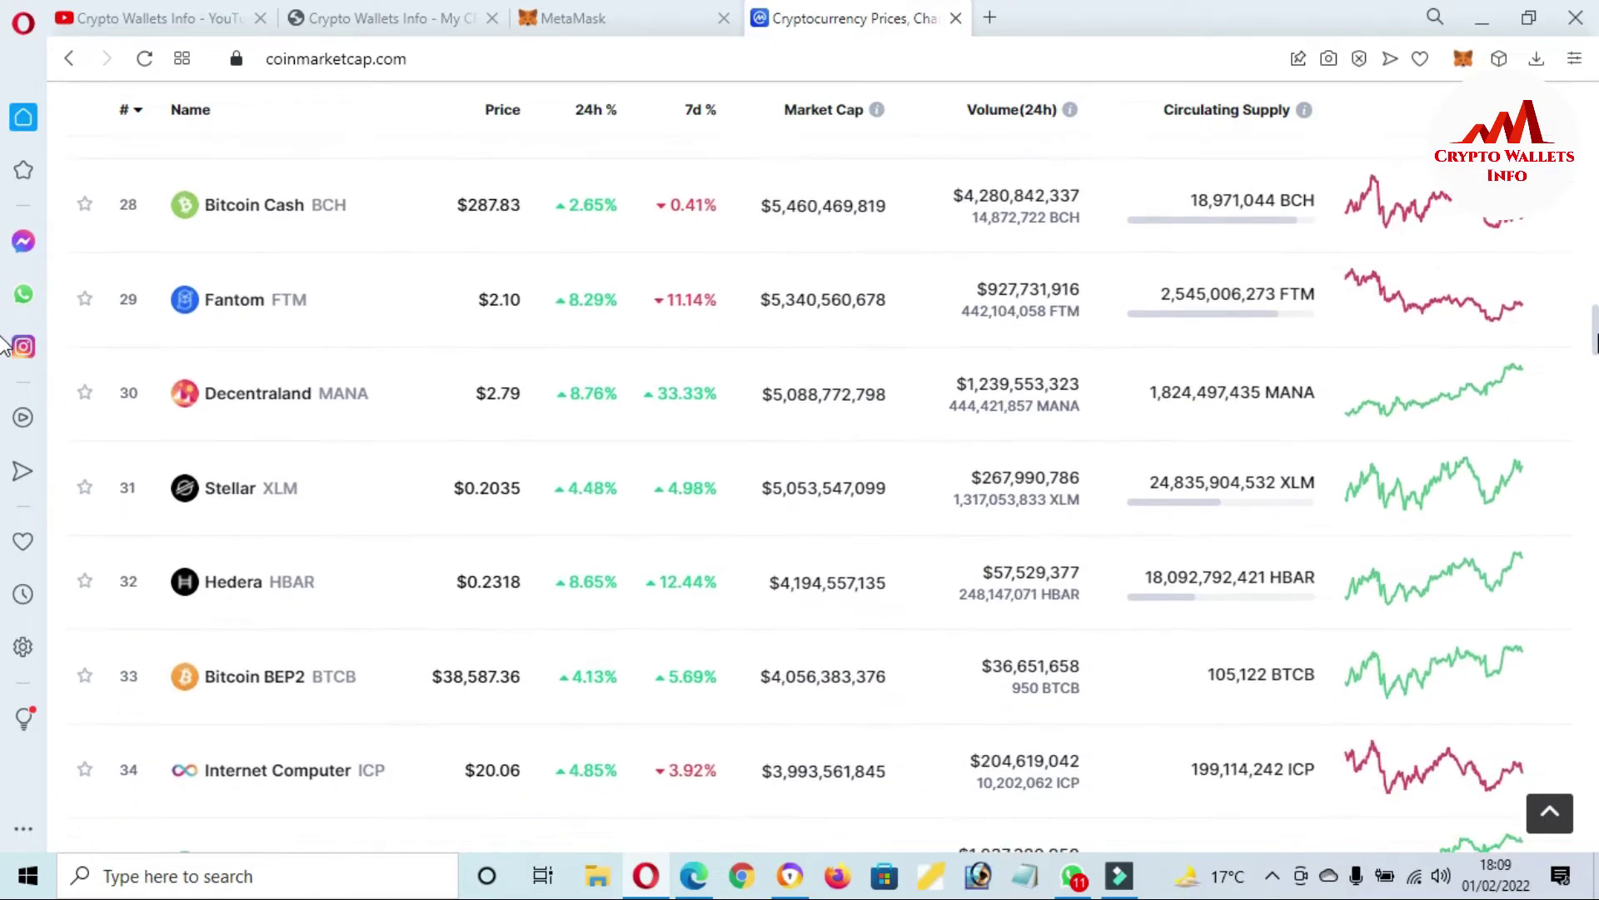
scroll(4, 350, down, 2)
scroll(4, 367, down, 5)
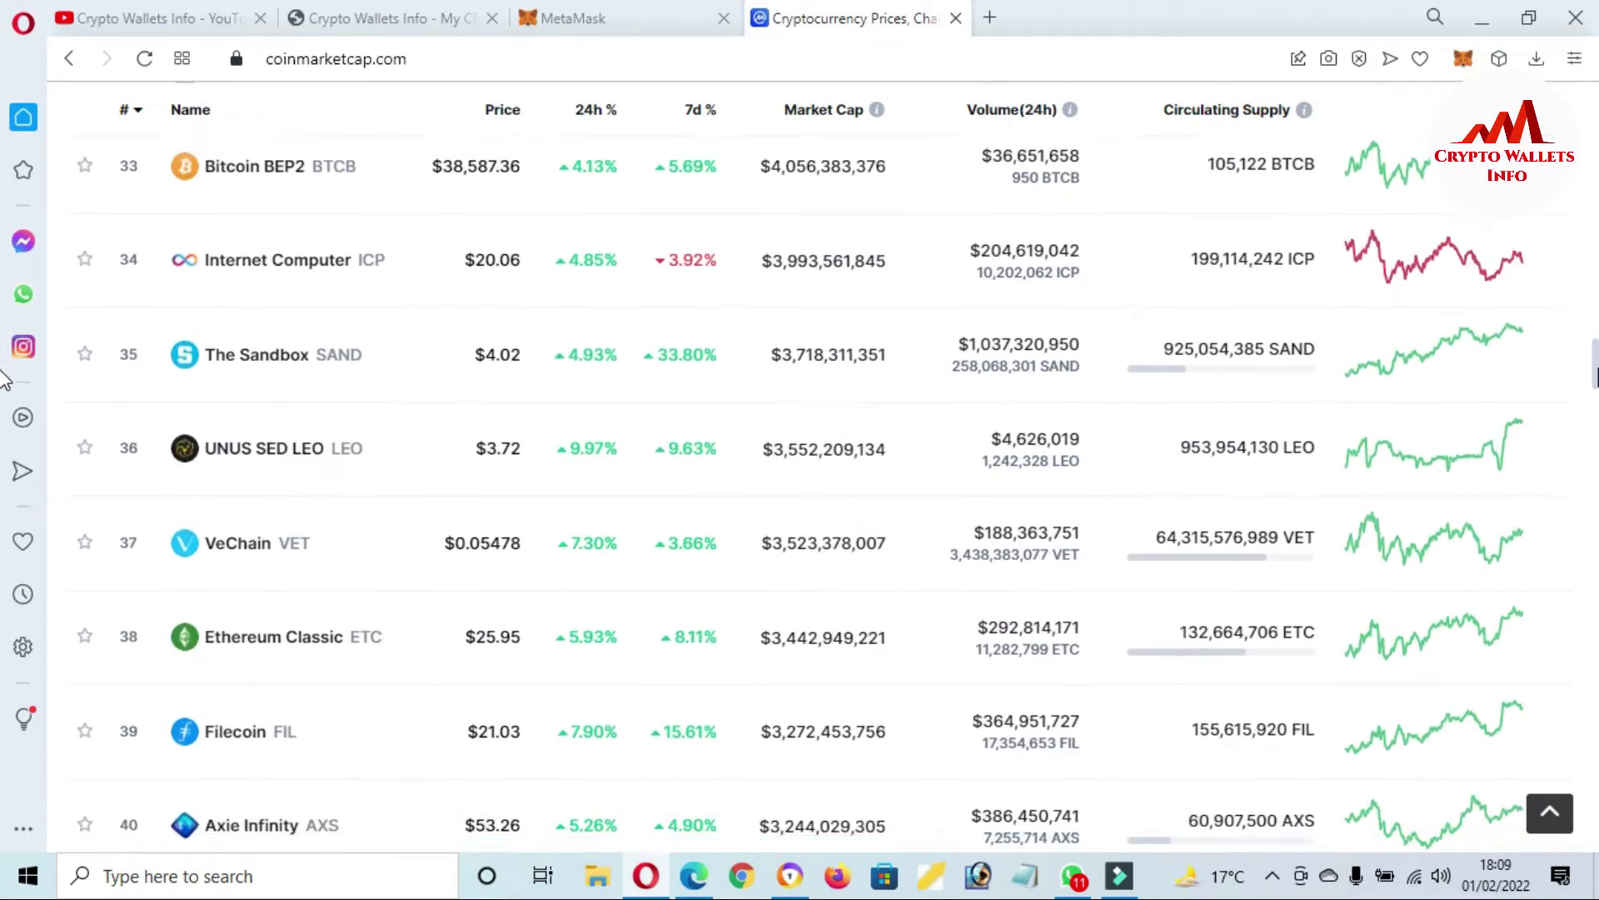
scroll(4, 388, down, 8)
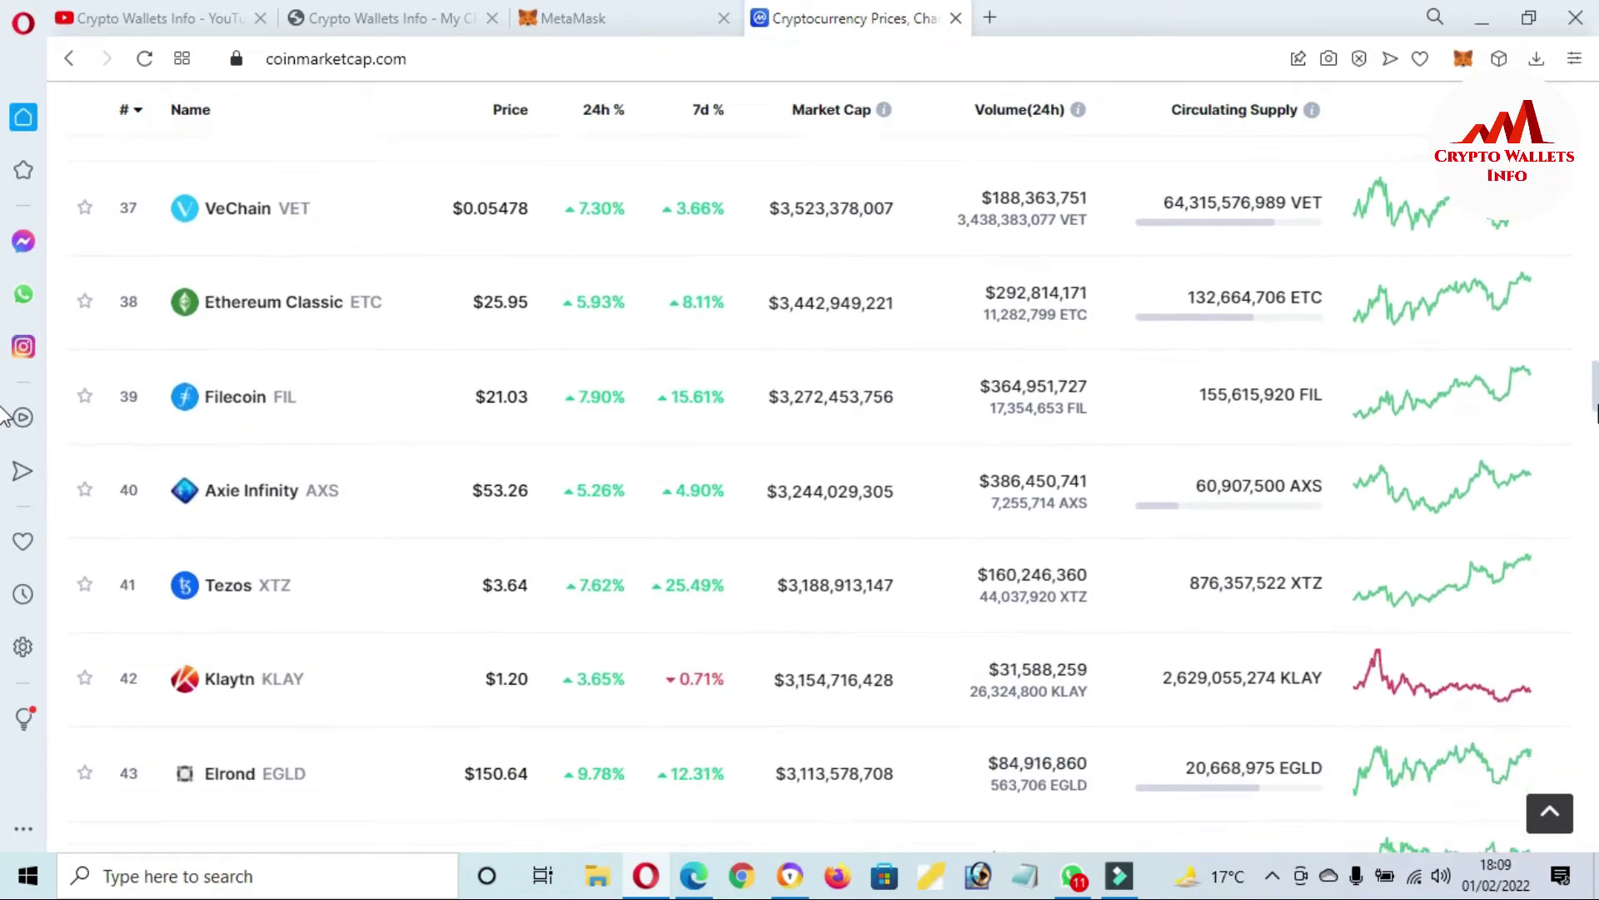
scroll(5, 441, down, 13)
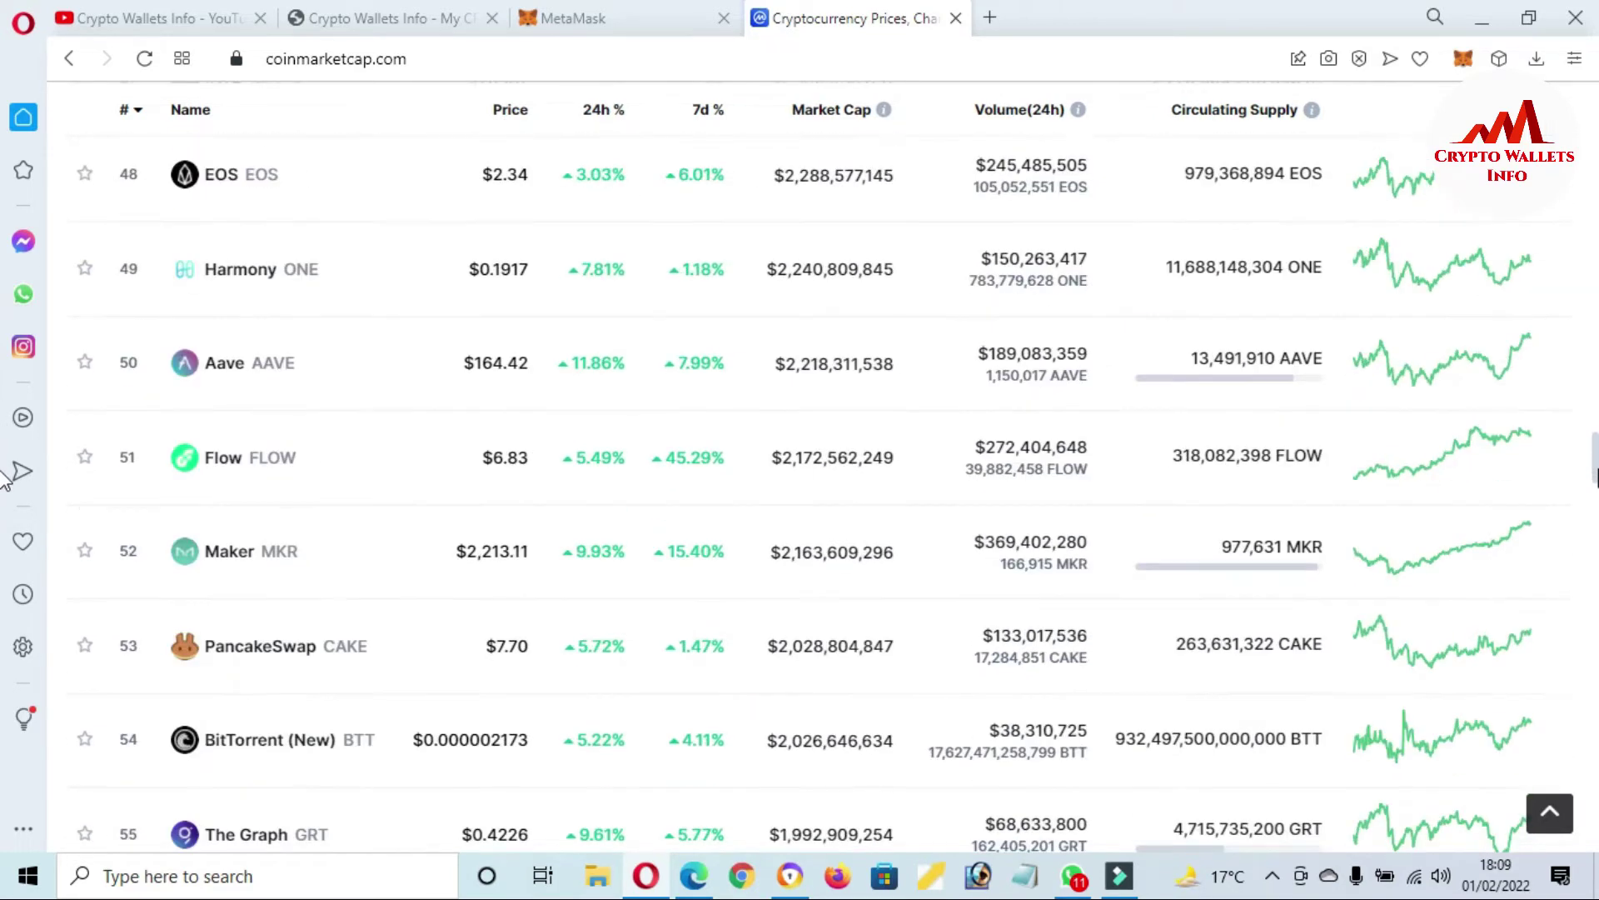
scroll(4, 516, down, 3)
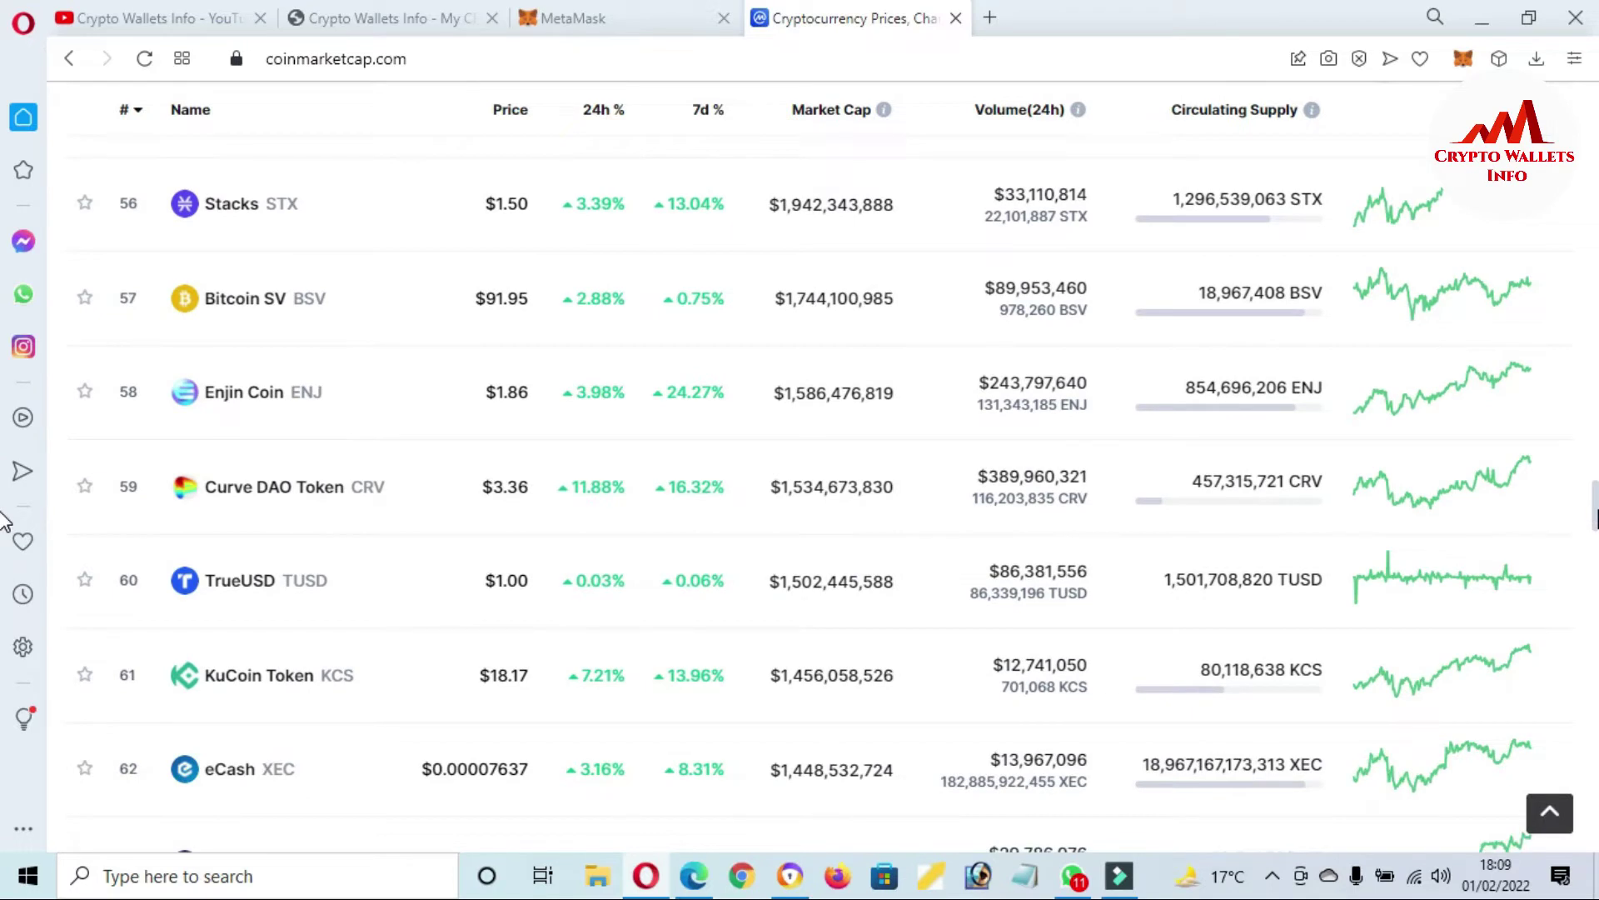
drag(393, 494, 351, 496)
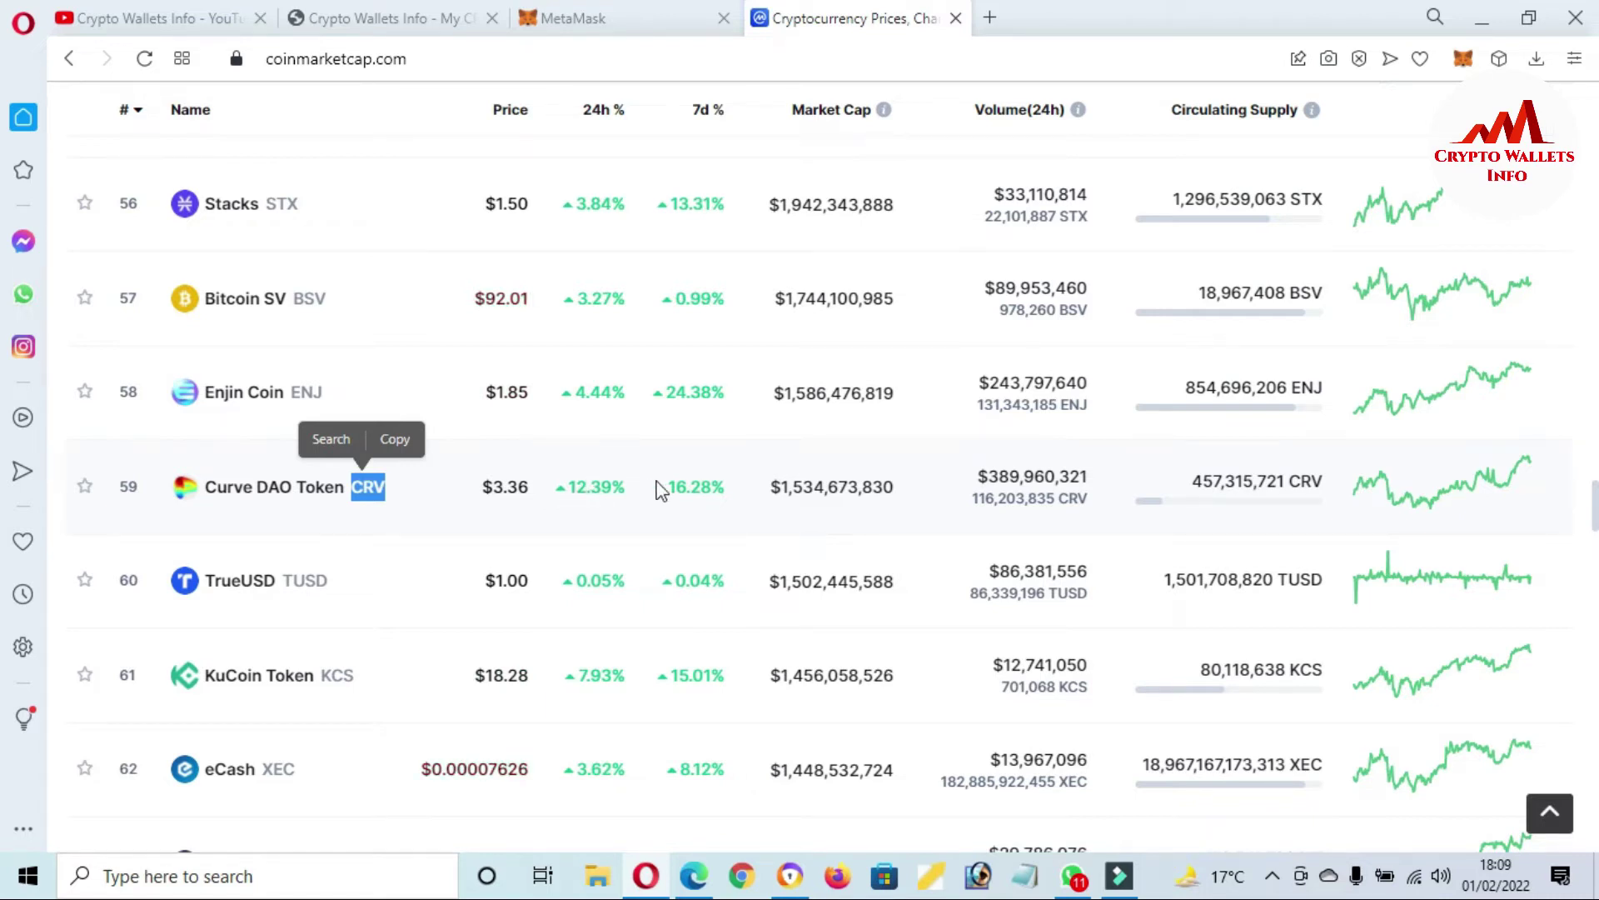
drag(666, 487, 712, 485)
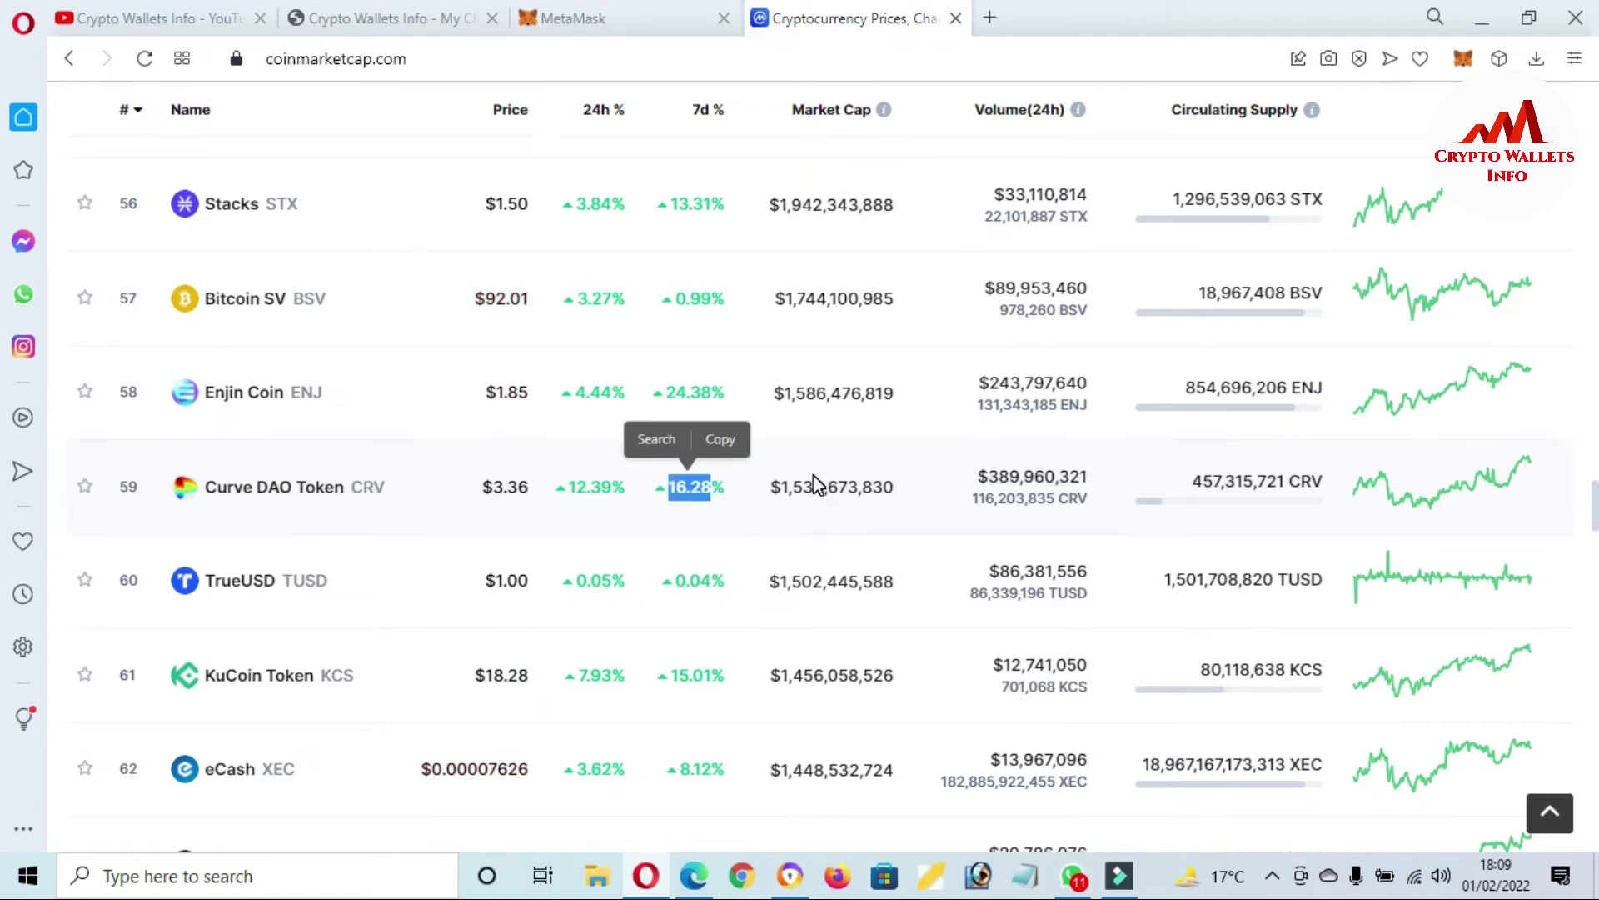
drag(973, 475, 1033, 477)
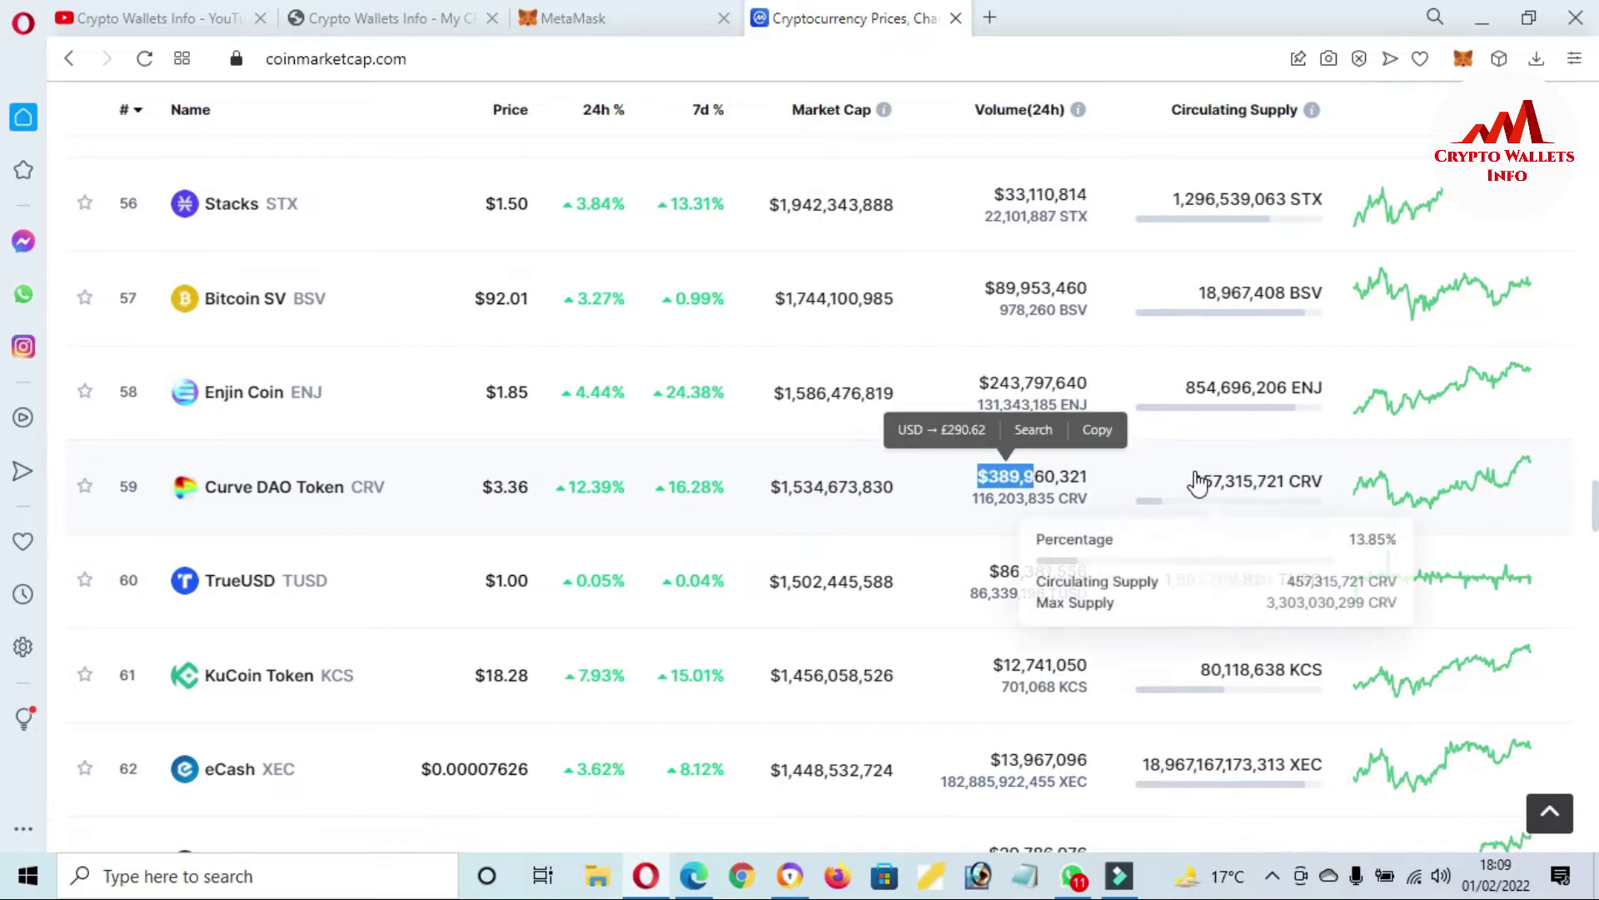
Step: Open the Curve DAO Token page, highlight its Ethereum contract address, and set the chart to ALL
click(261, 494)
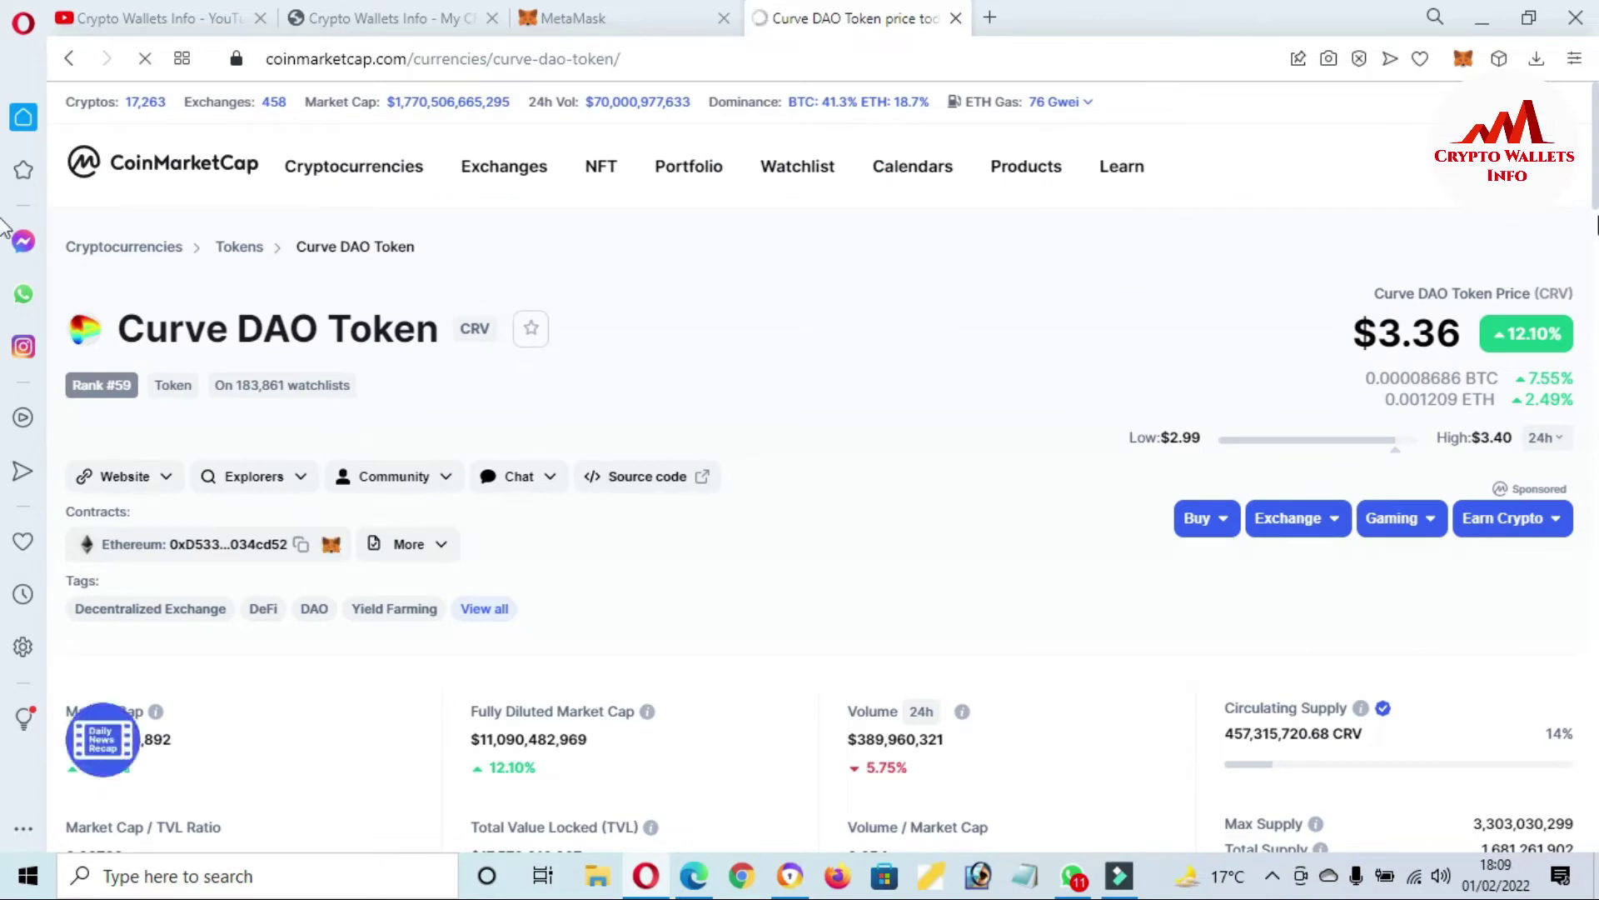
scroll(250, 333, down, 2)
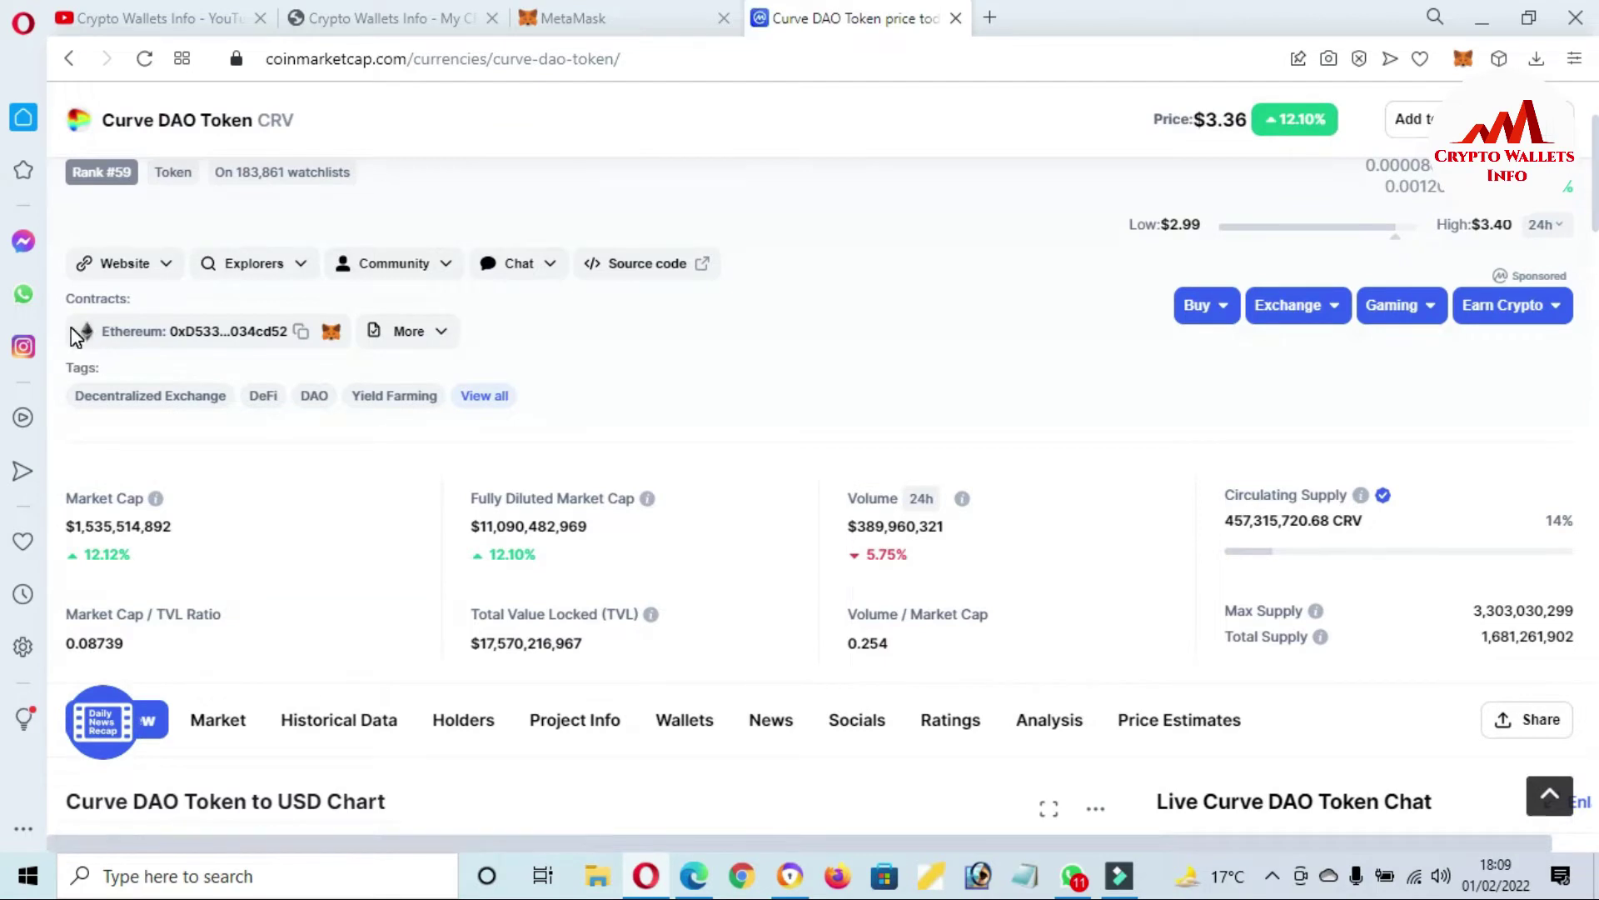
drag(79, 333, 282, 354)
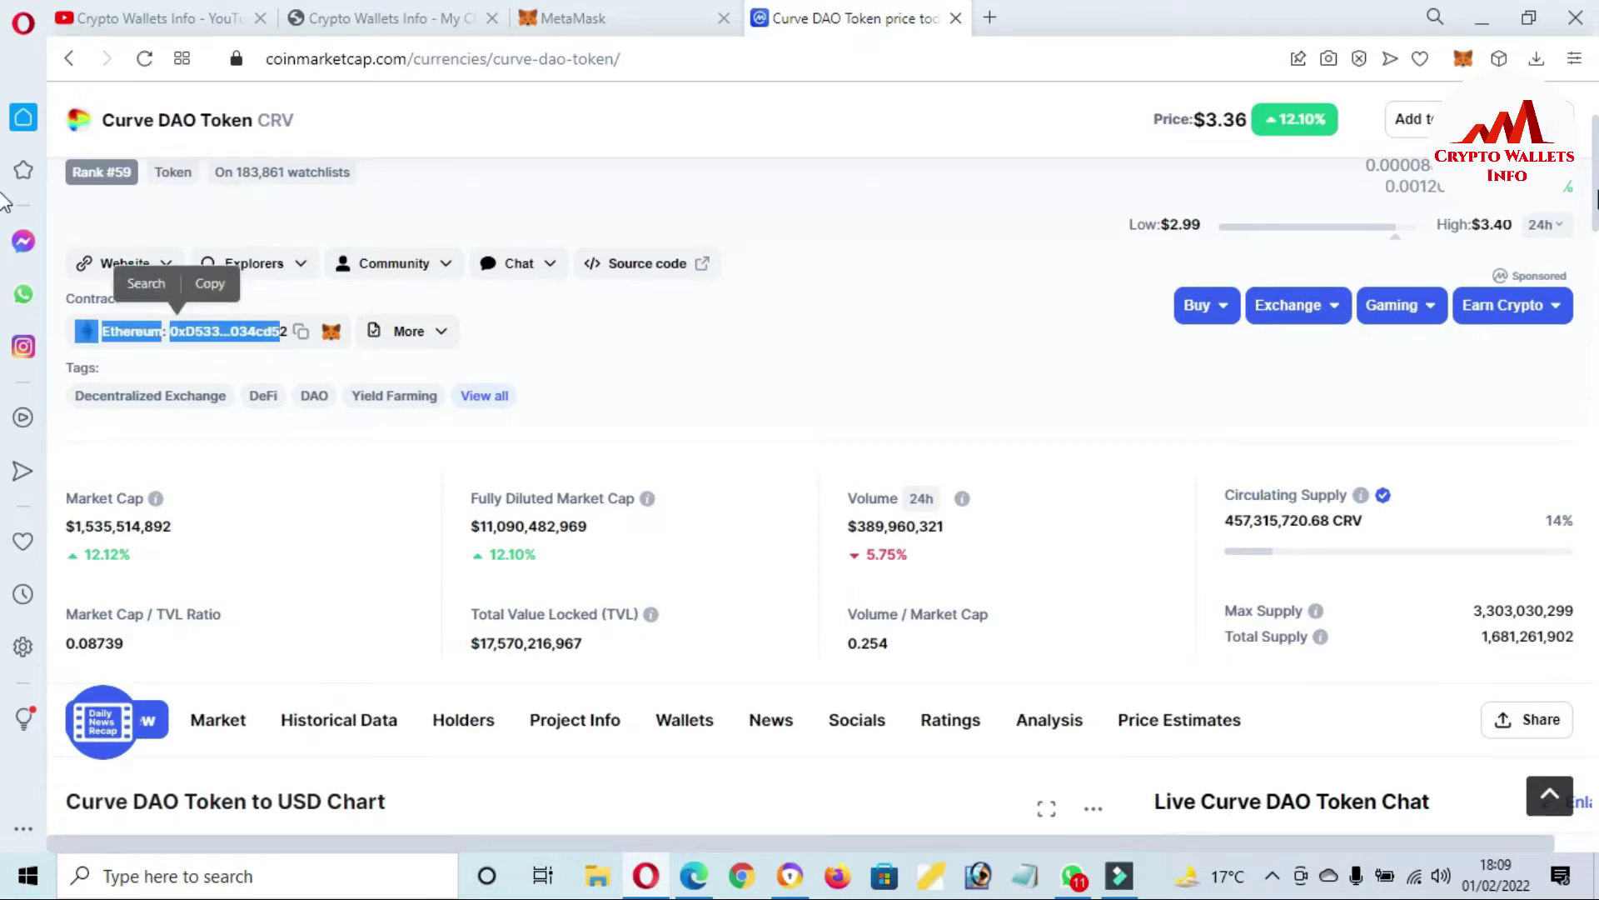
scroll(4, 250, down, 3)
scroll(5, 287, down, 4)
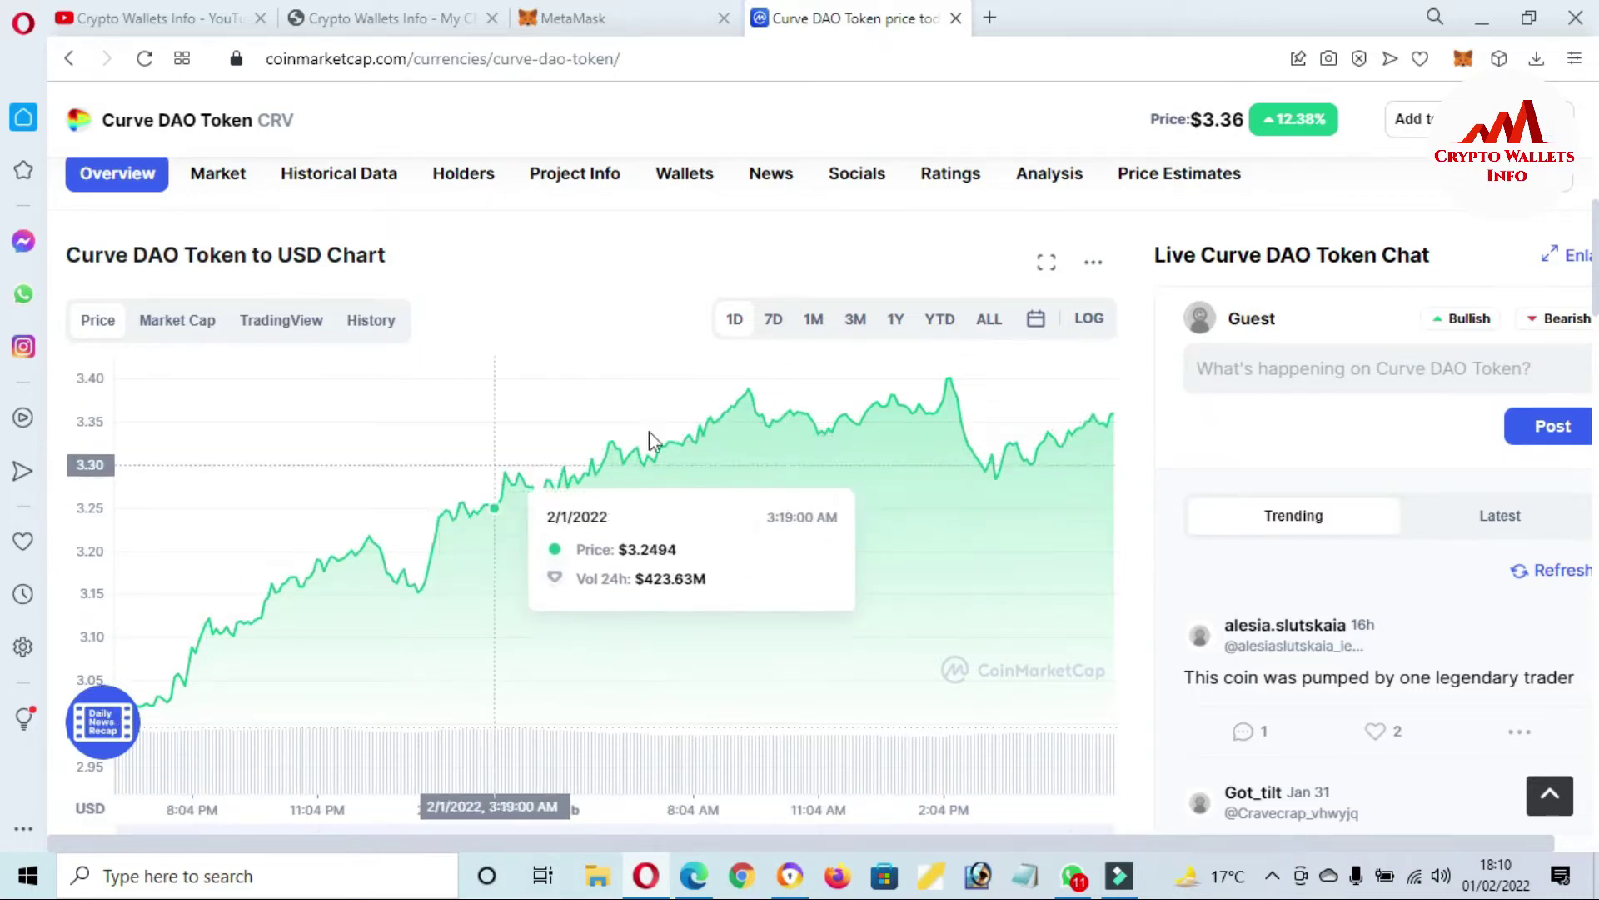
click(987, 321)
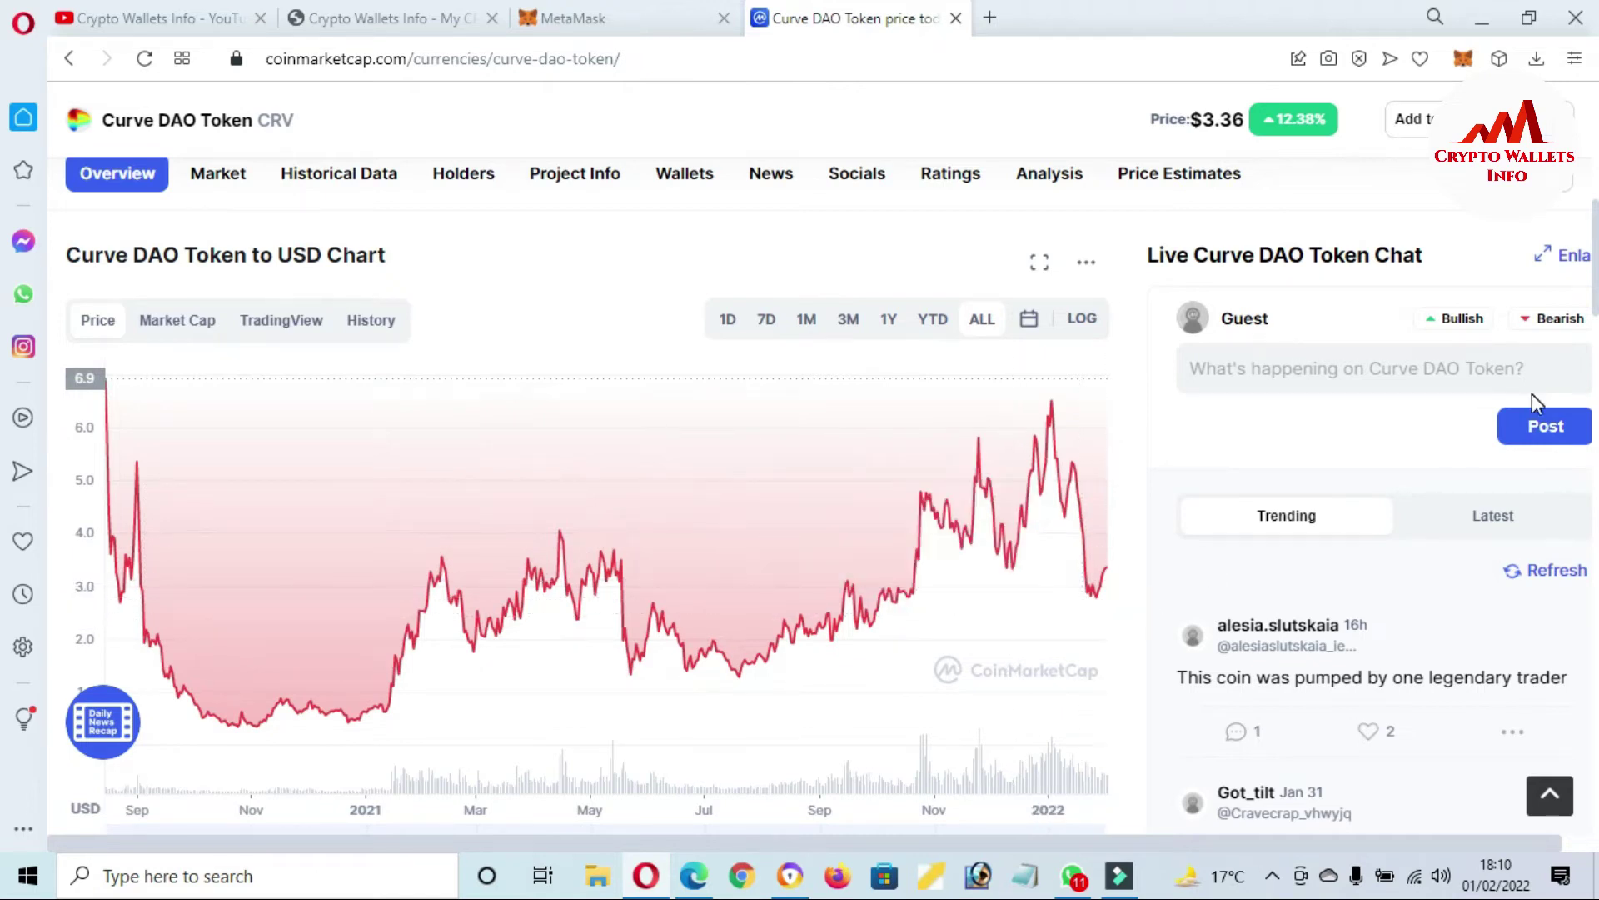
Step: Expand the CRV price statistics and select the All Time Low ($0.3316) and All Time High values
drag(1595, 287, 1595, 540)
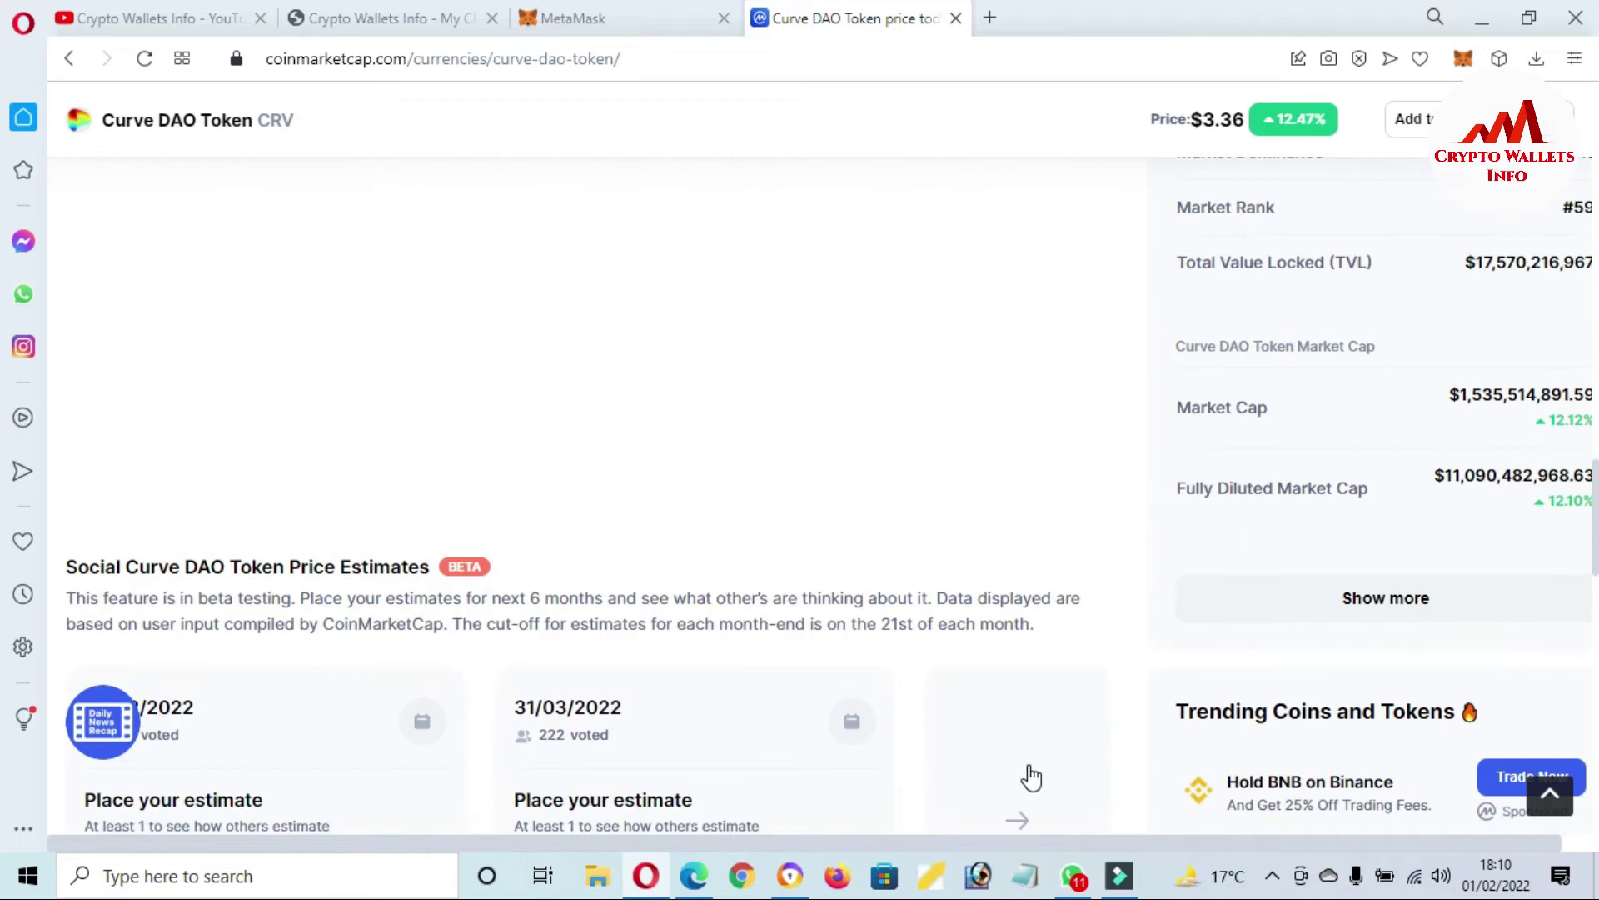
drag(1391, 843, 1422, 843)
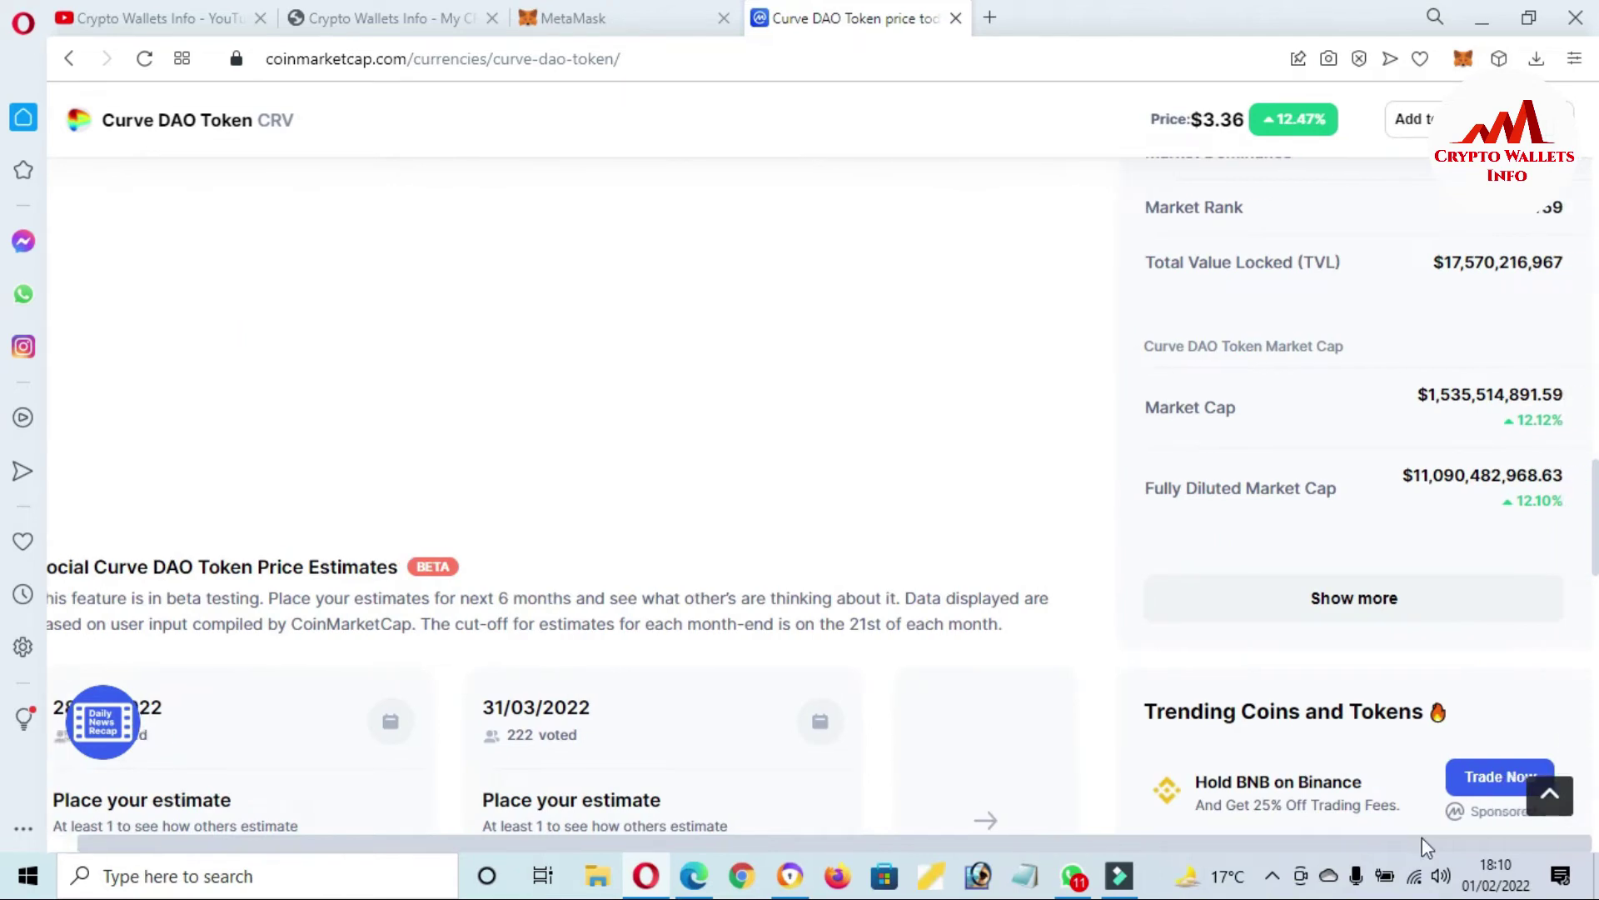
click(1355, 607)
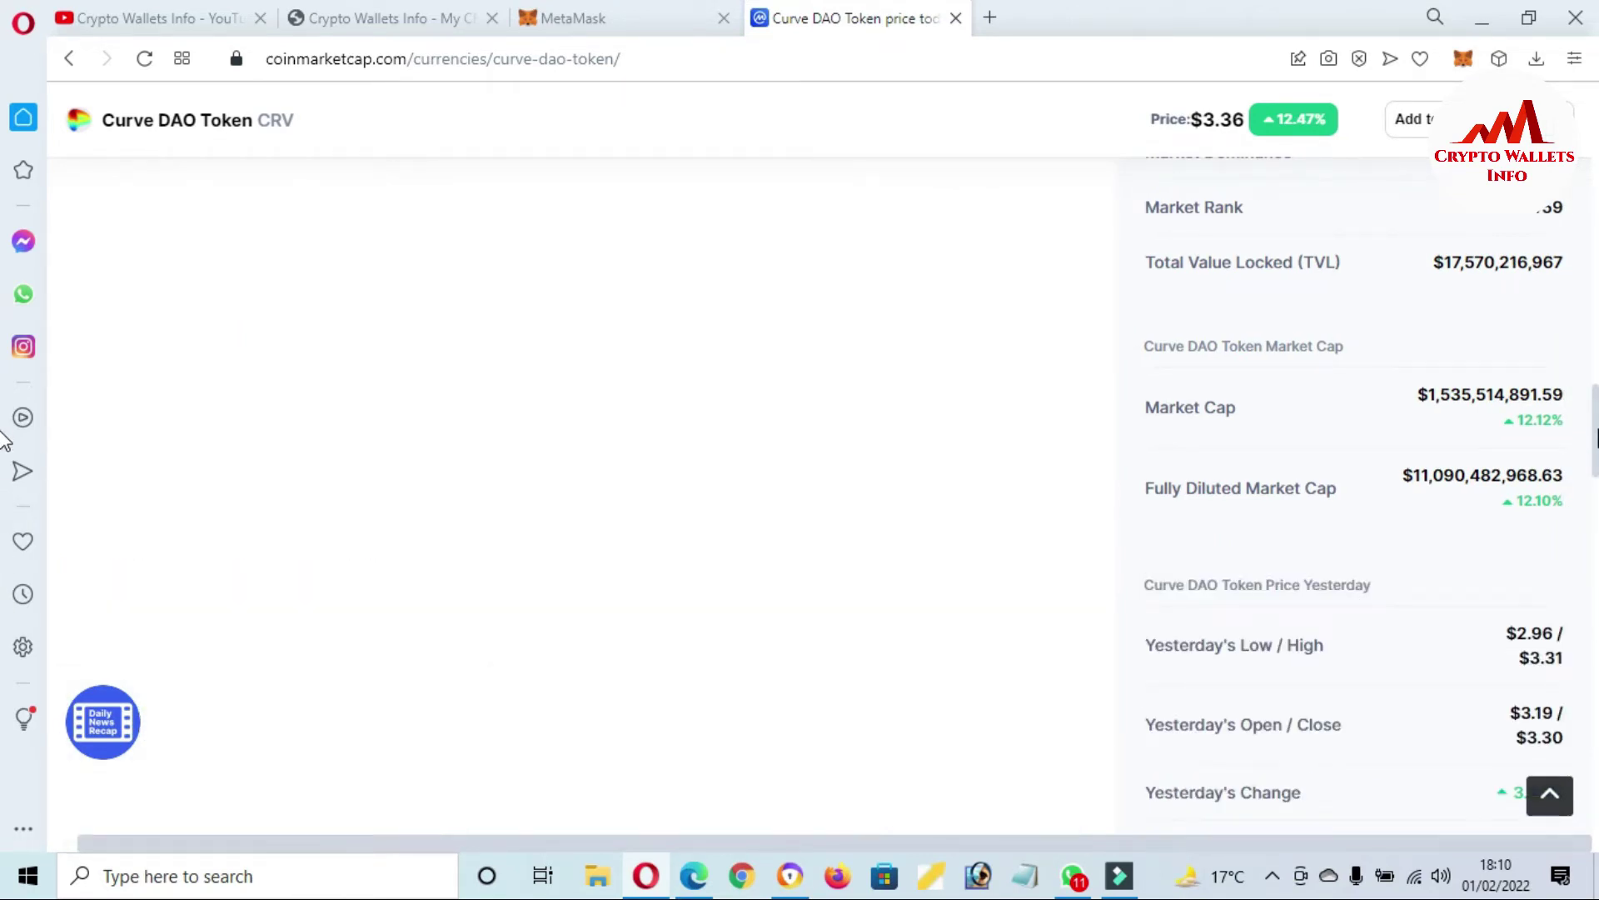
scroll(3, 500, down, 10)
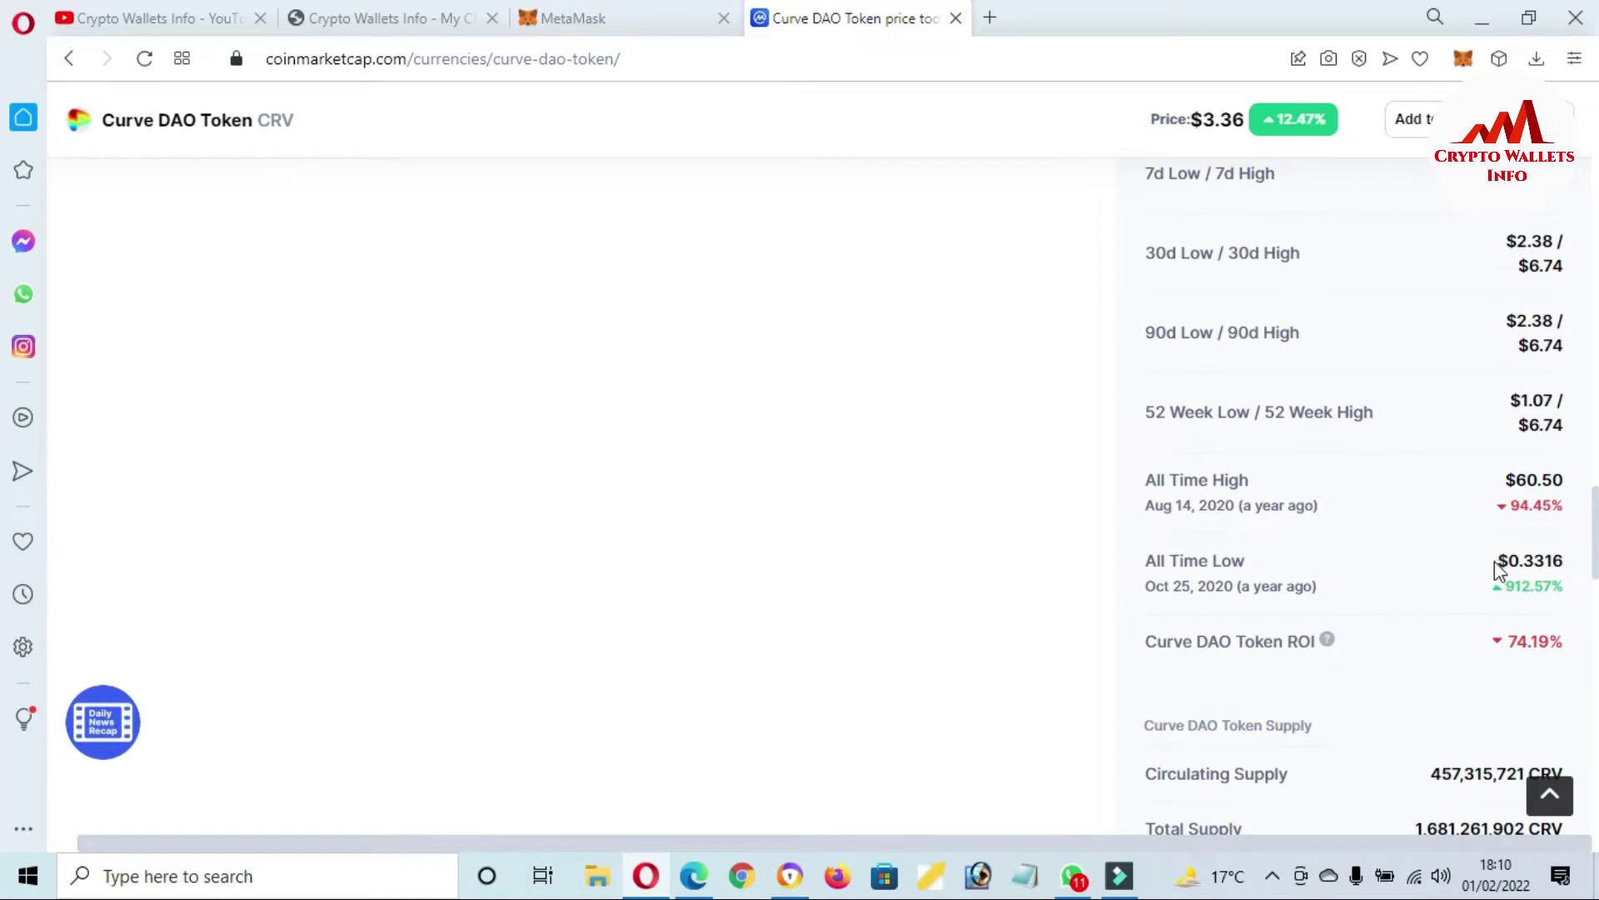
drag(1496, 561, 1569, 573)
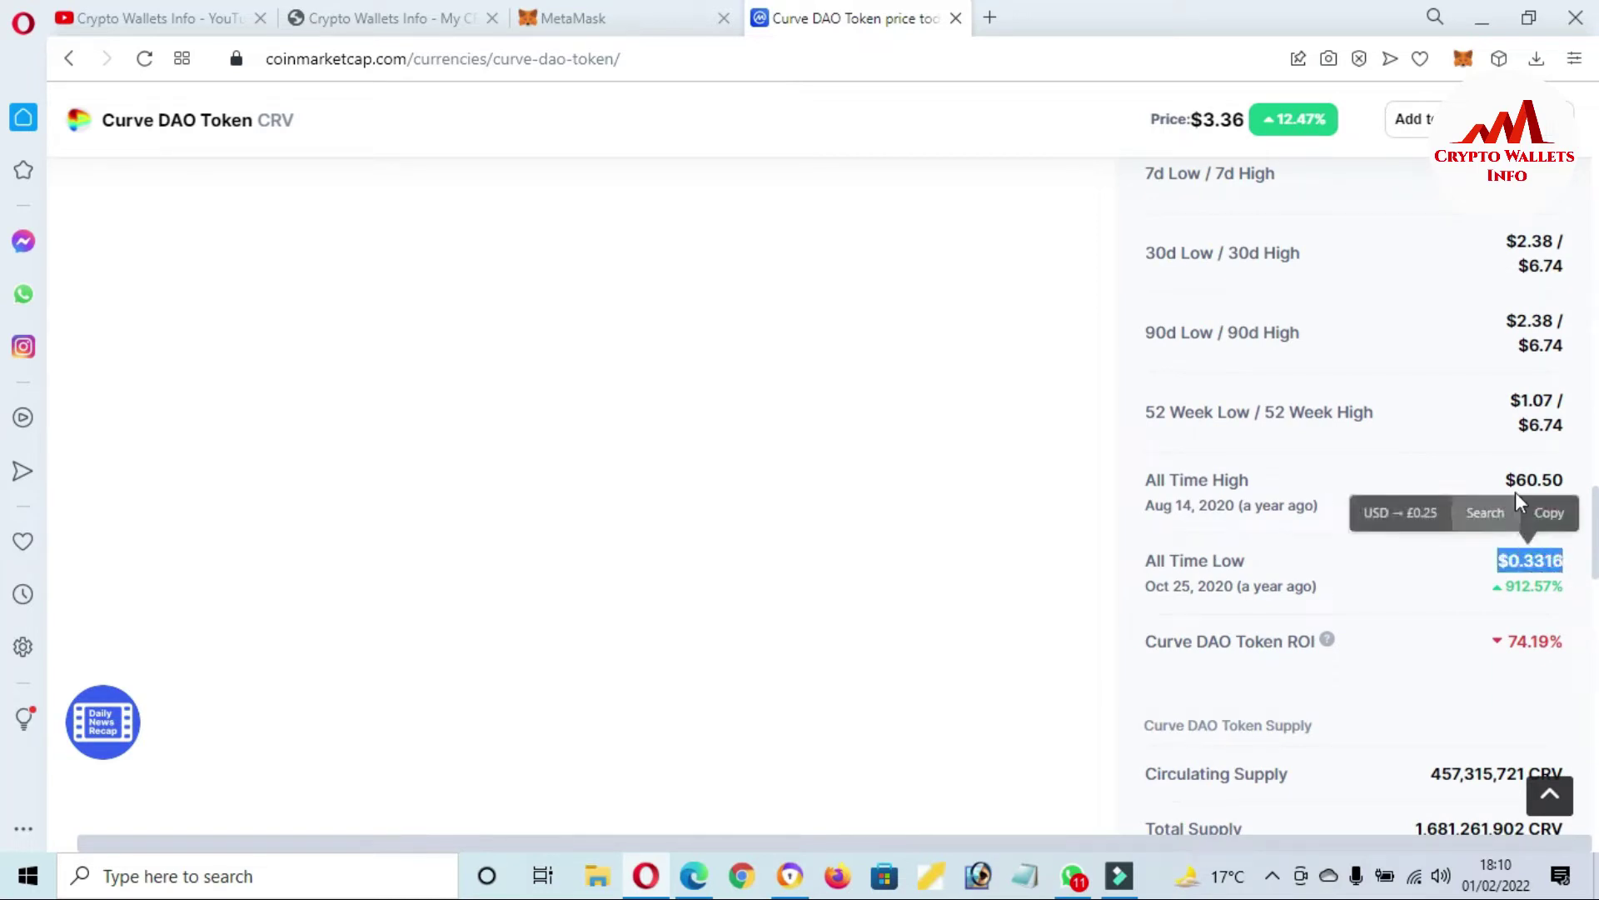
mouse_move(1504, 481)
mouse_down()
mouse_move(1557, 645)
mouse_move(1493, 493)
mouse_move(1526, 485)
mouse_up()
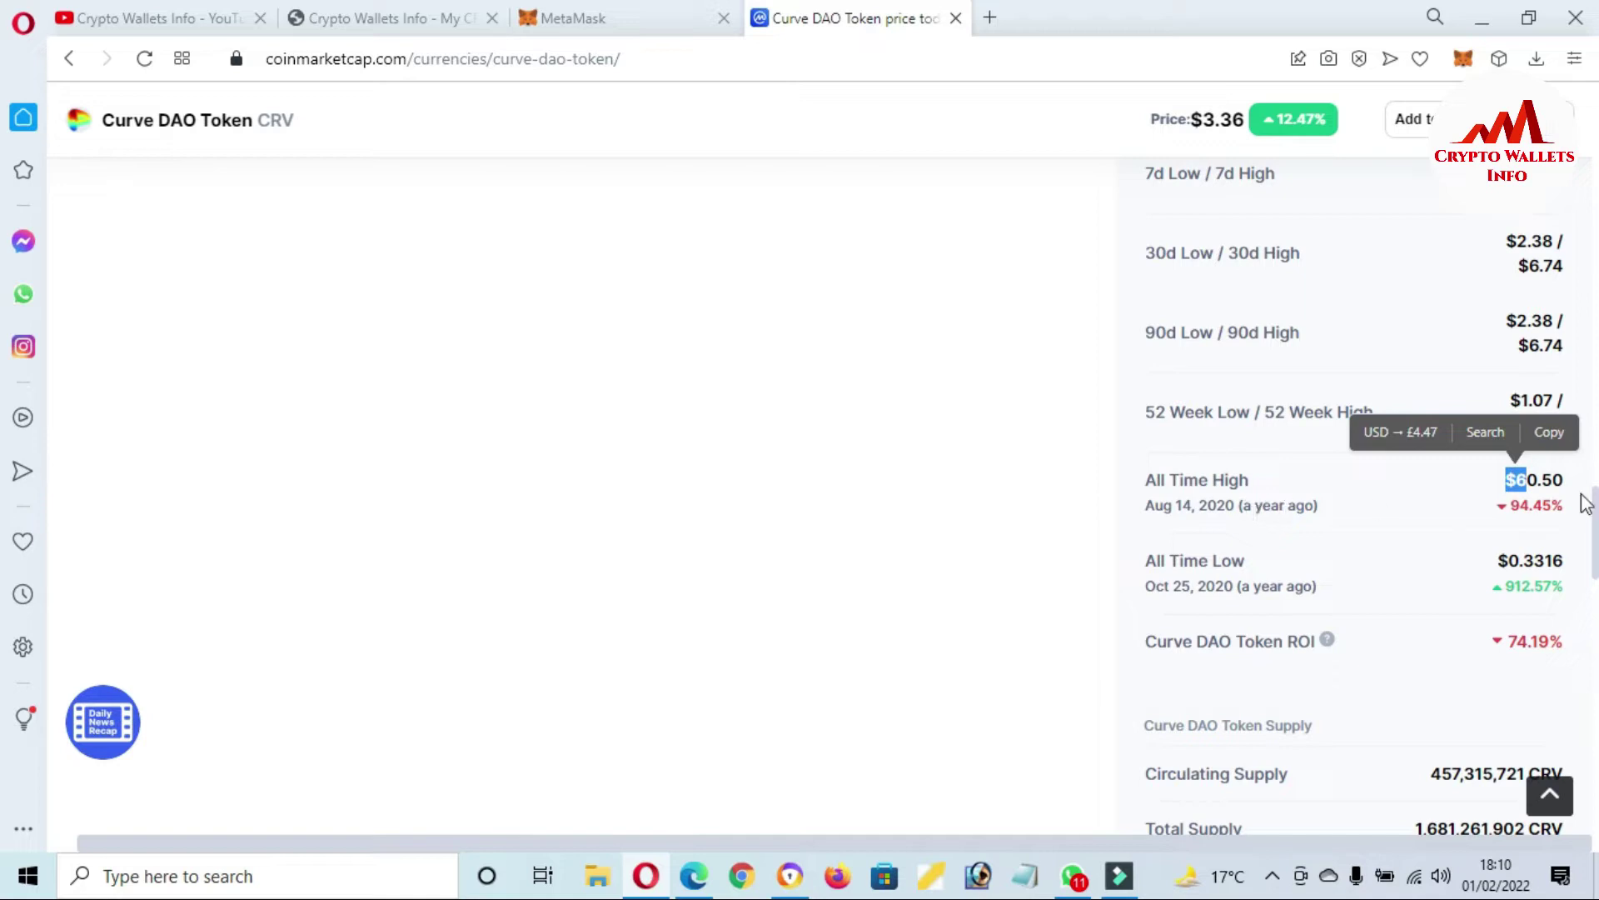
Step: Scroll through the token's markets and news sections, then back to the top
scroll(4, 525, down, 14)
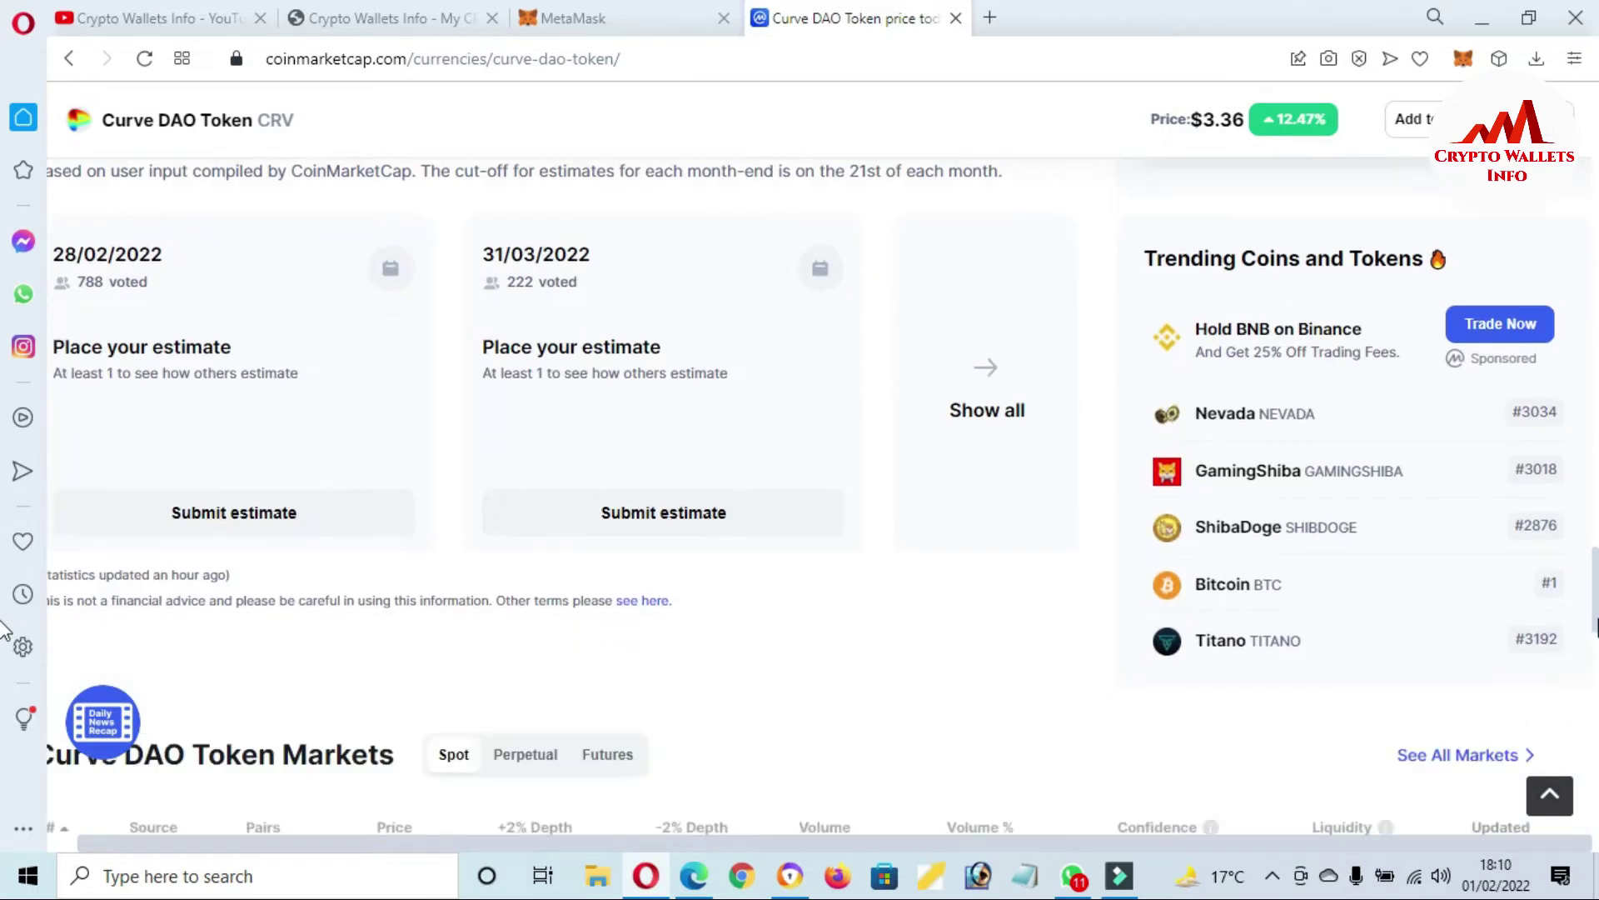
scroll(4, 658, down, 10)
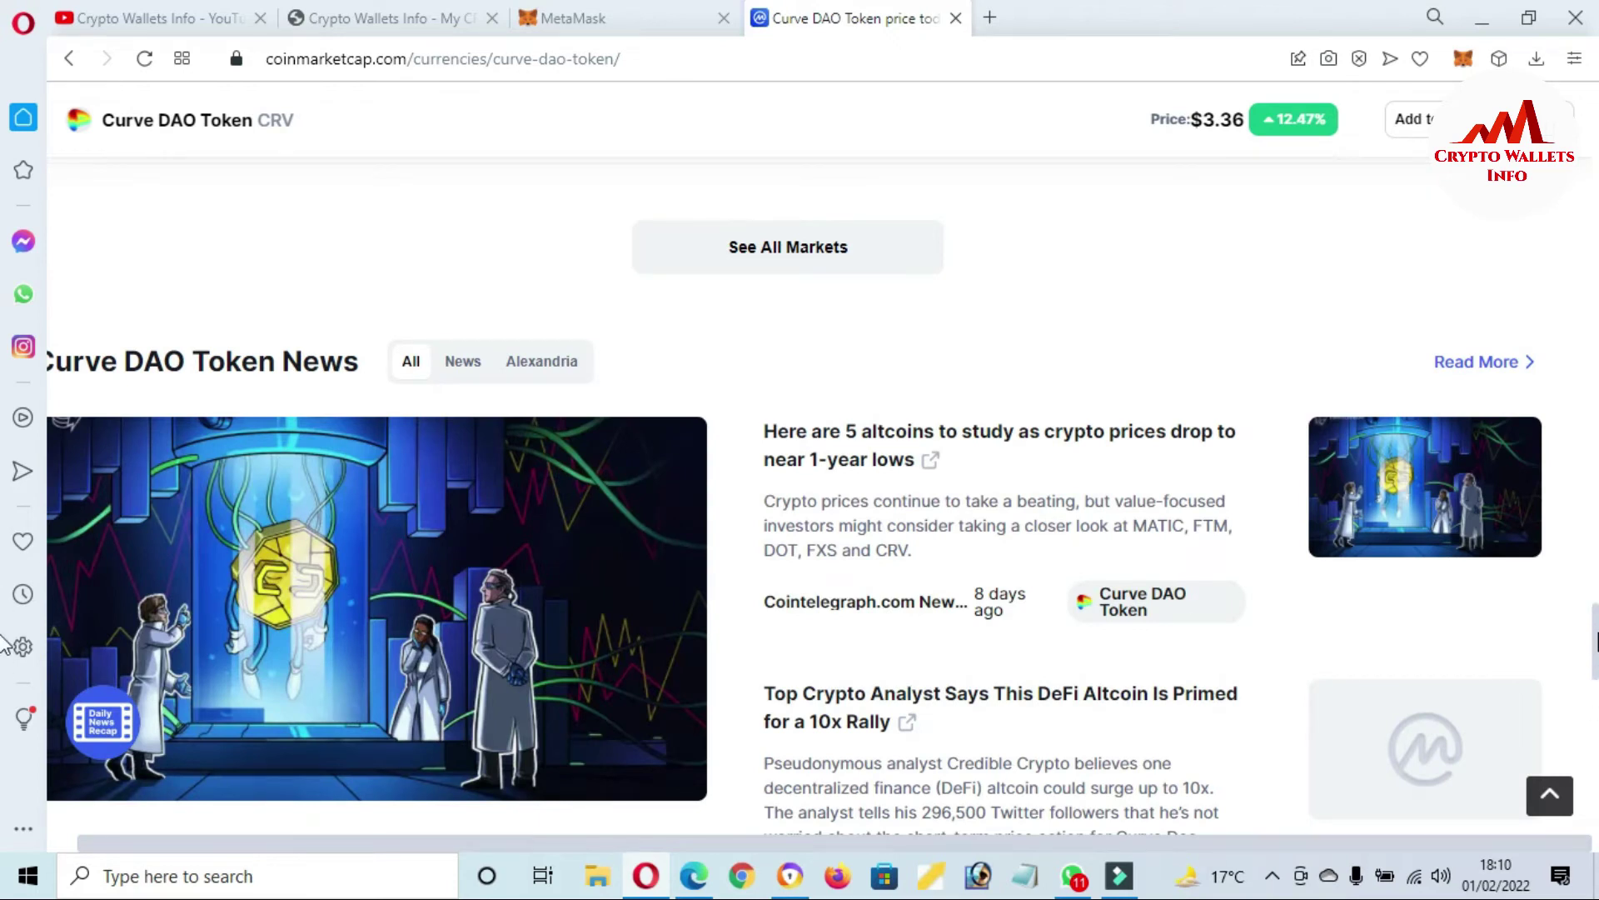
scroll(4, 698, up, 6)
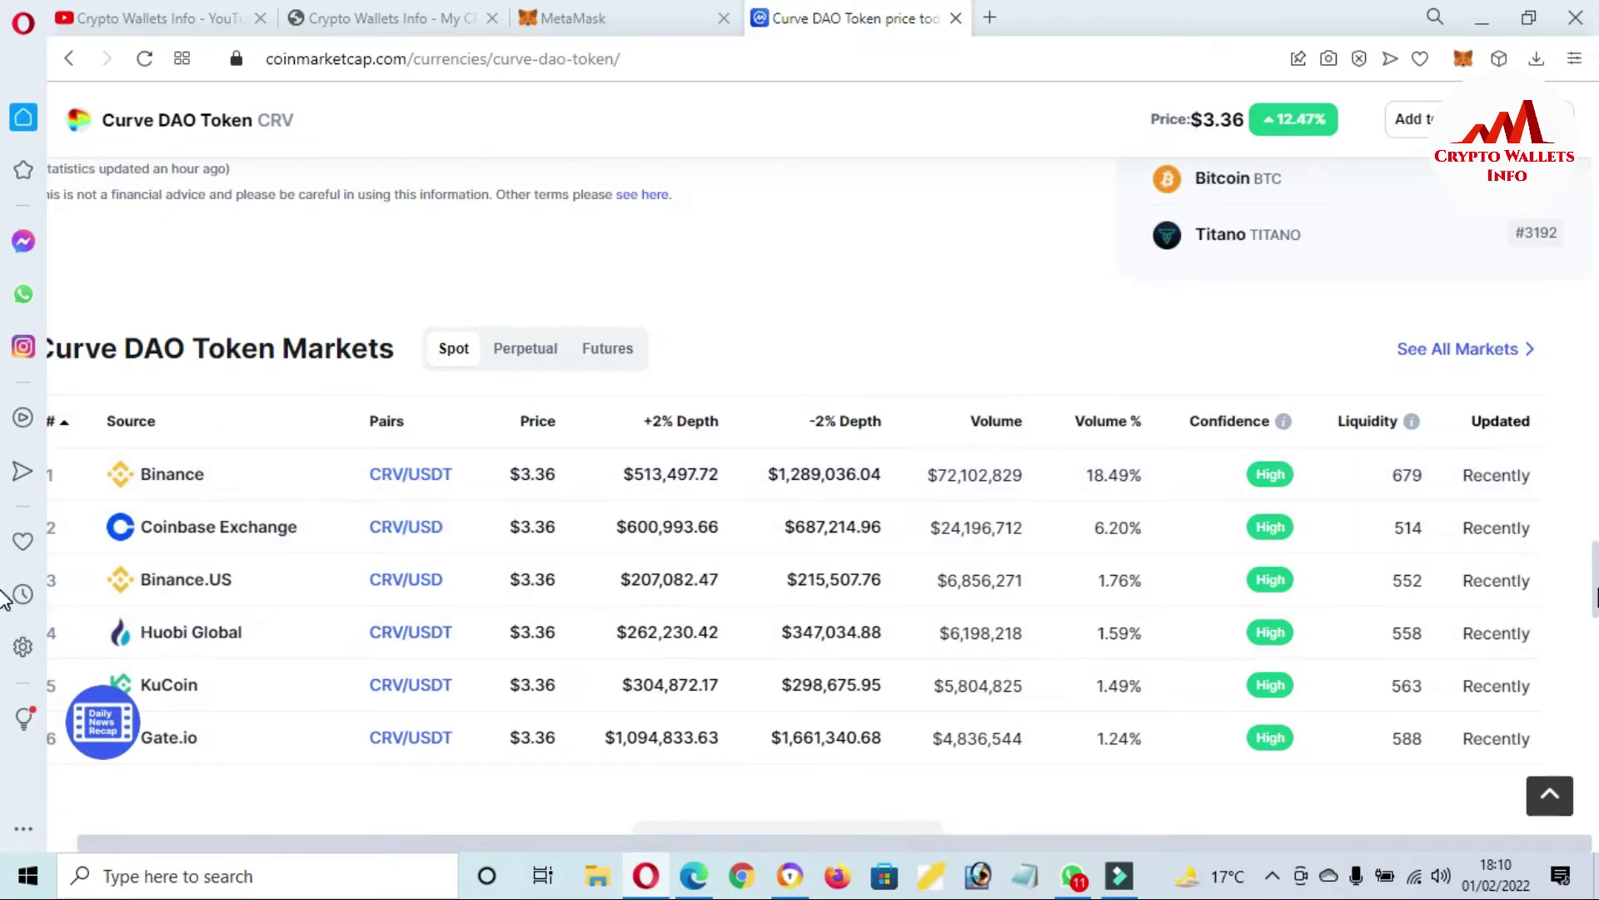
scroll(4, 600, up, 15)
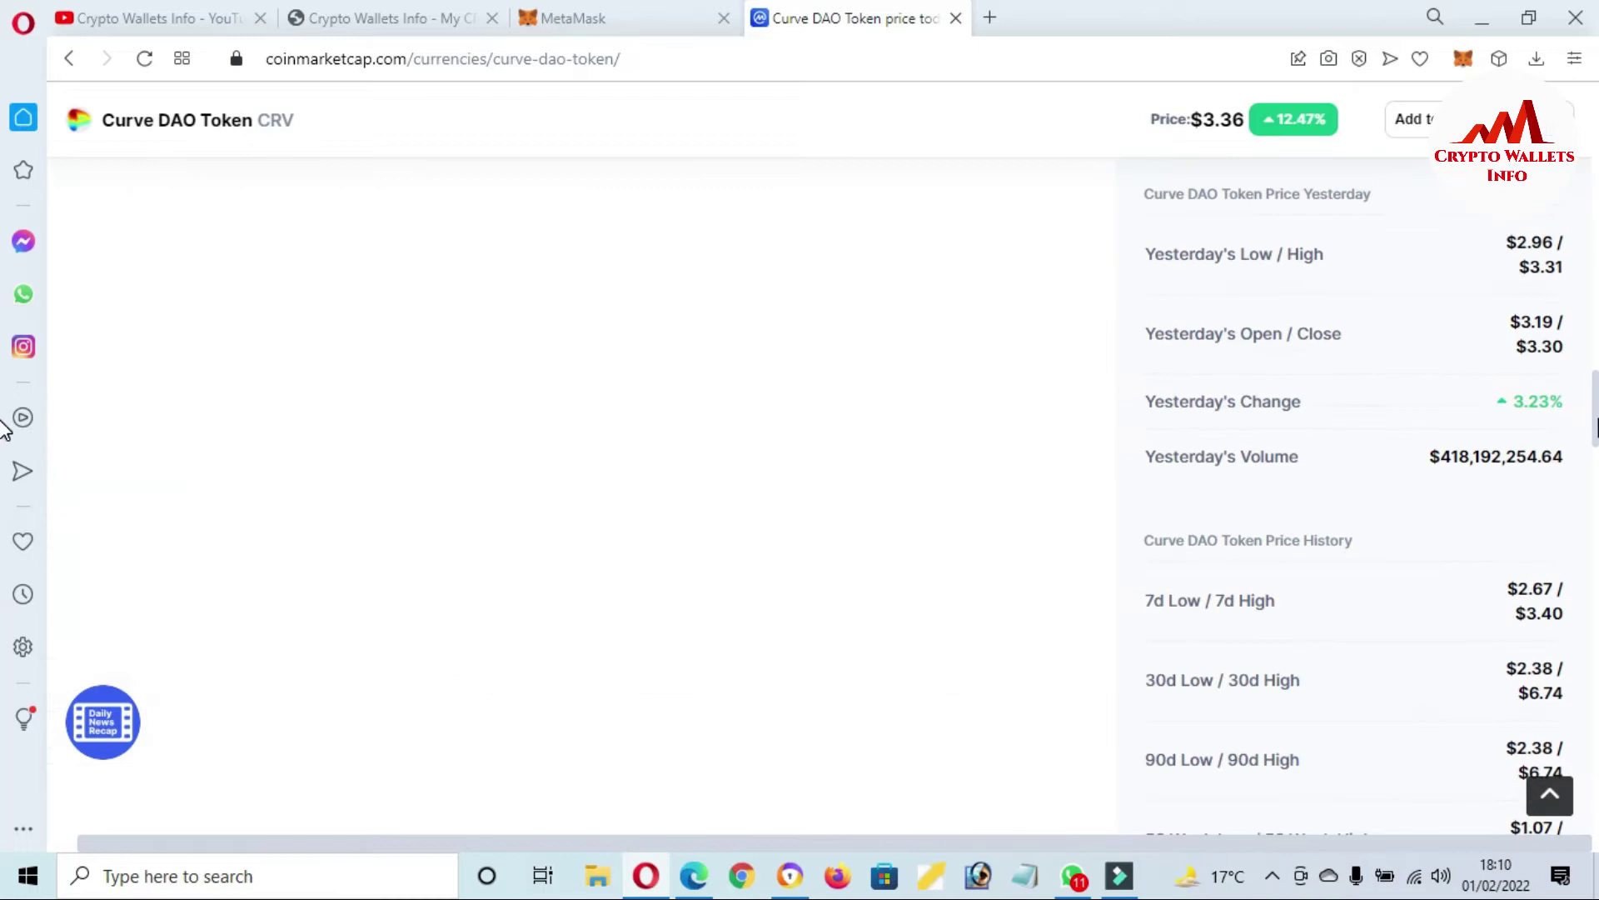
scroll(5, 300, up, 5)
scroll(4, 316, down, 9)
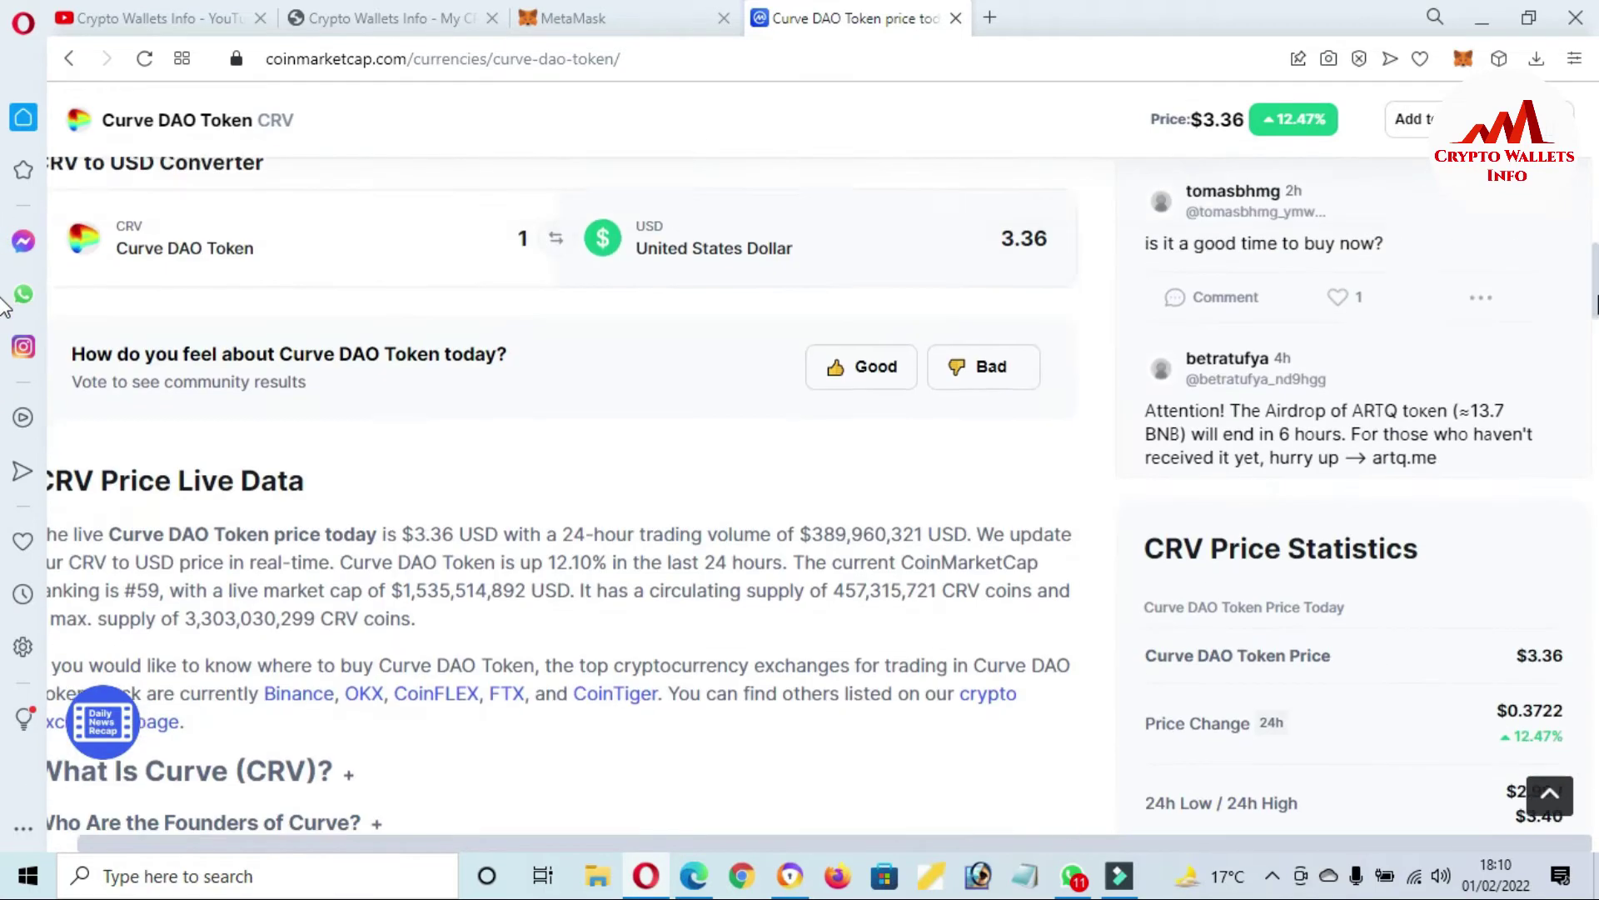
scroll(5, 325, up, 15)
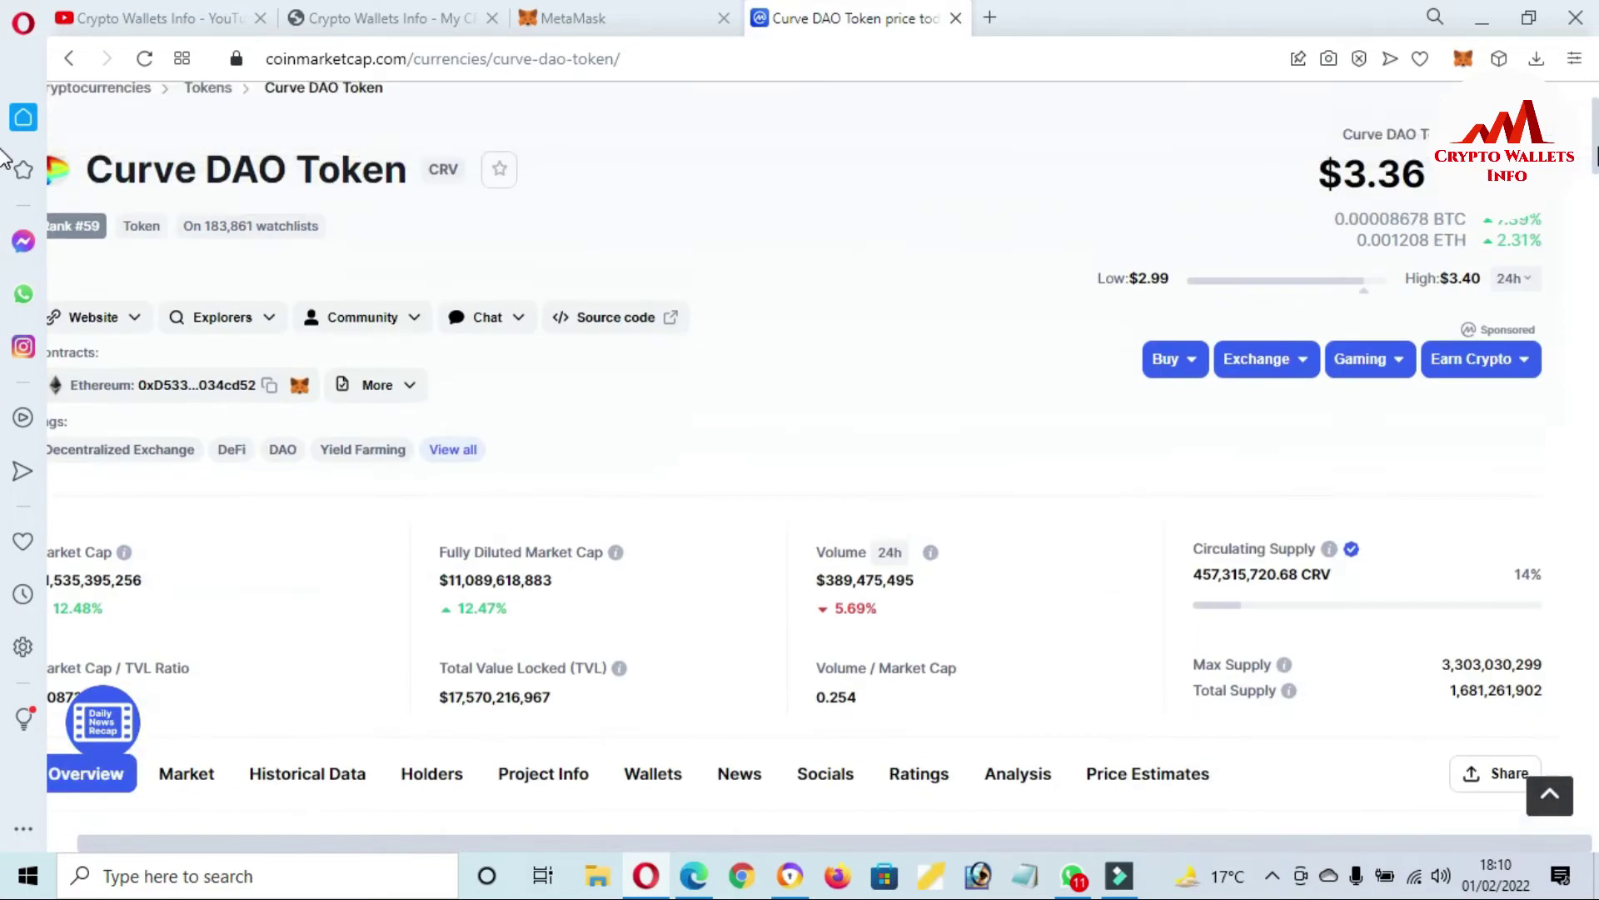
Step: Bring up Curve's Select a Wallet dialog offering MetaMask, Frame, Trezor and Ledger on curve.fi
mouse_move(121, 323)
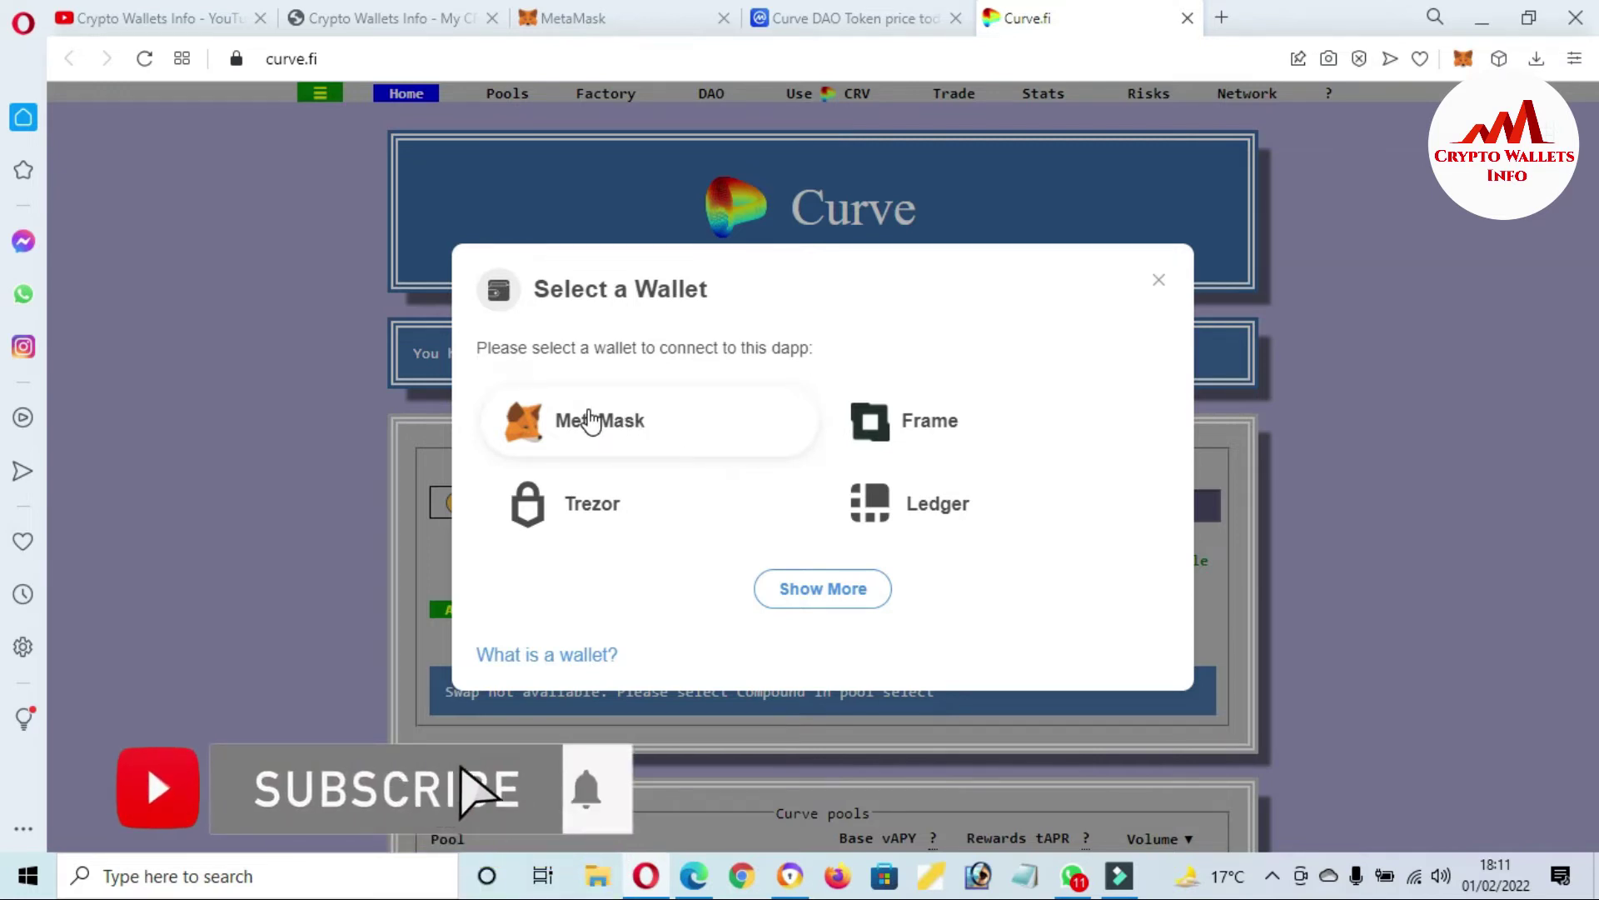
Step: Pick MetaMask in Curve's wallet dialog and approve connecting Account 1 to curve.fi
click(590, 419)
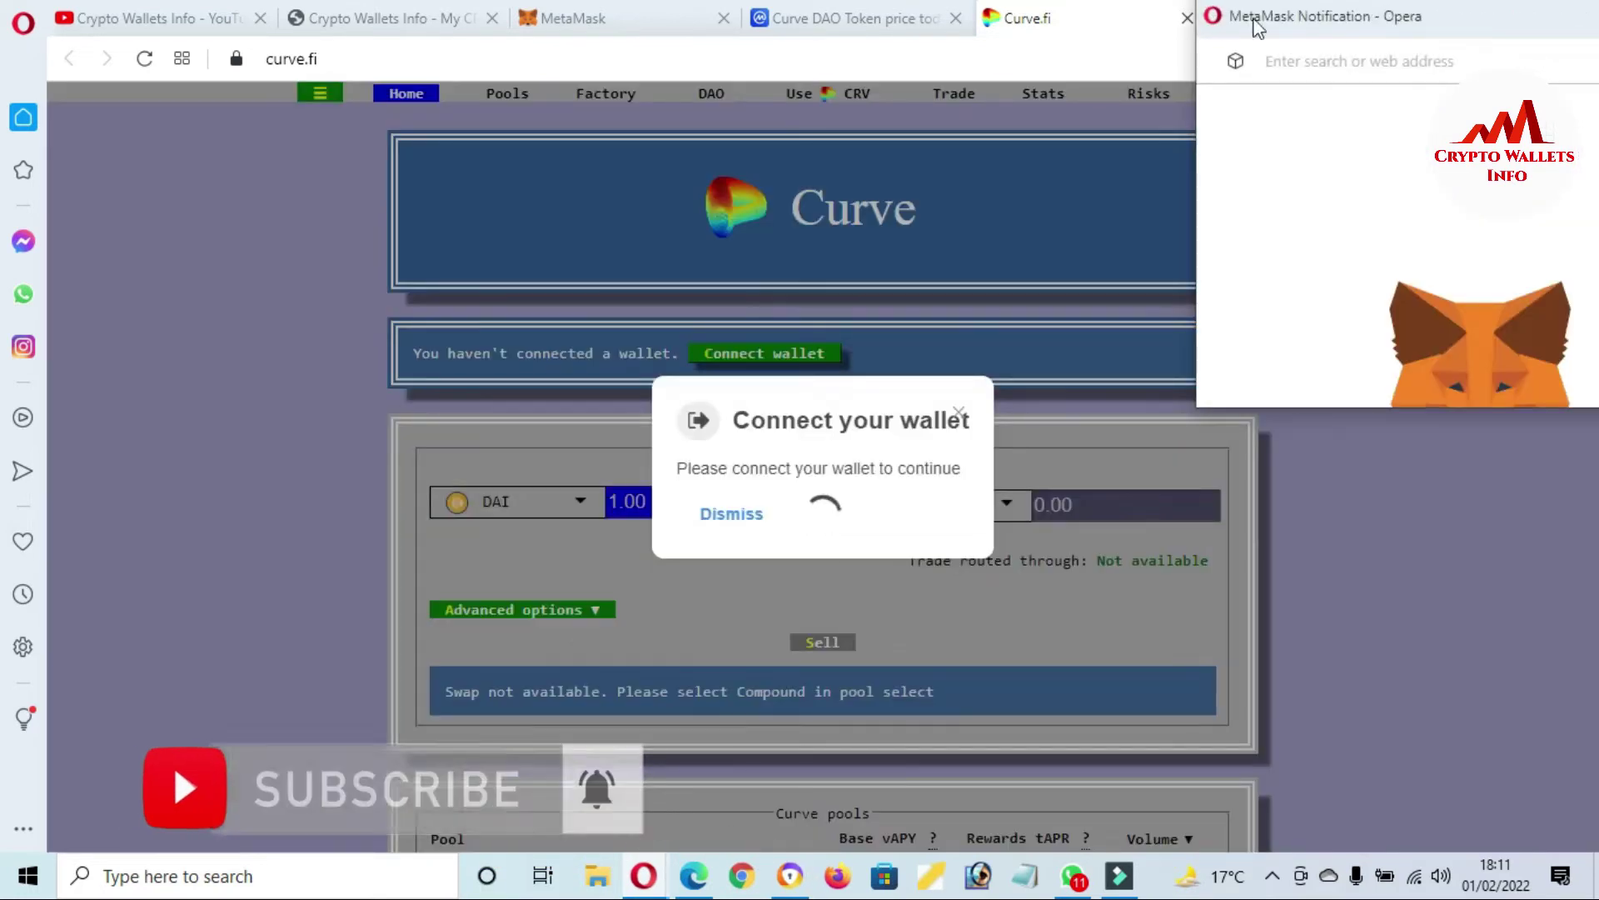
drag(1342, 15, 1108, 100)
drag(1539, 492, 1570, 821)
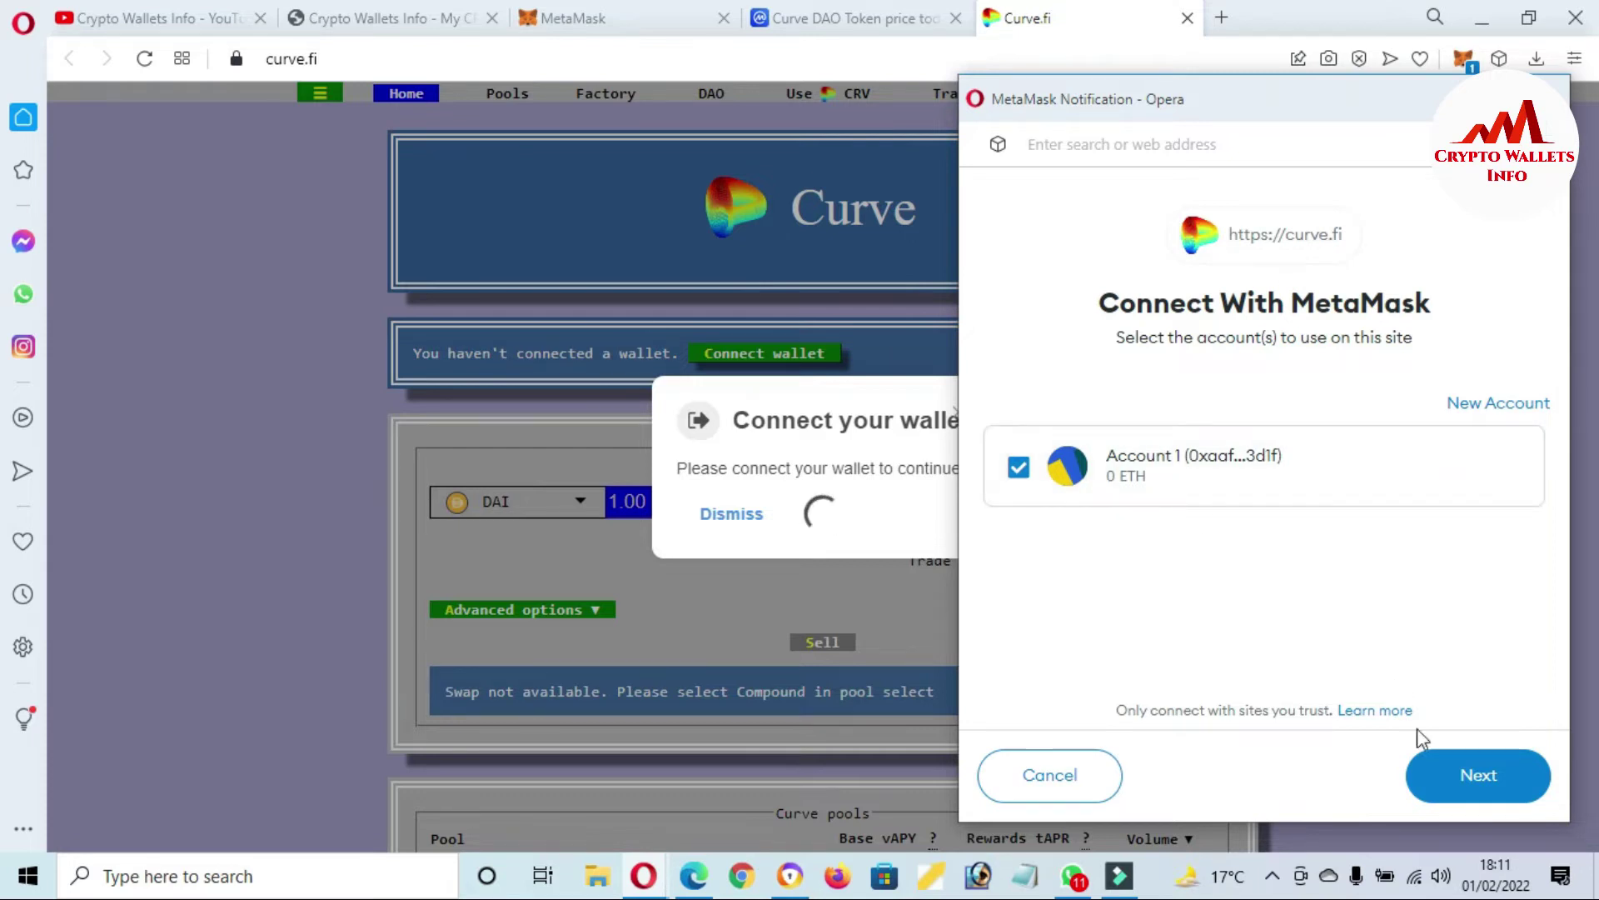
click(1487, 777)
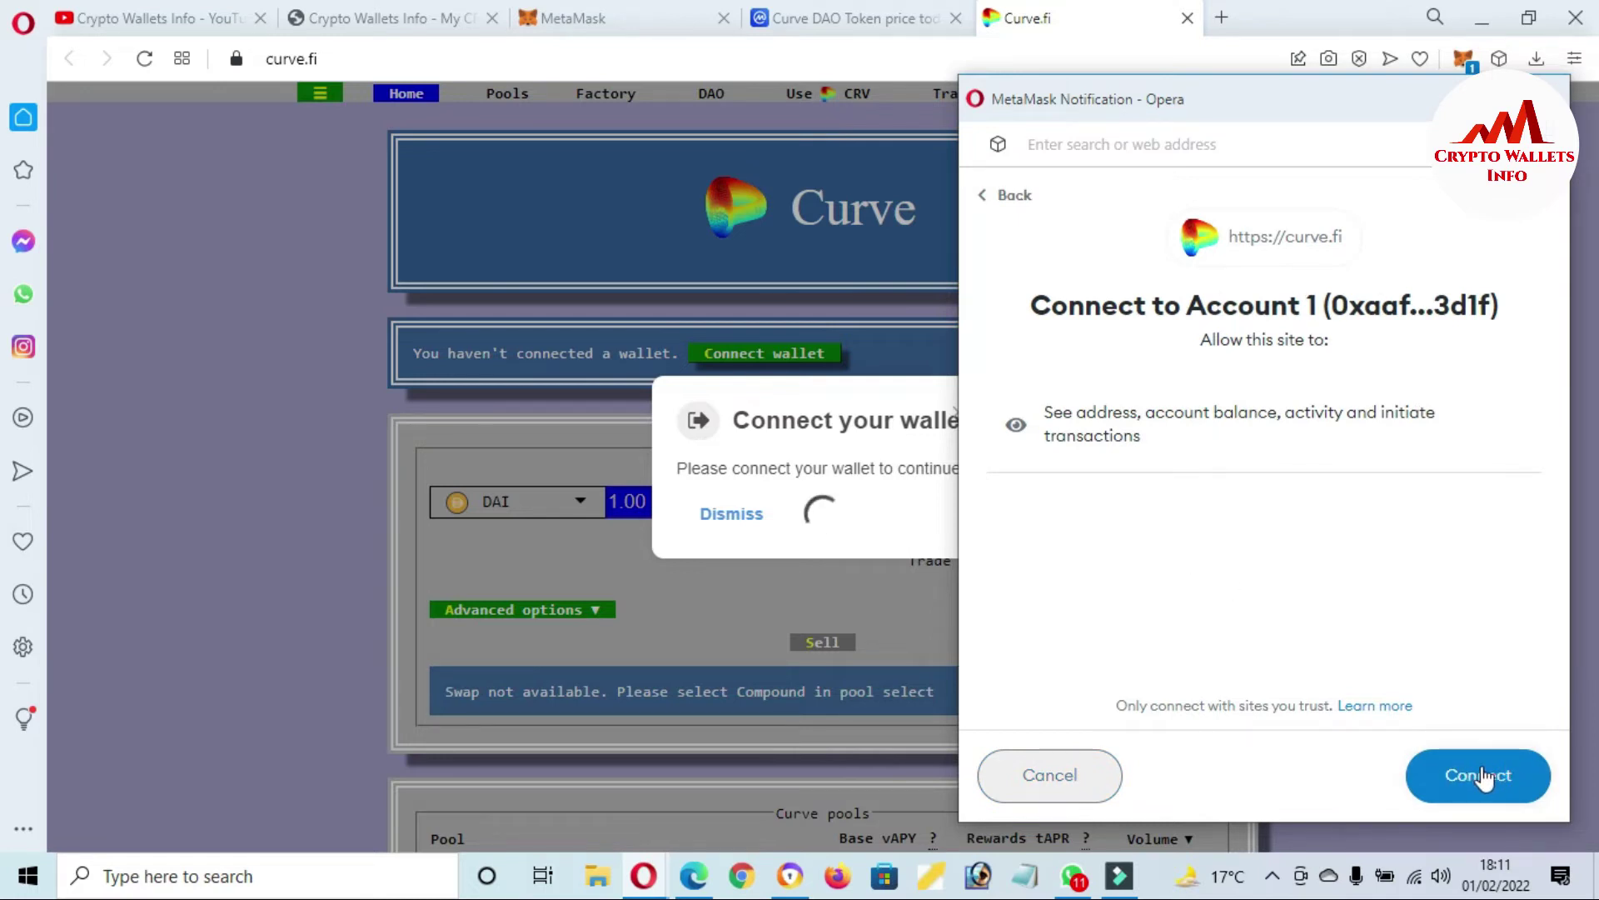
click(1480, 775)
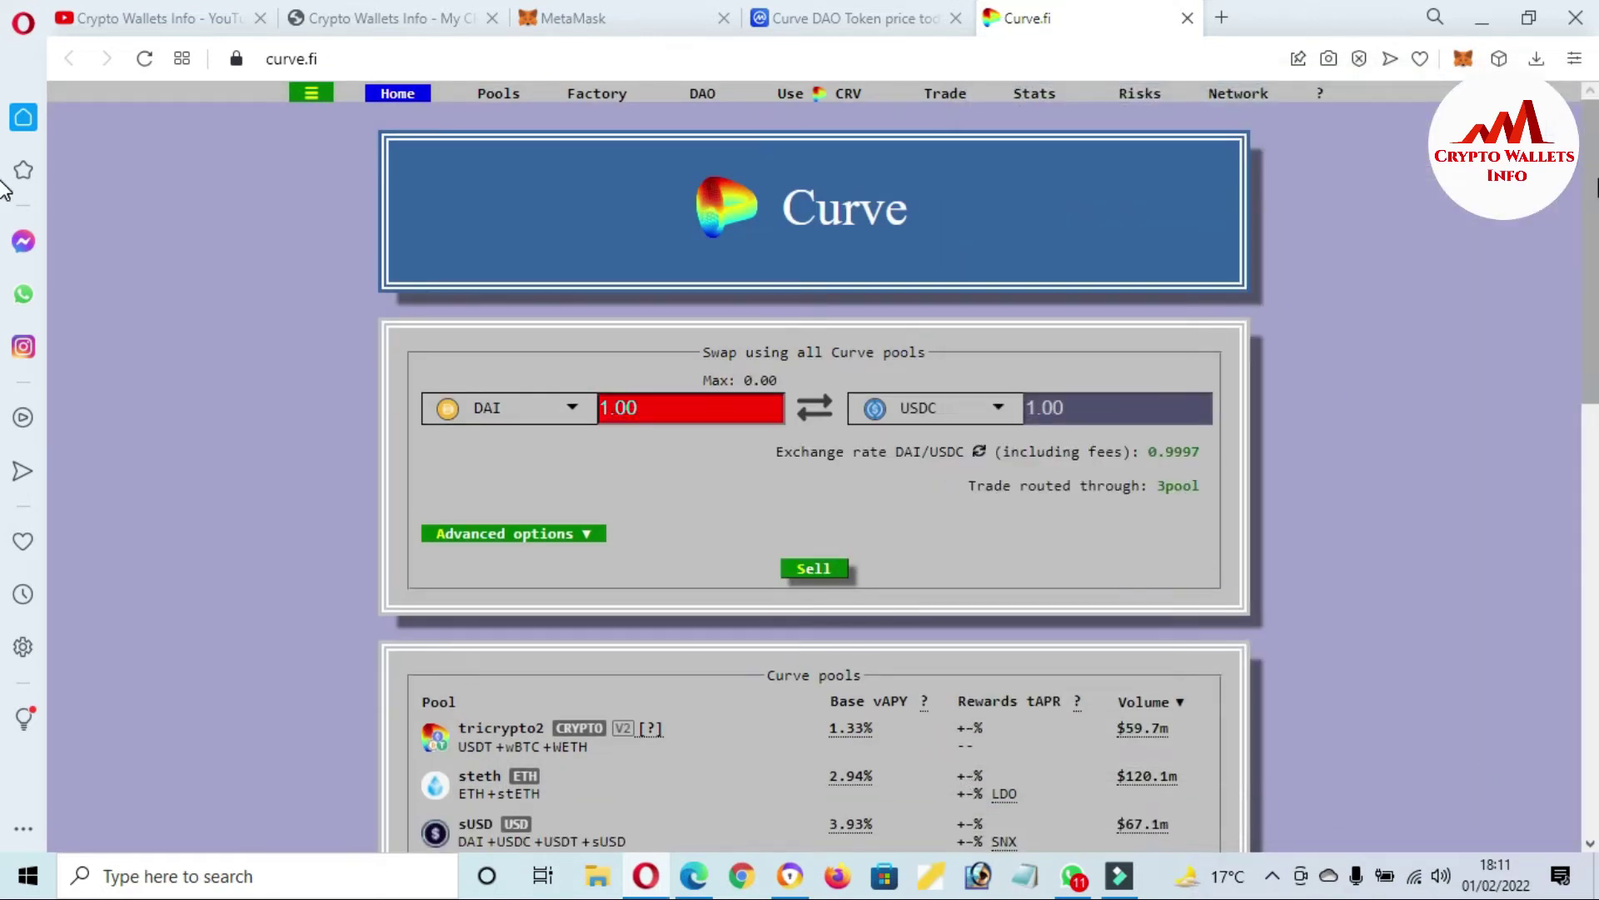
Step: Browse Curve's pools list and veCRV stats, including See All Pools, then return to the top
scroll(4, 190, down, 4)
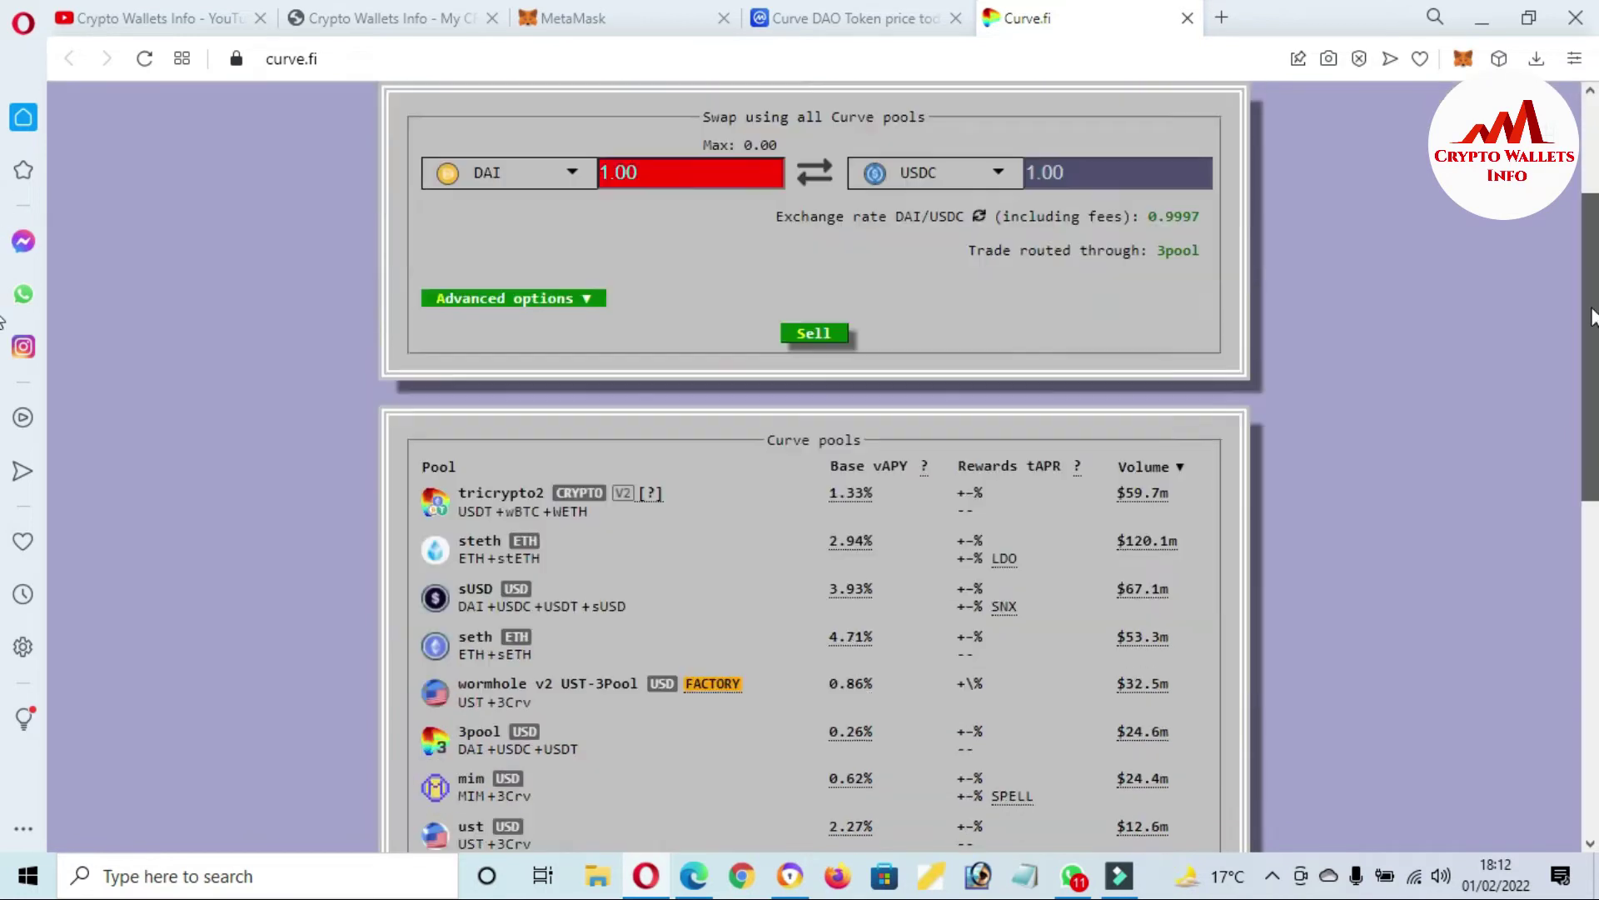
scroll(5, 384, down, 7)
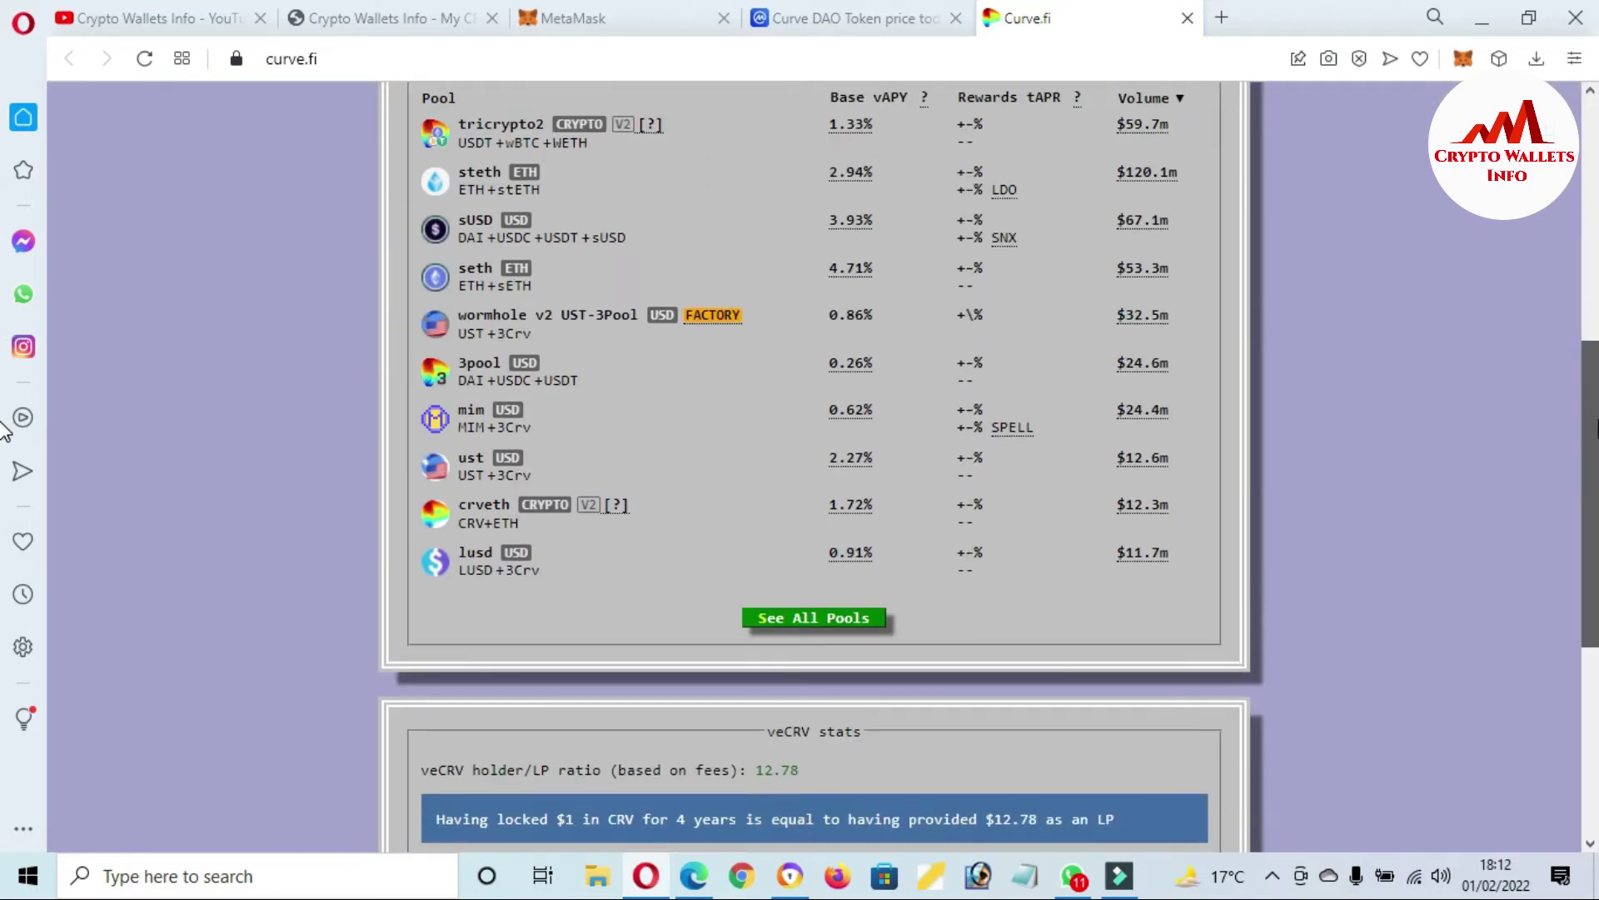
scroll(4, 307, up, 7)
scroll(4, 307, up, 2)
scroll(4, 375, down, 6)
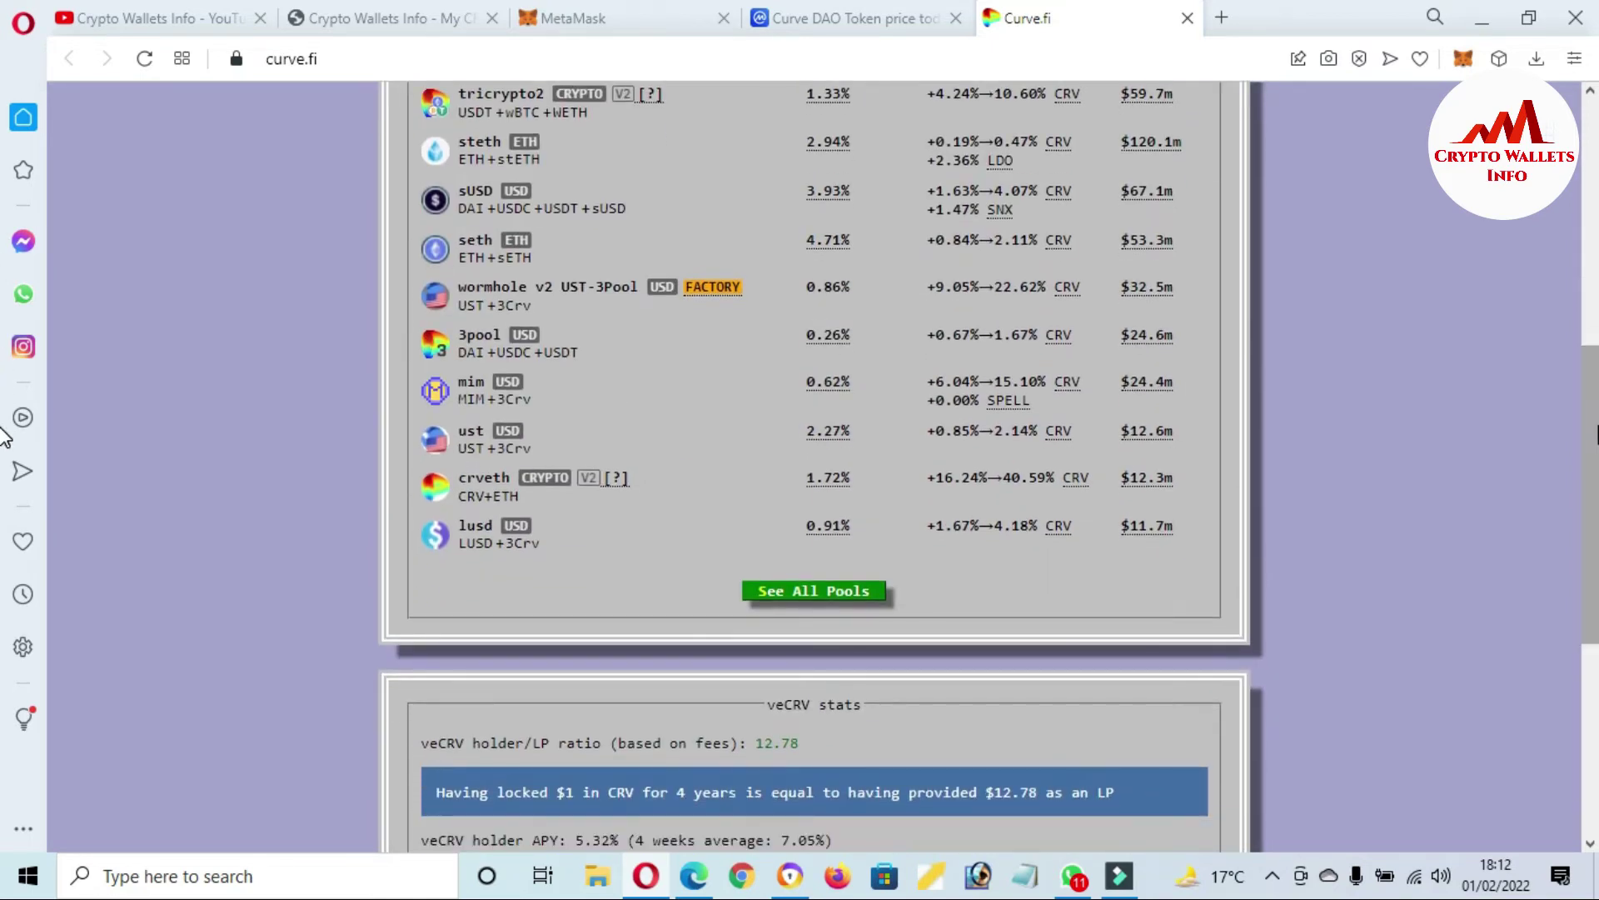
click(814, 591)
scroll(4, 466, down, 5)
scroll(4, 600, up, 12)
scroll(5, 250, down, 4)
scroll(3, 333, up, 2)
scroll(3, 379, down, 2)
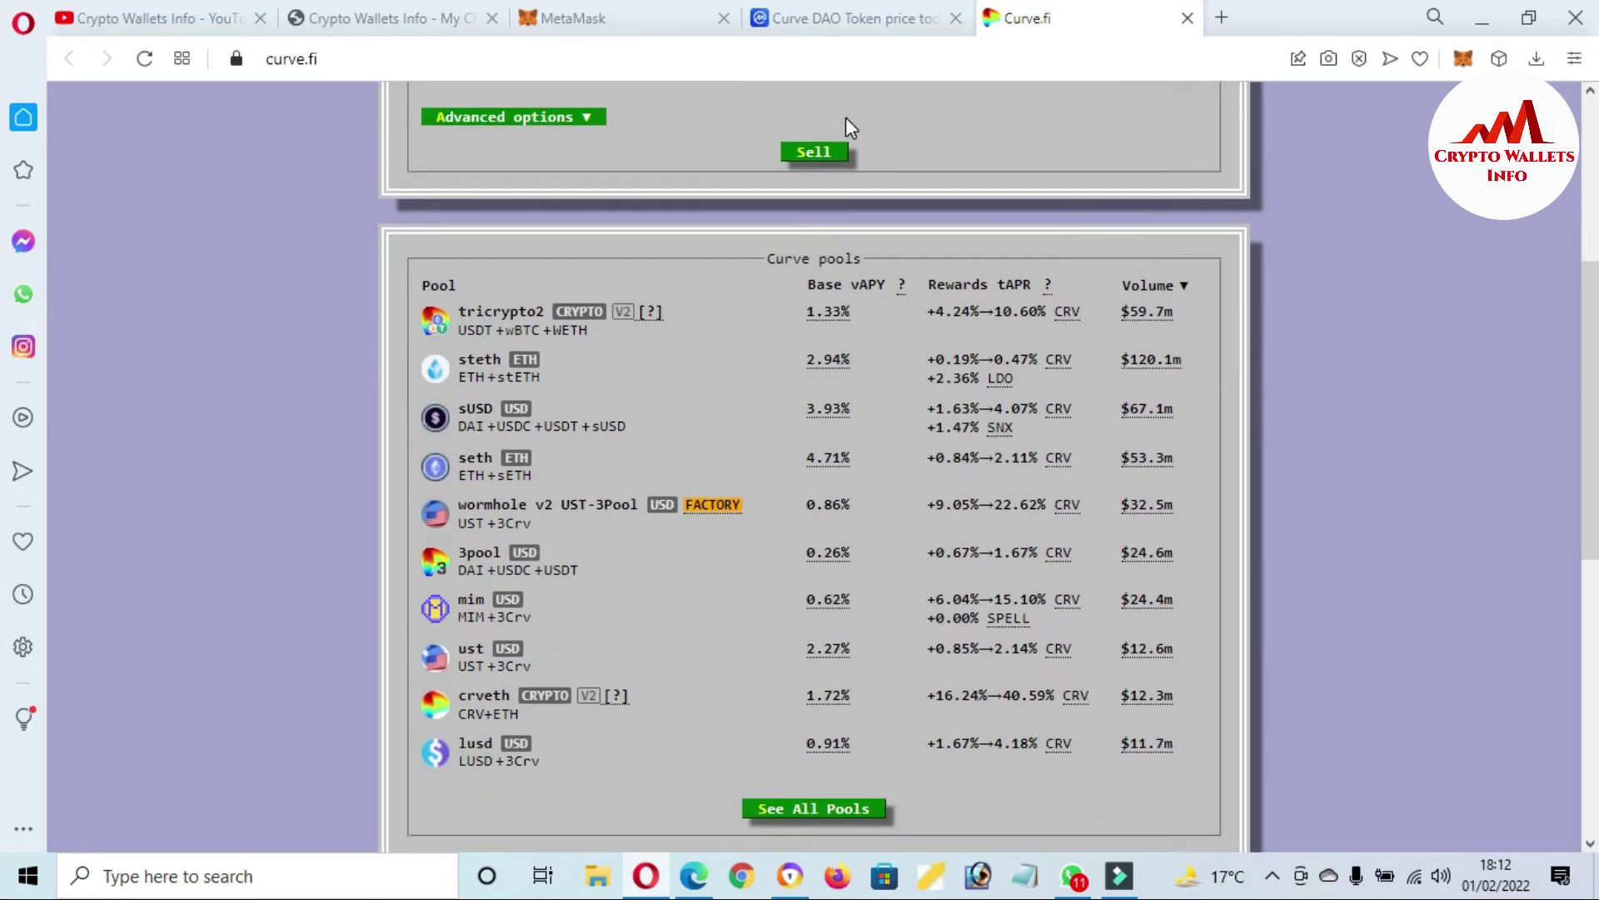
scroll(4, 454, up, 5)
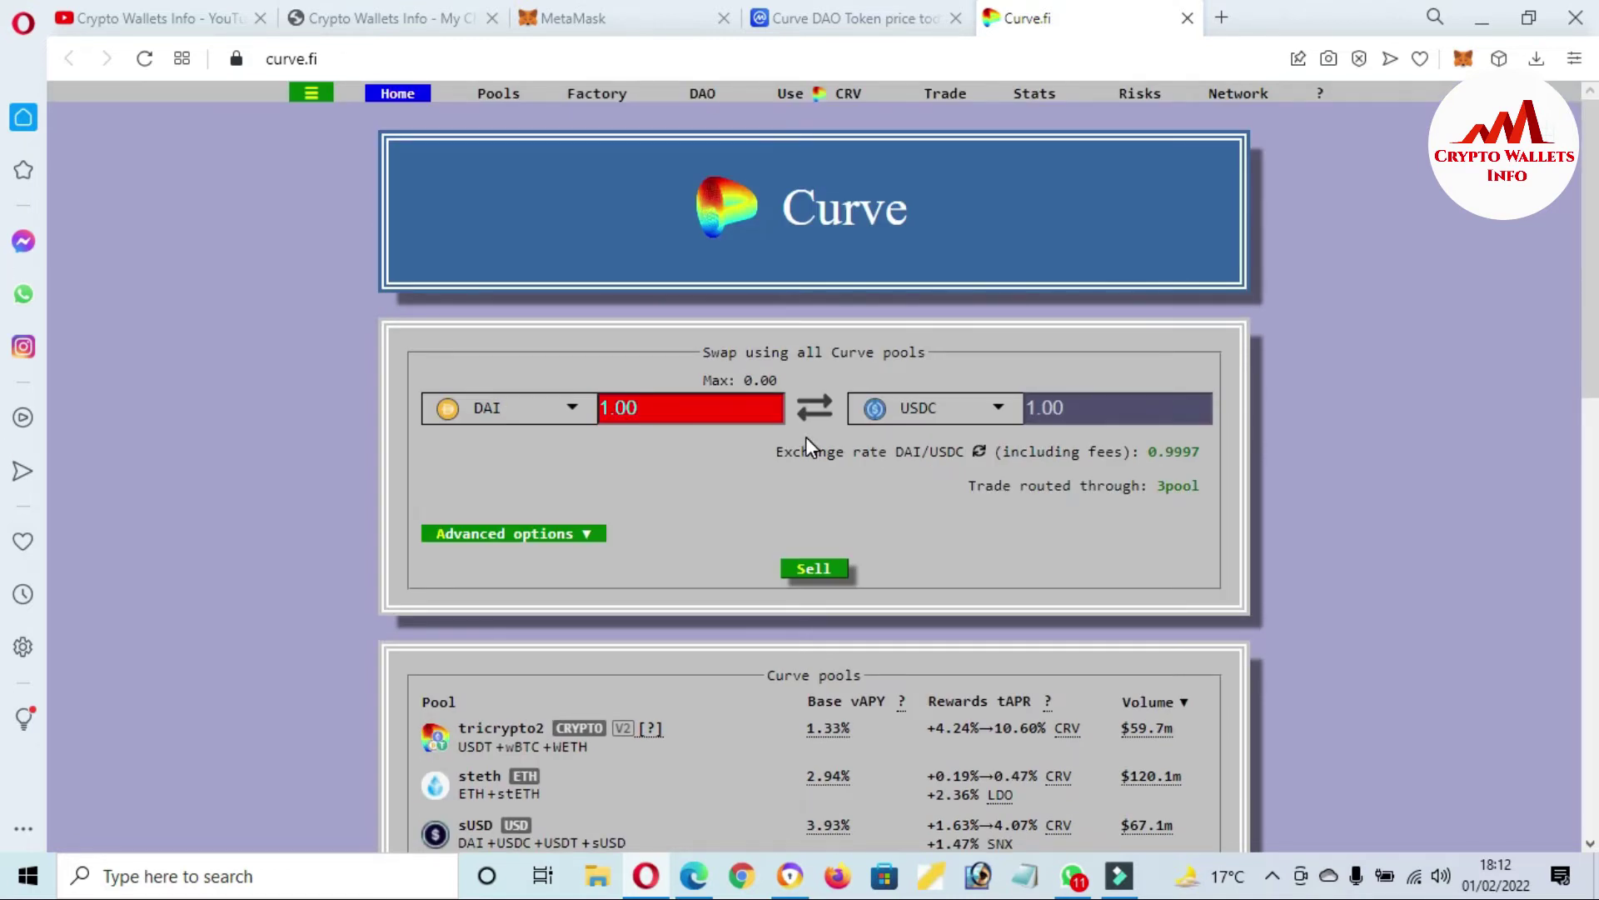
click(570, 420)
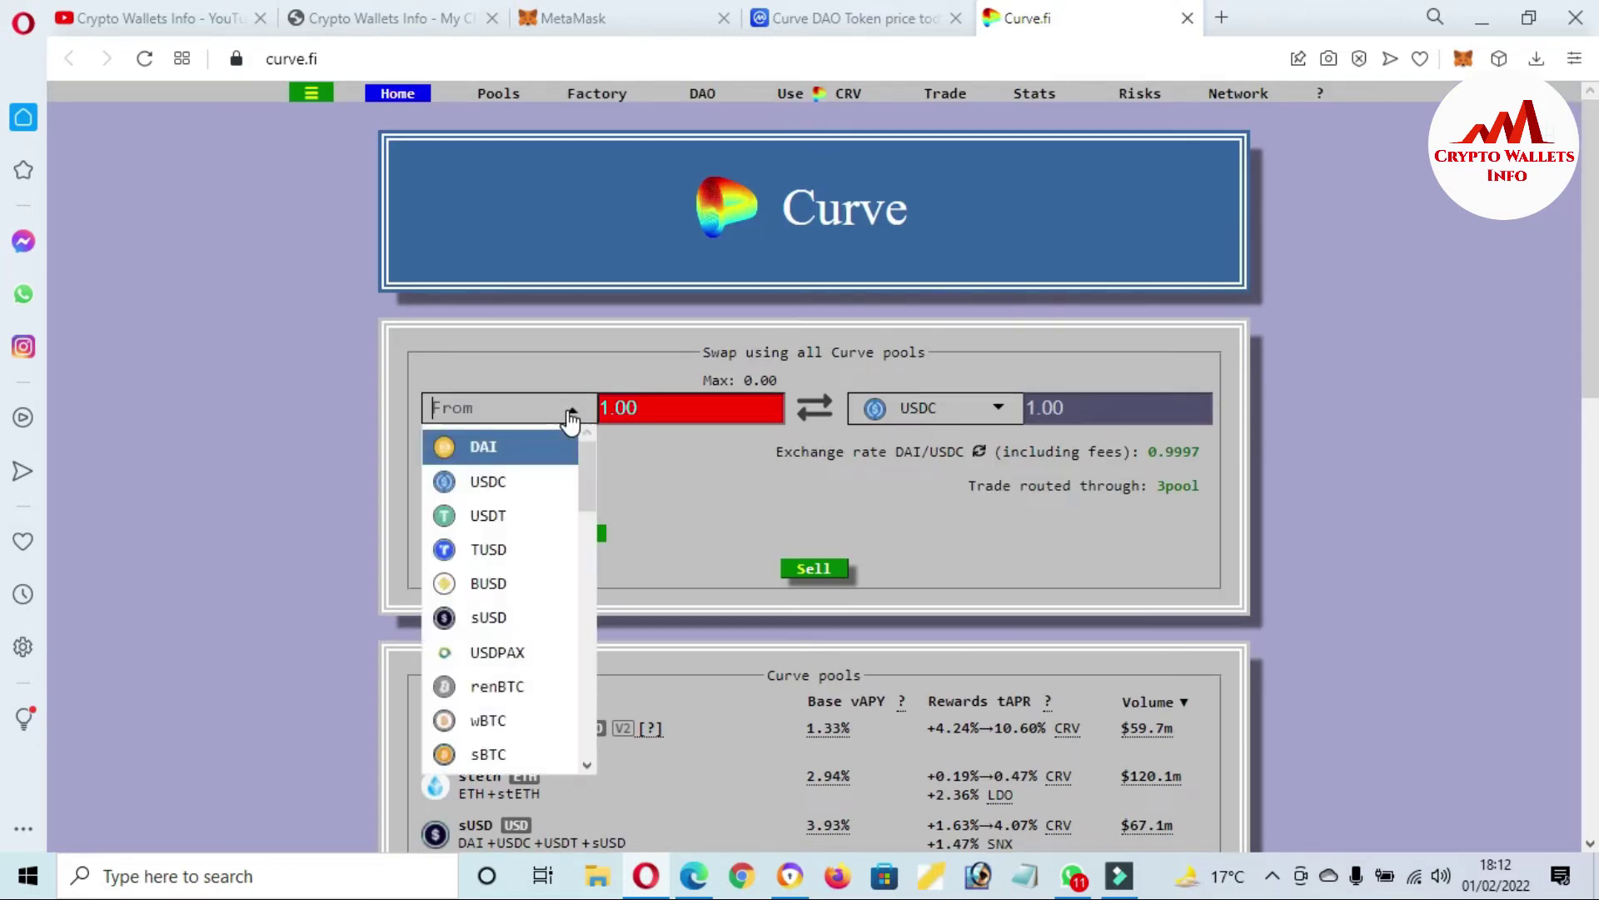
click(510, 453)
click(1002, 413)
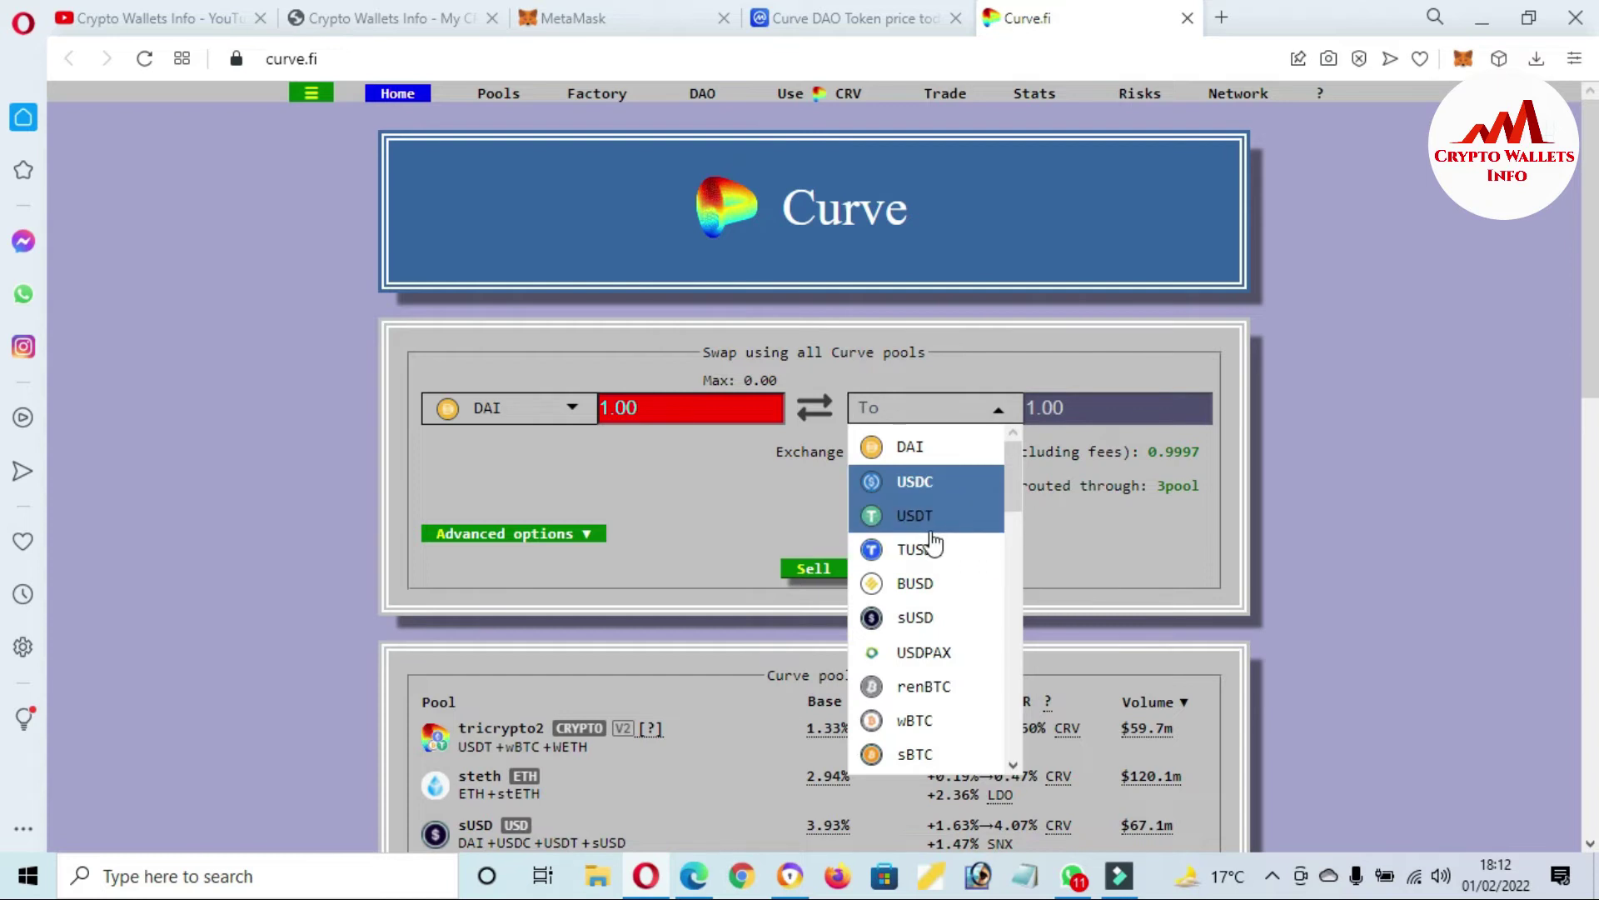
key(Escape)
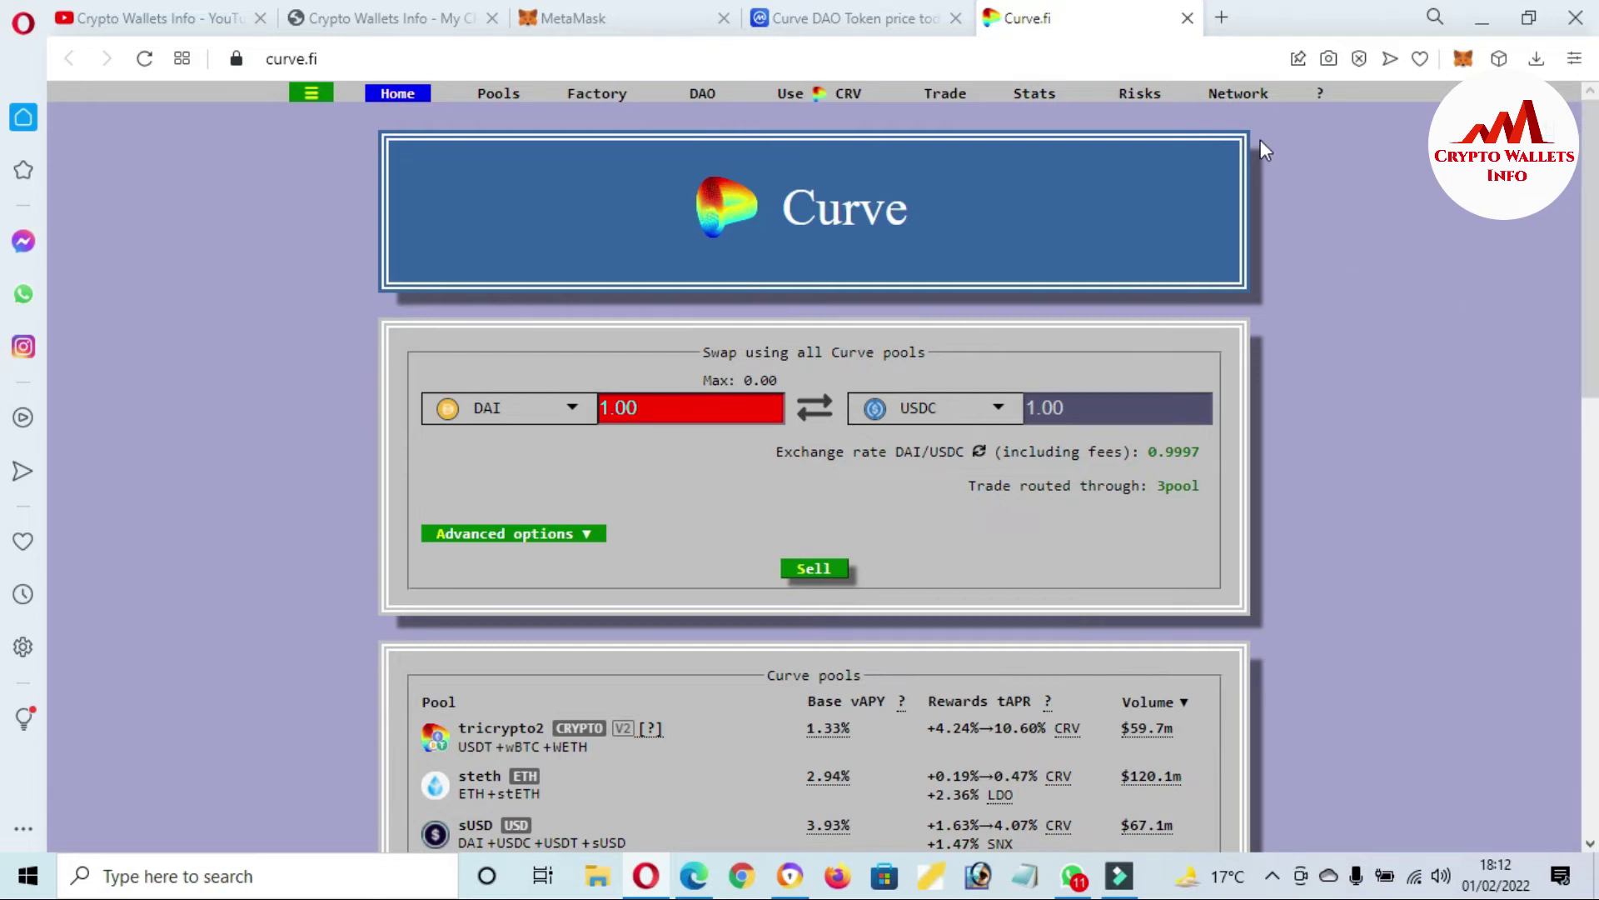
mouse_move(1244, 98)
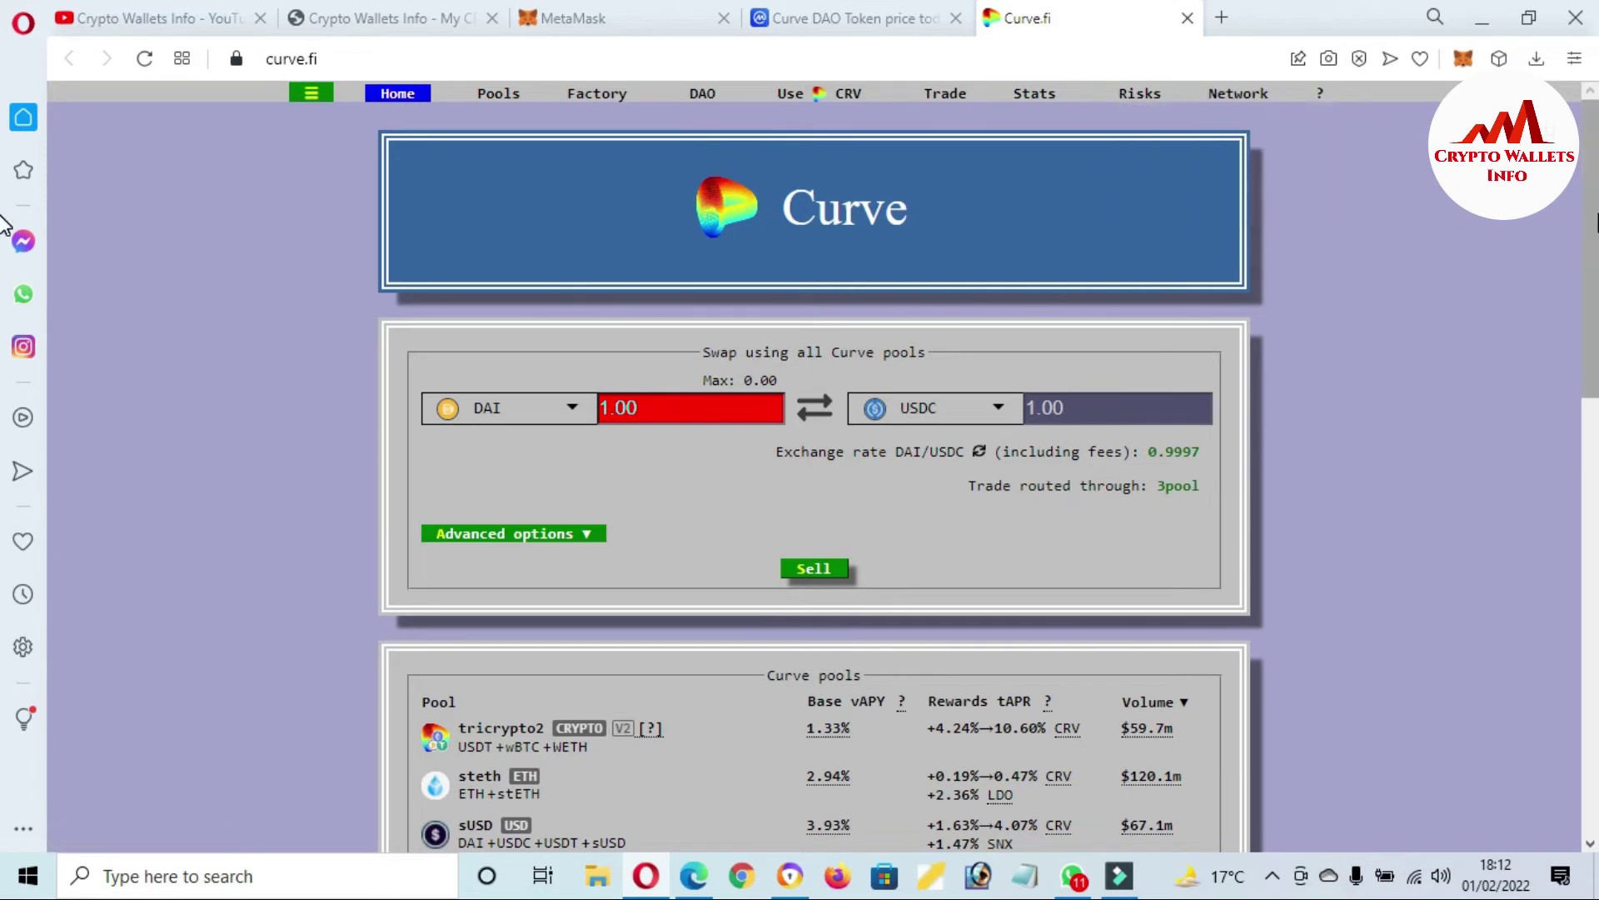
scroll(5, 250, down, 3)
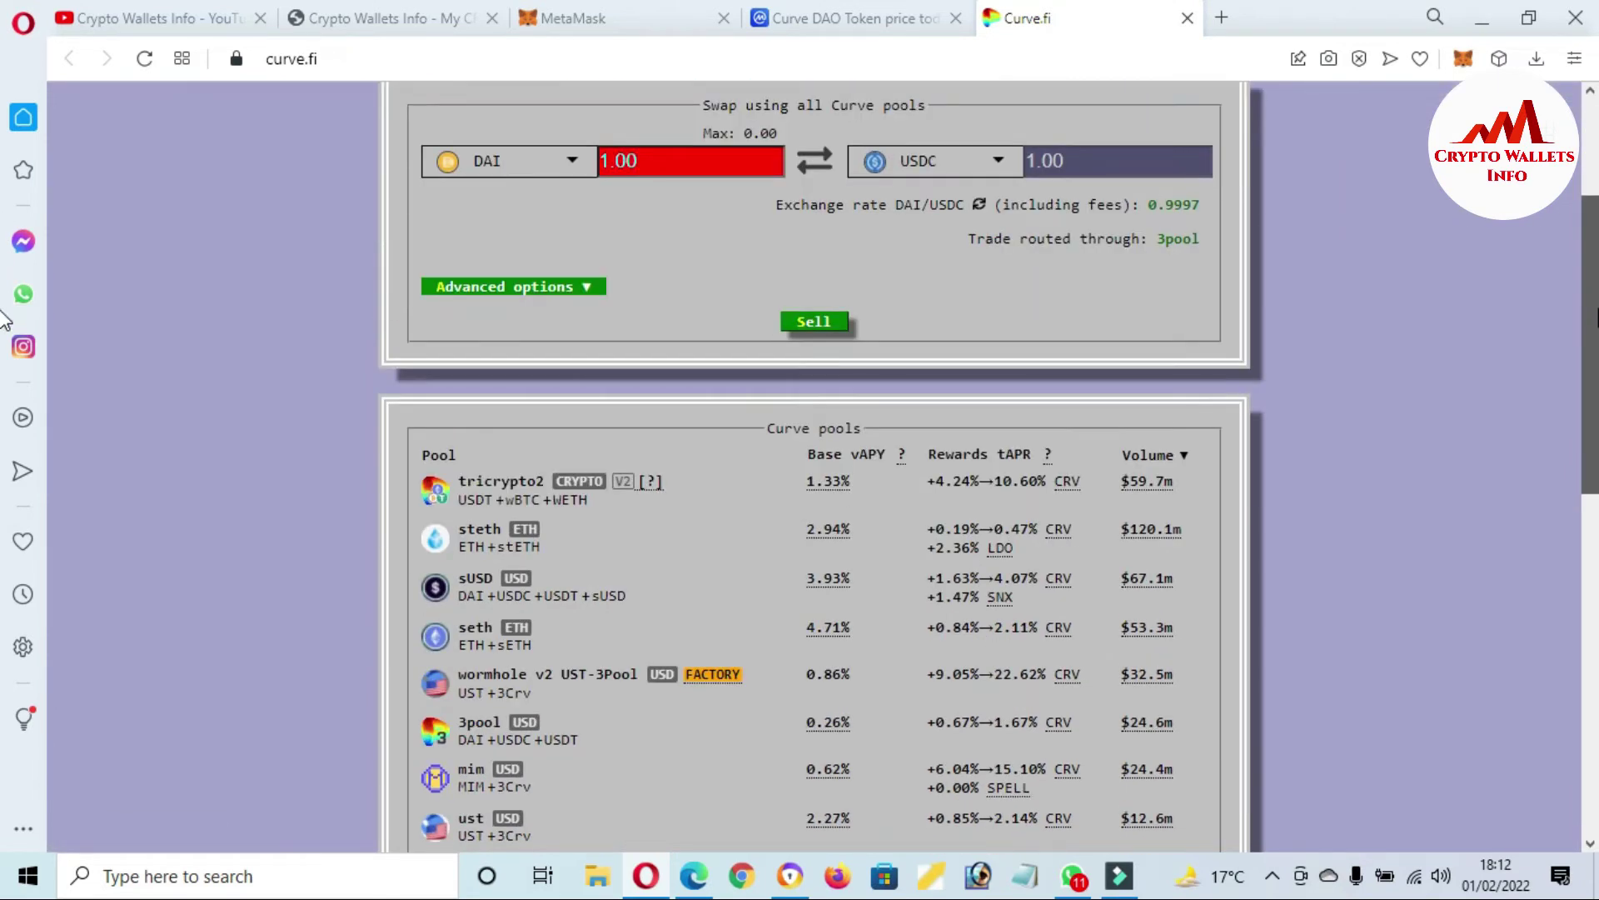
scroll(4, 315, down, 6)
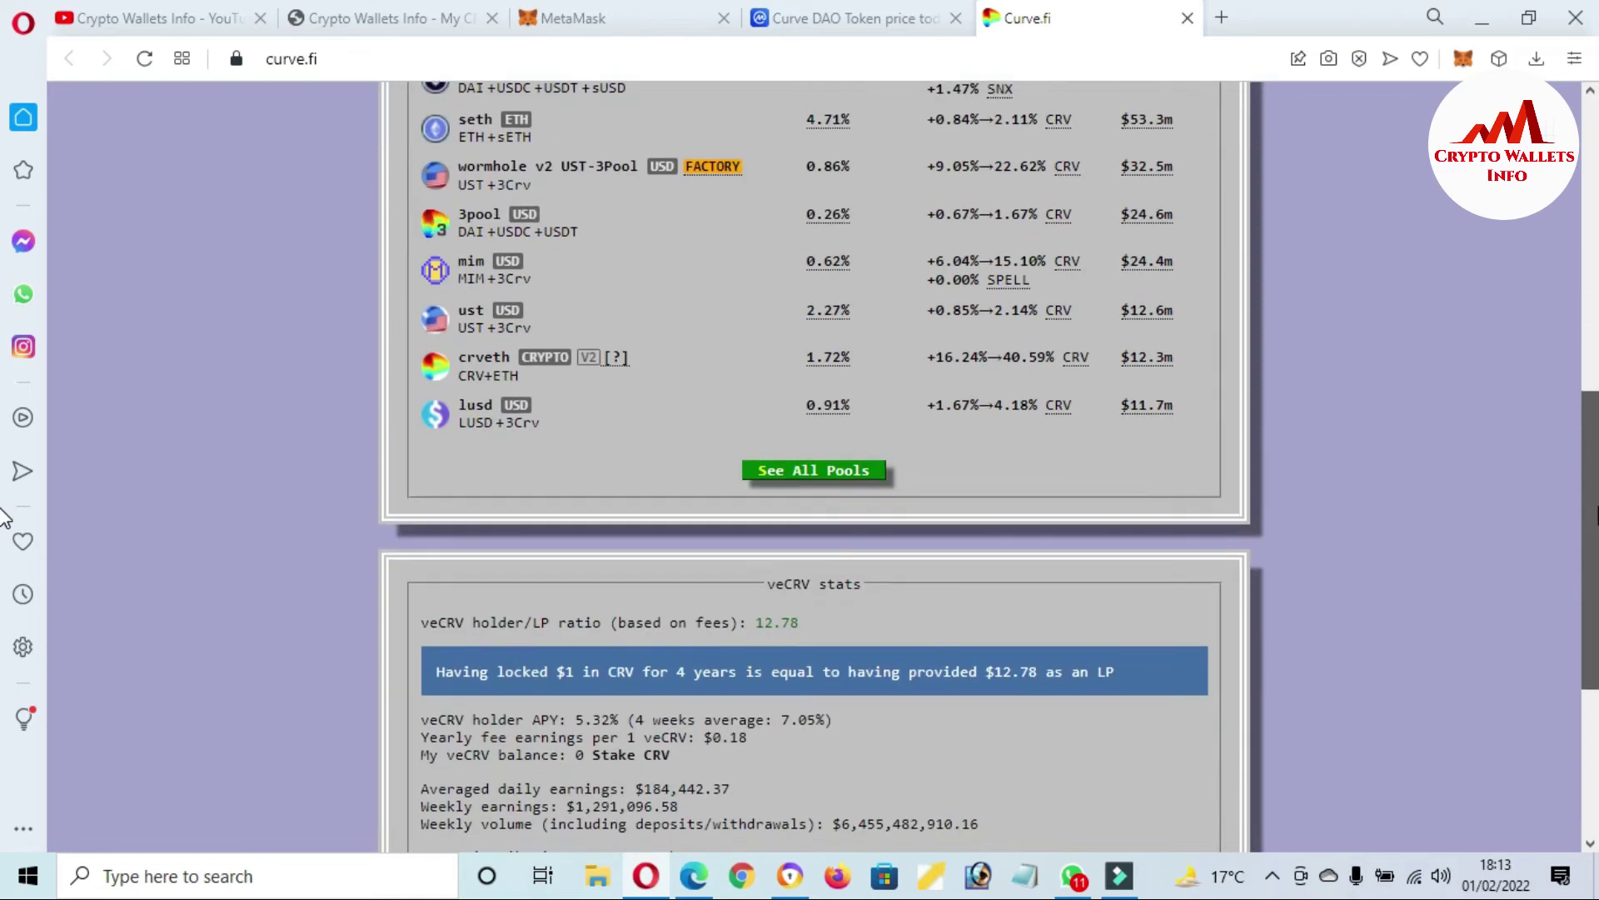
scroll(4, 518, down, 2)
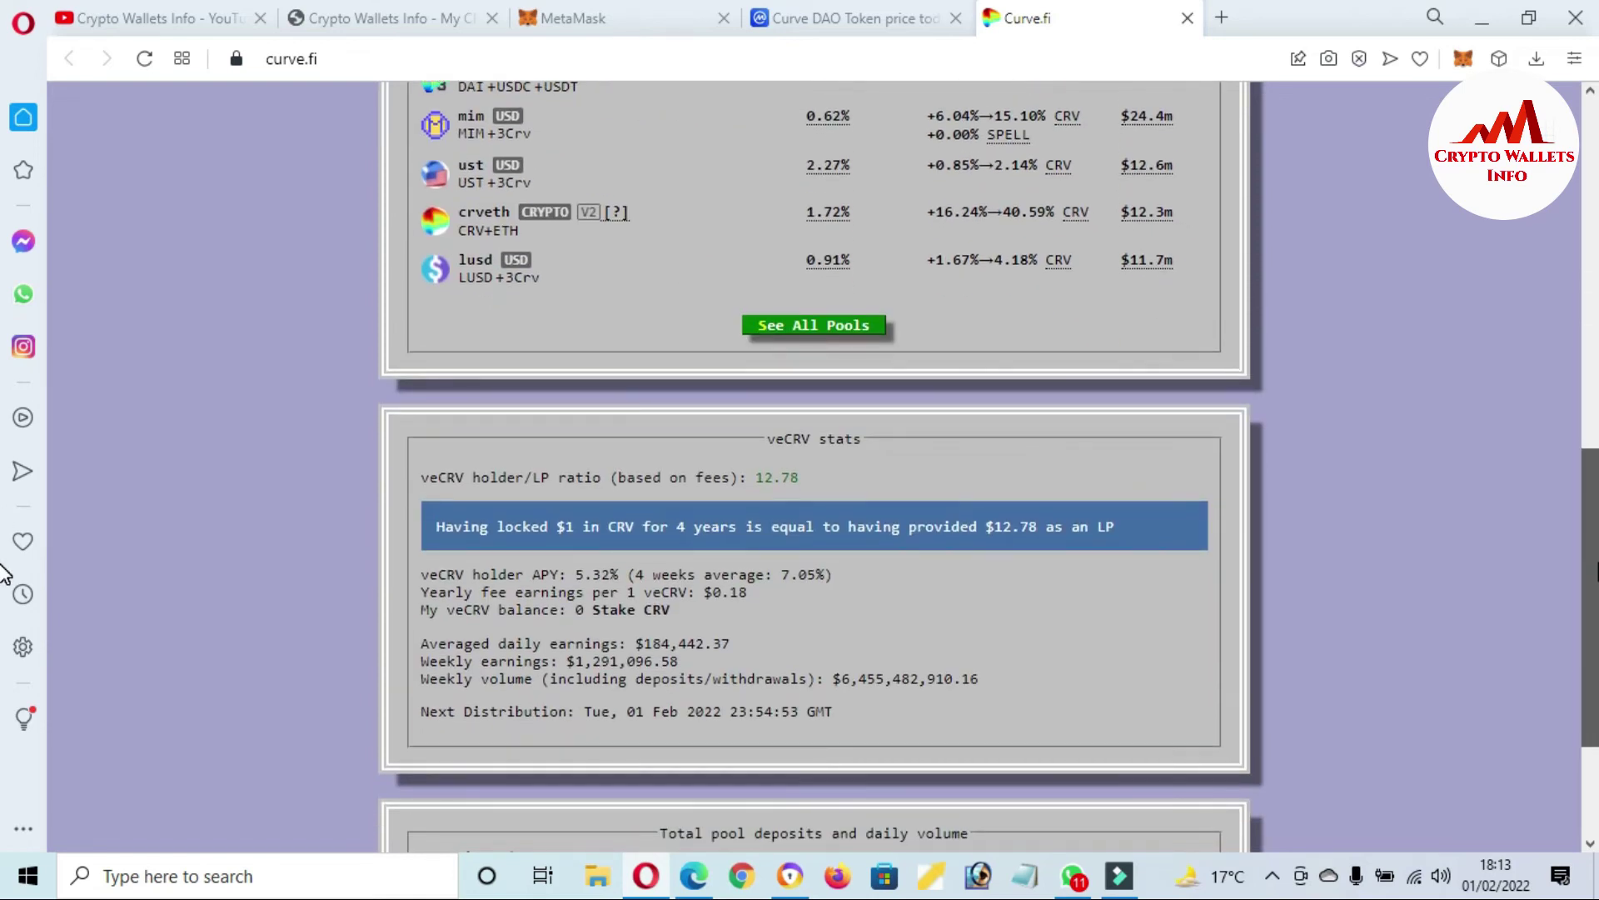
scroll(5, 573, down, 2)
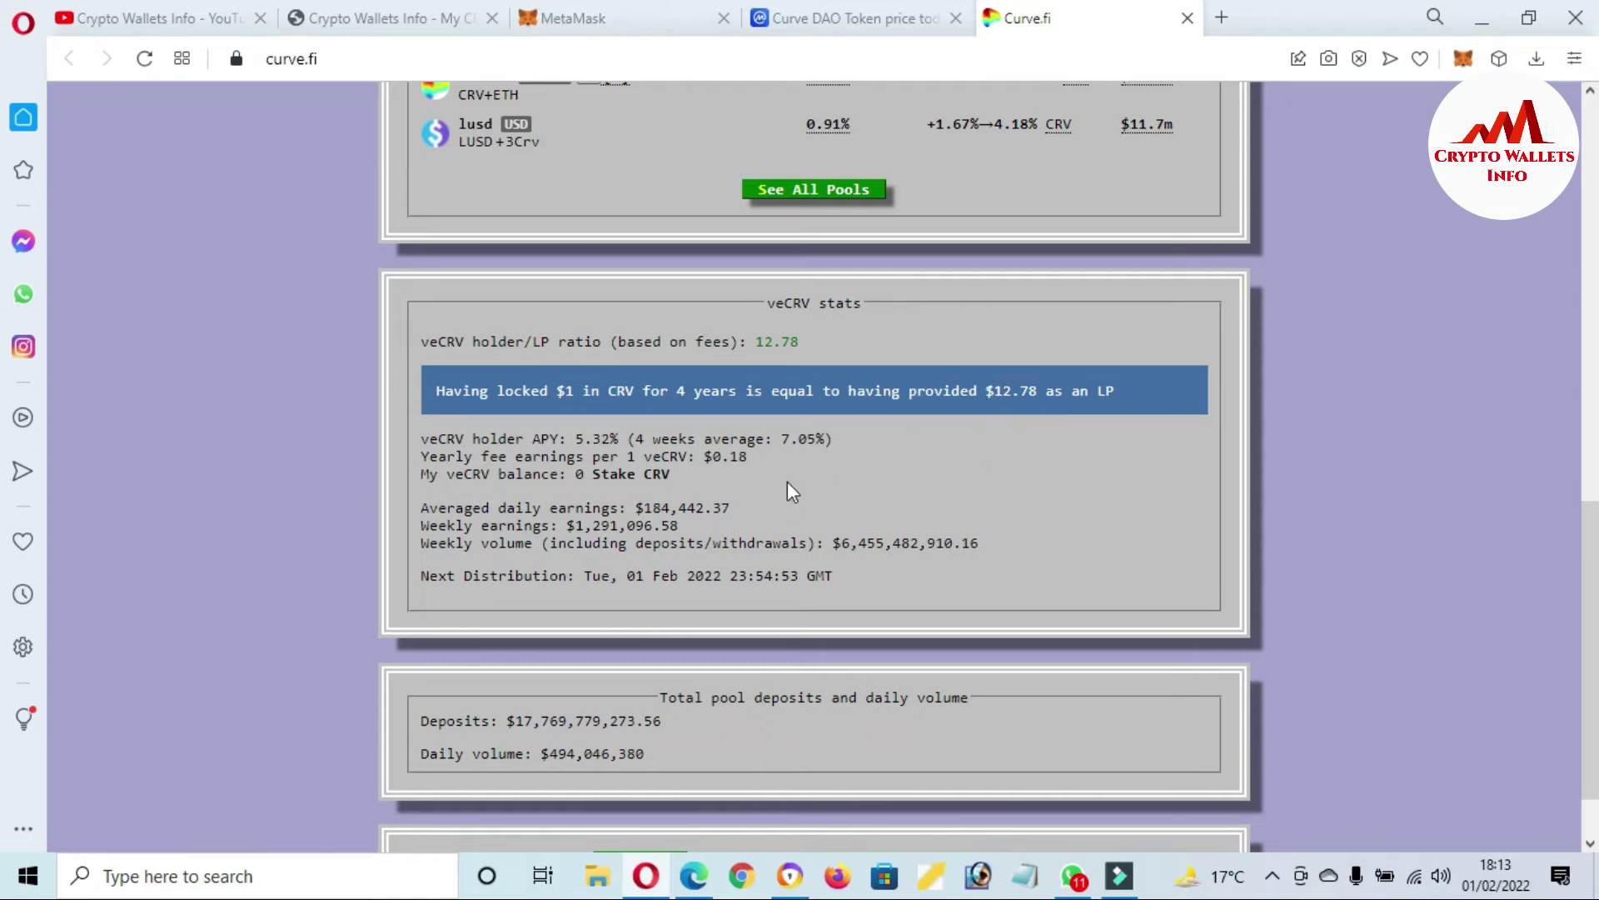
scroll(4, 640, down, 1)
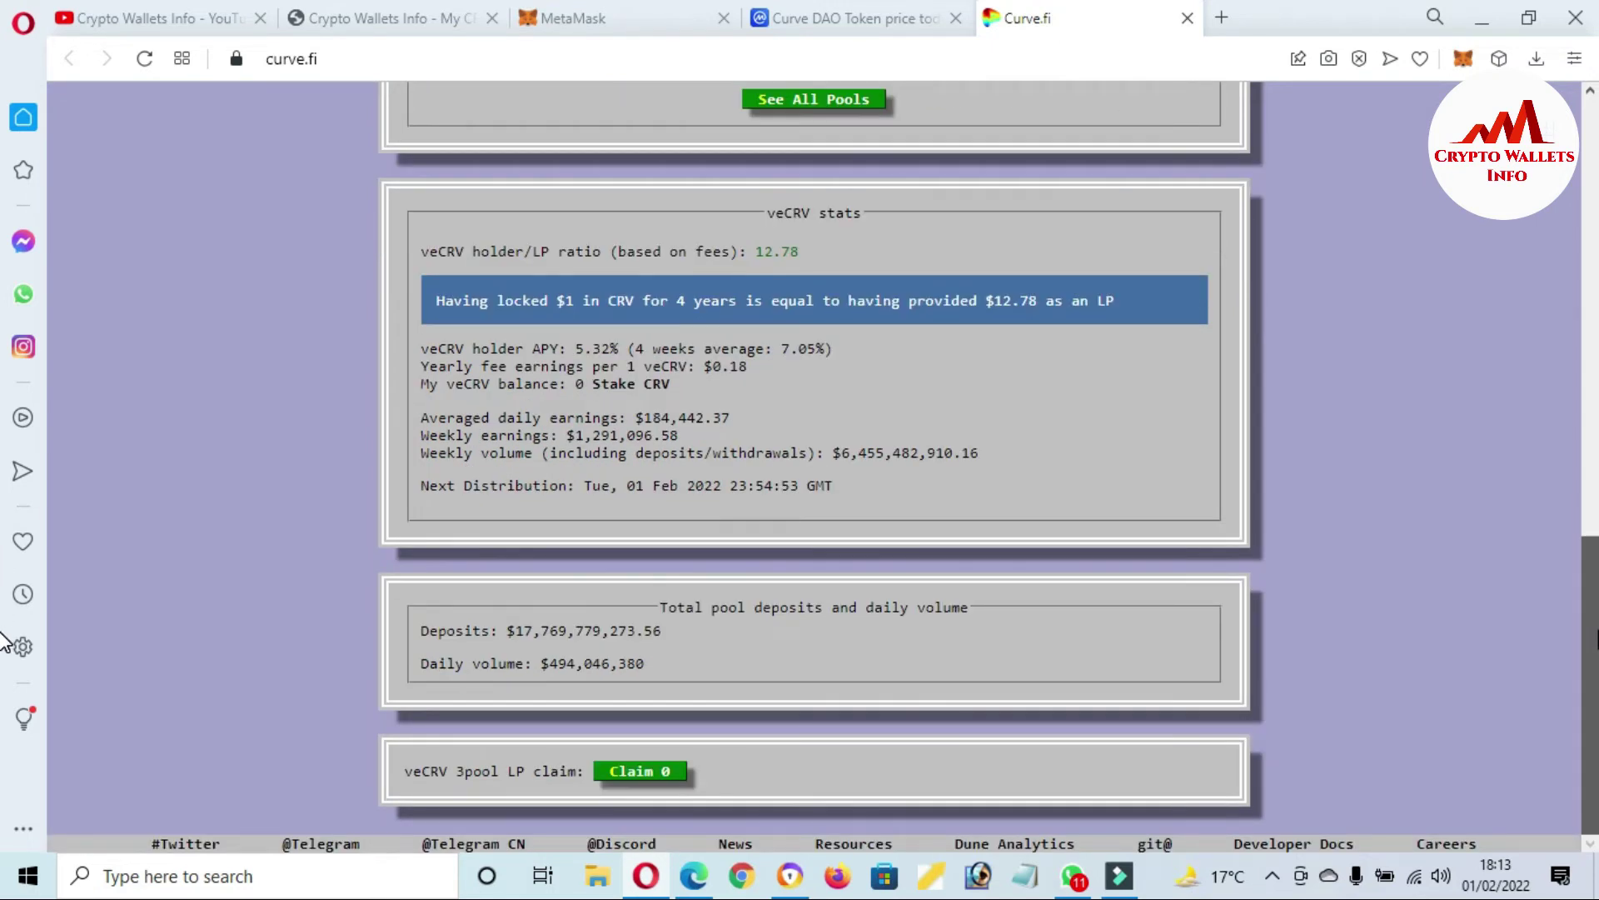
scroll(4, 640, up, 10)
scroll(4, 193, up, 1)
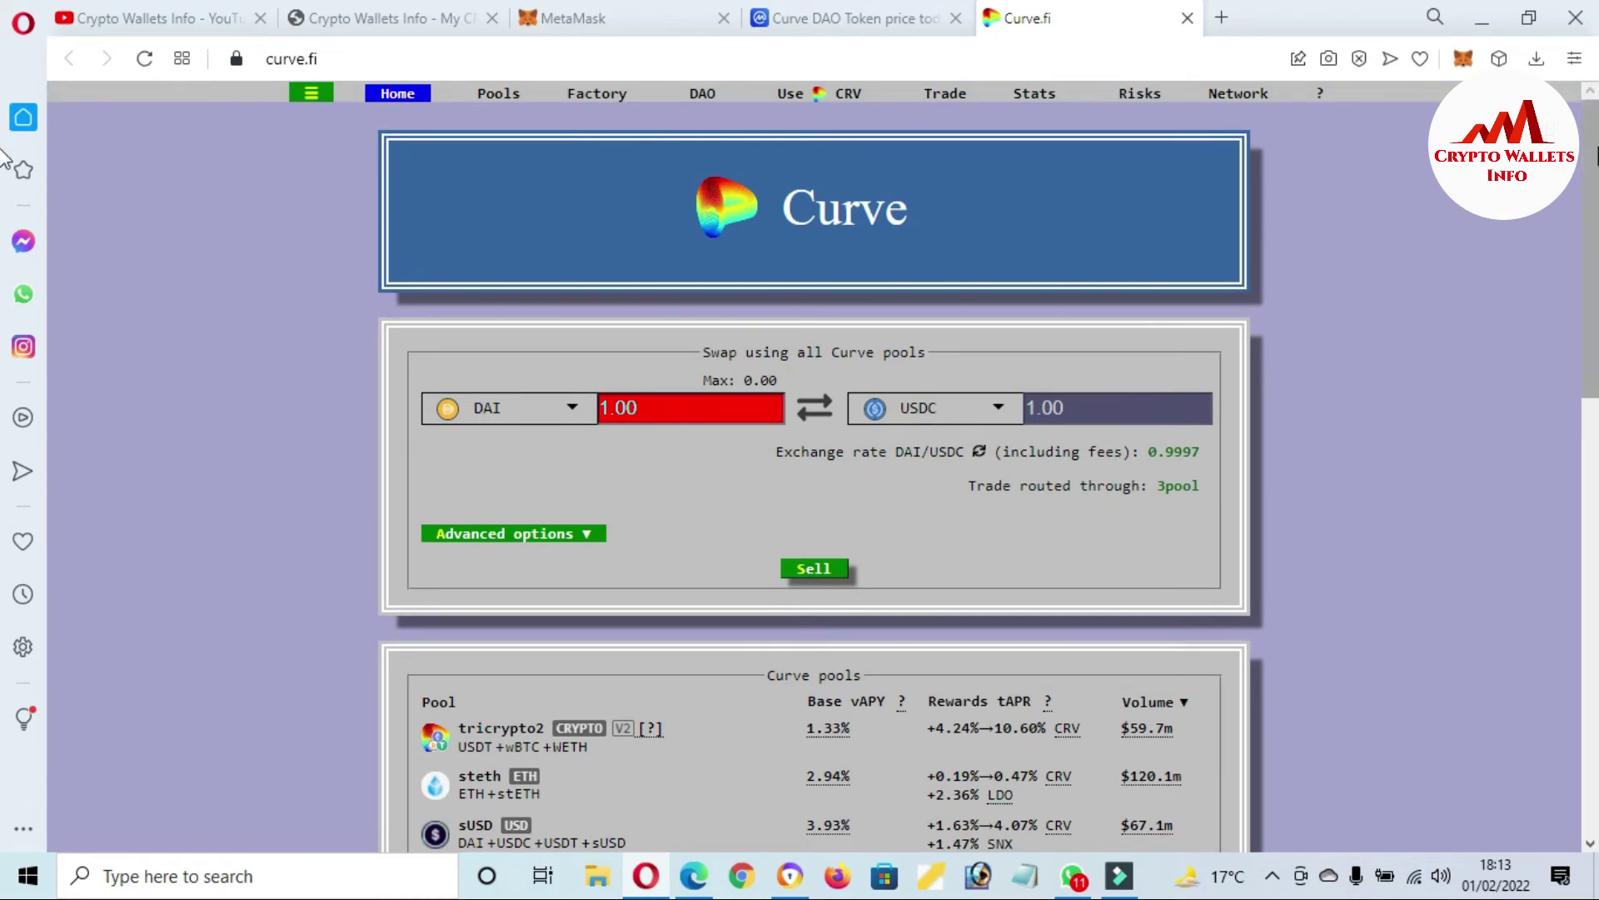
scroll(4, 171, down, 5)
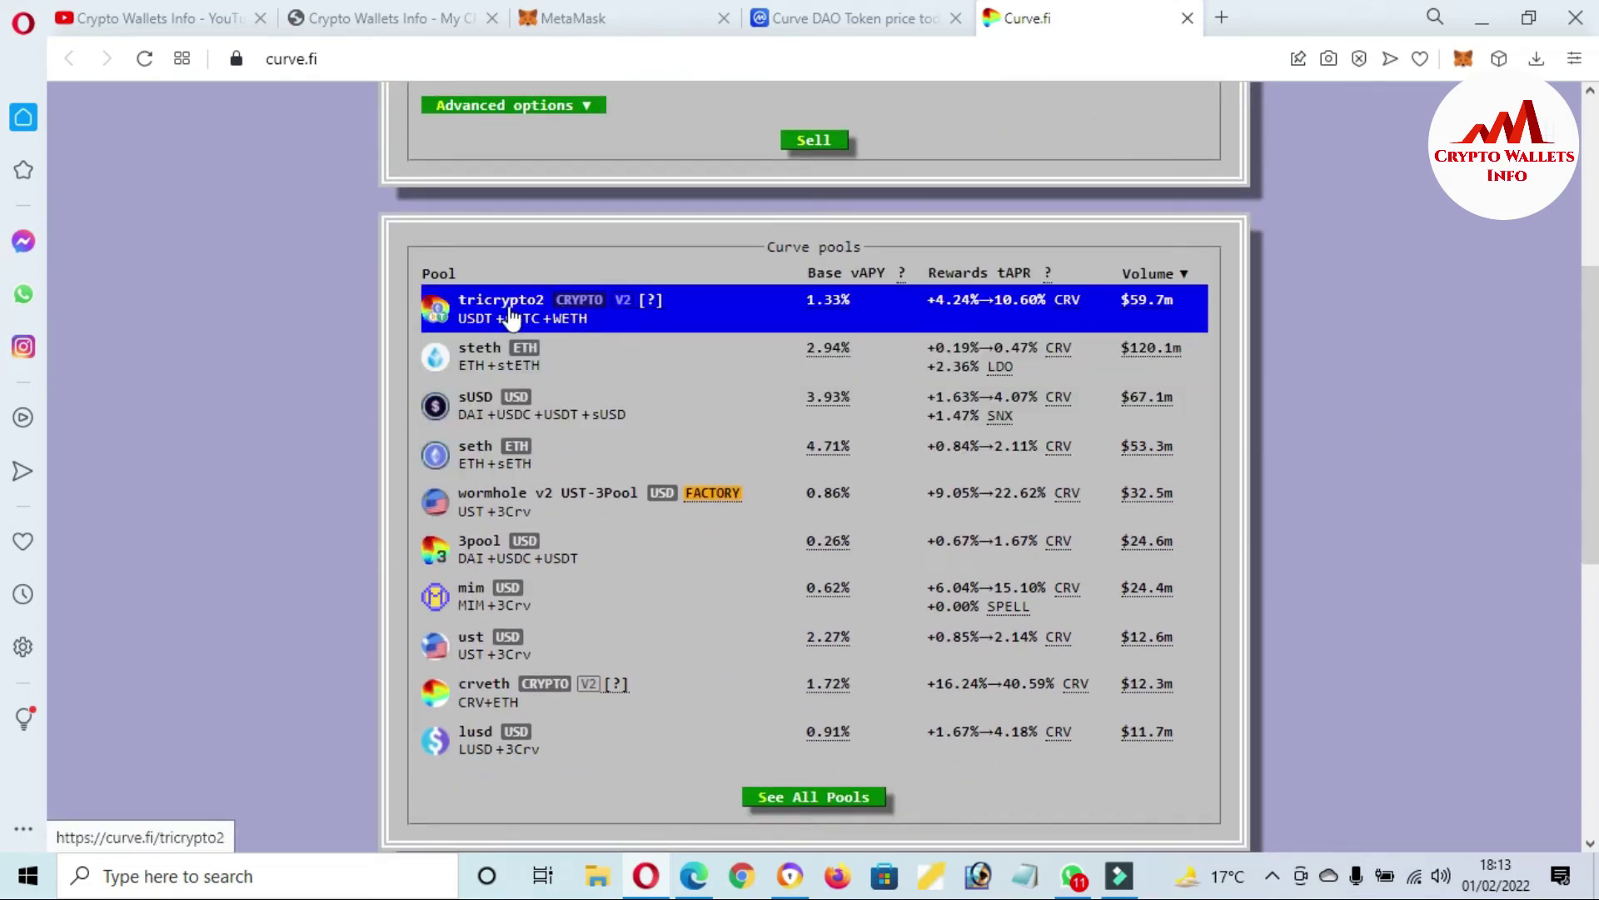
scroll(4, 398, up, 5)
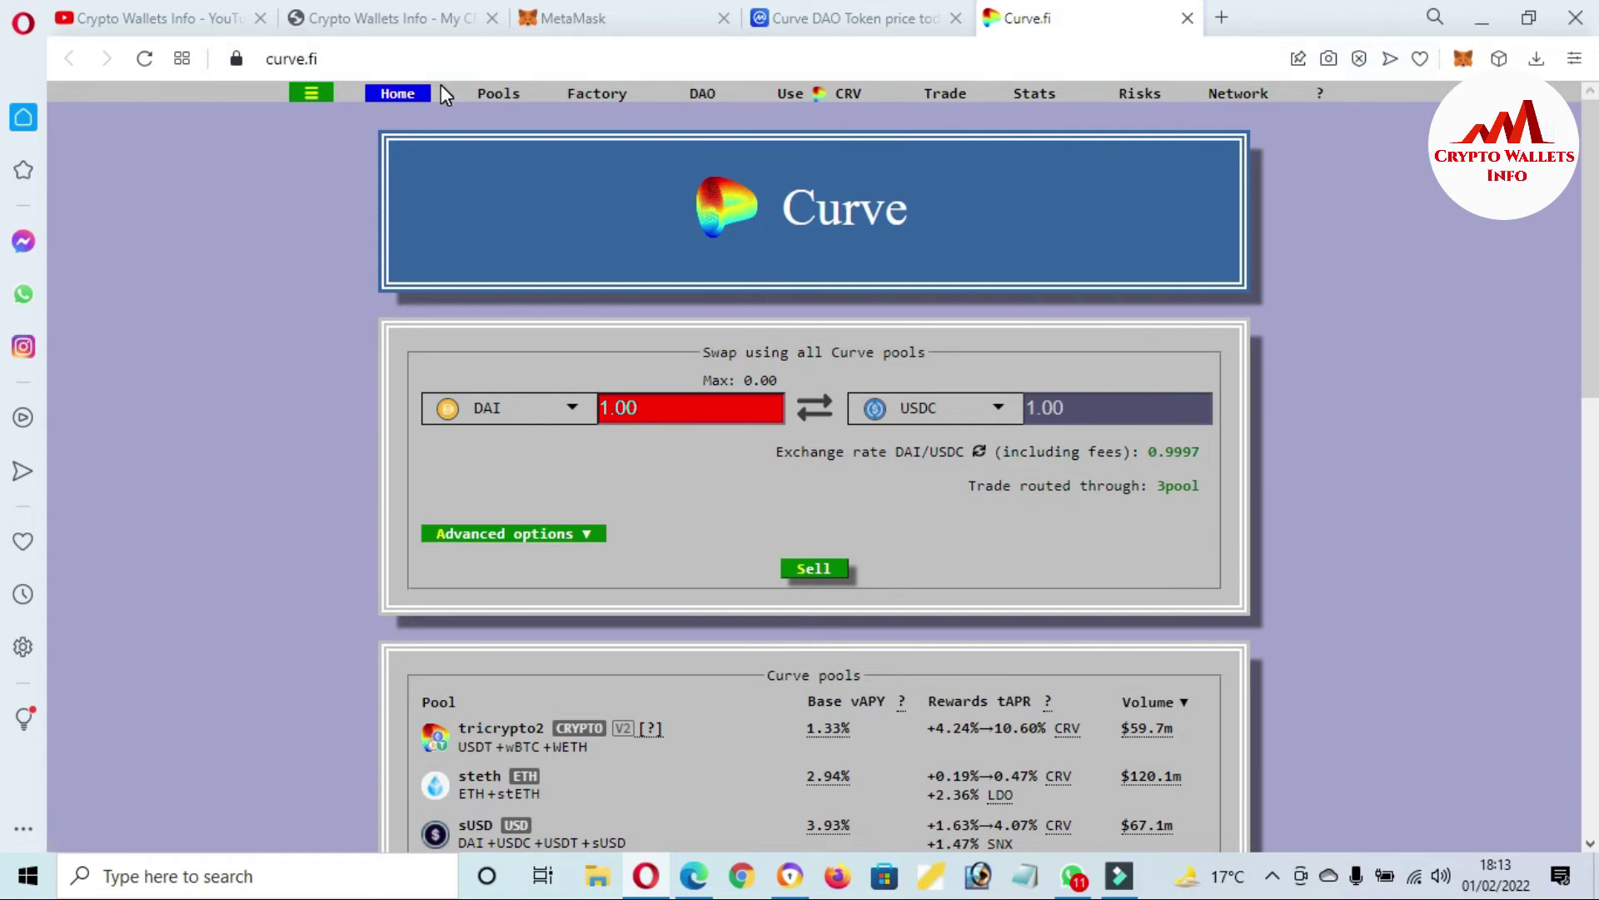
Step: Open Curve's Pools page and cycle the USD, BTC, ETH, Crypto and Others filters, ending on Others
click(498, 93)
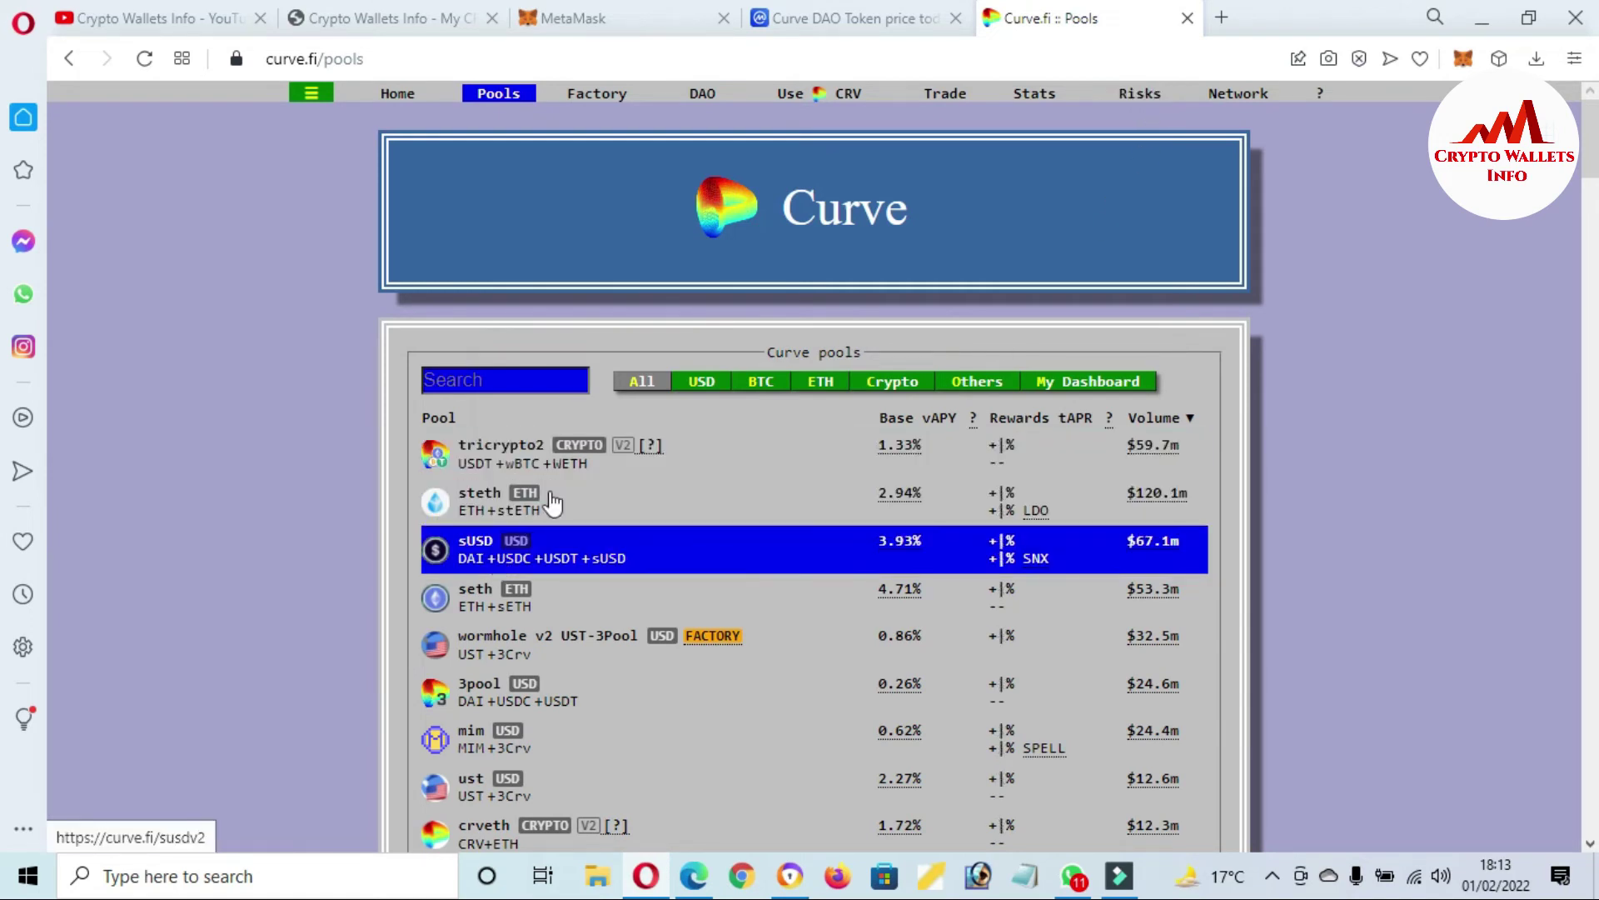
click(704, 391)
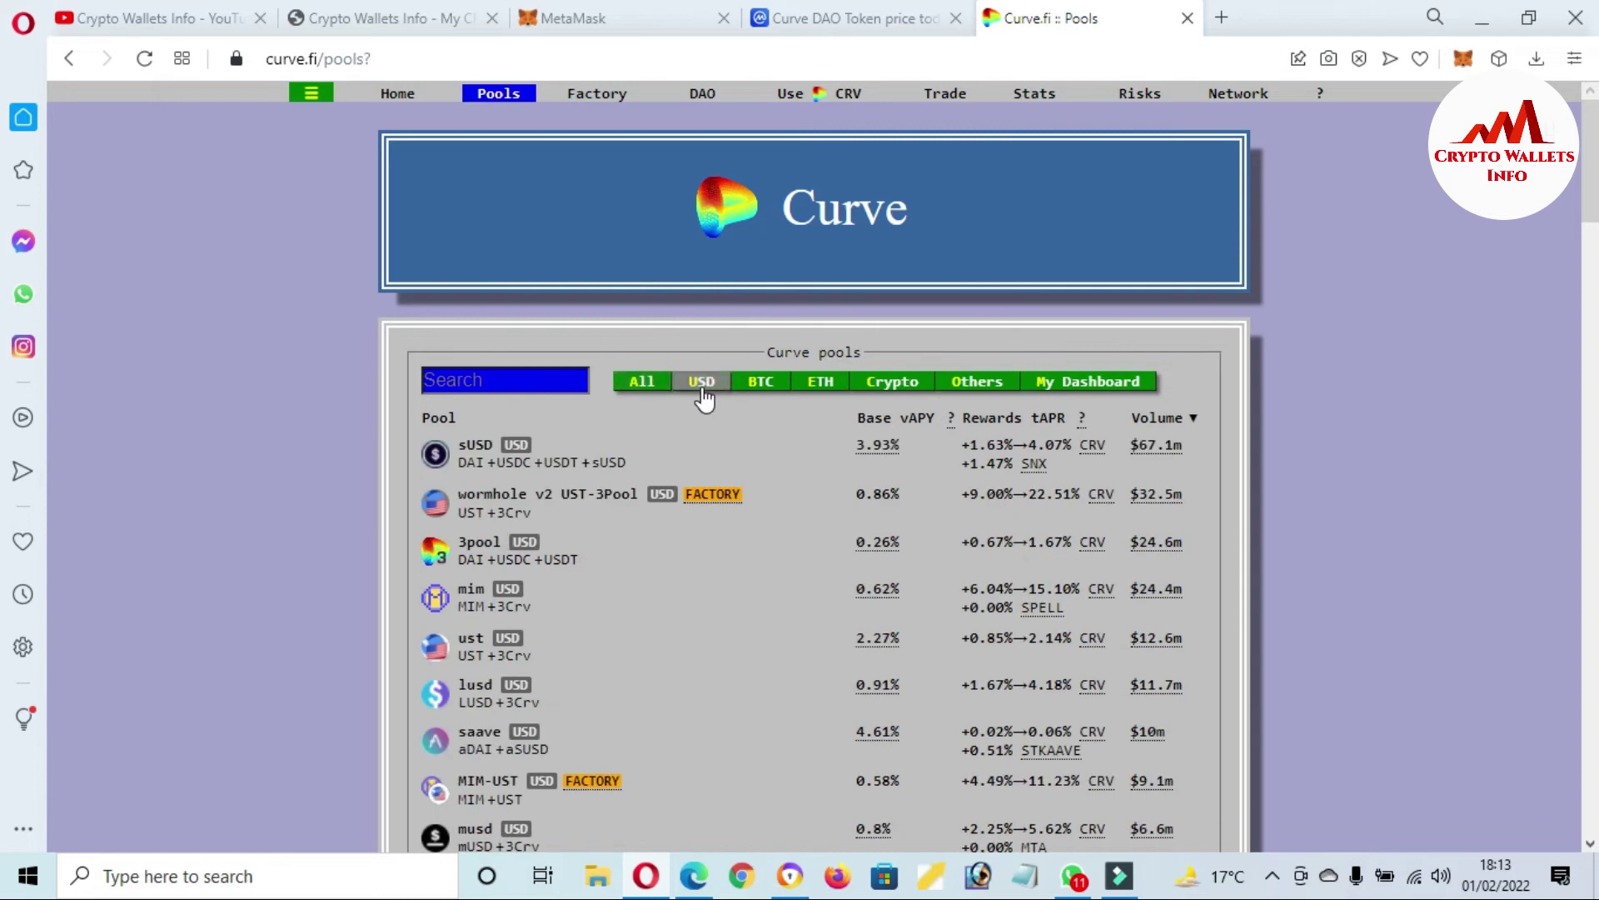
click(759, 385)
click(822, 388)
click(898, 385)
click(983, 385)
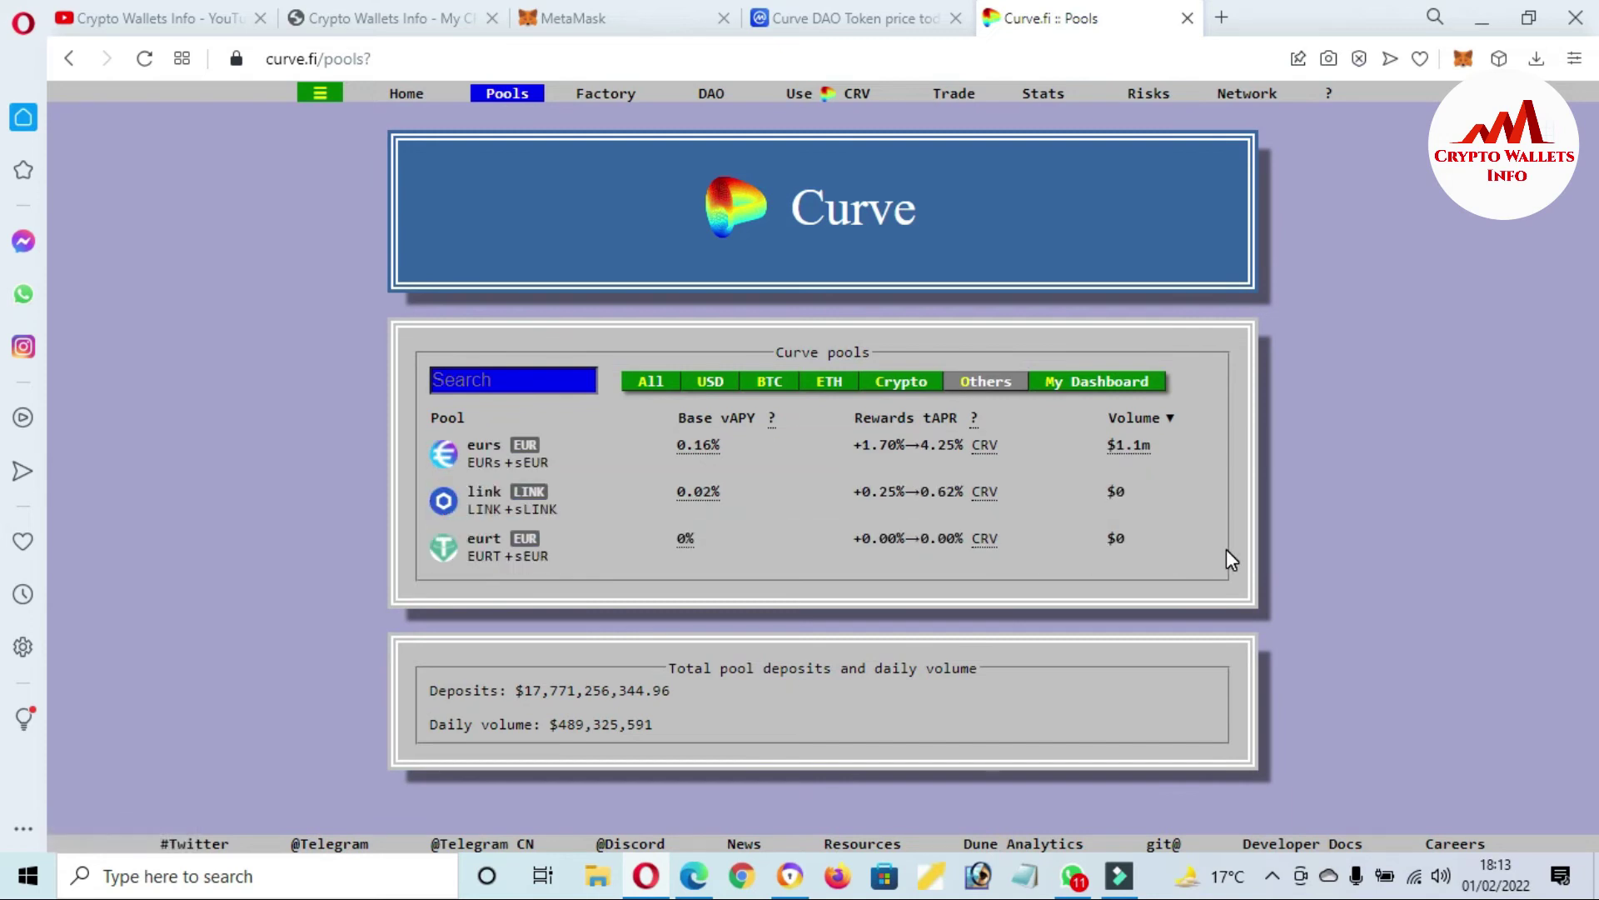
Step: Open My Dashboard and select the wallet address, the No active pool line and $0 Total Balances
click(1093, 388)
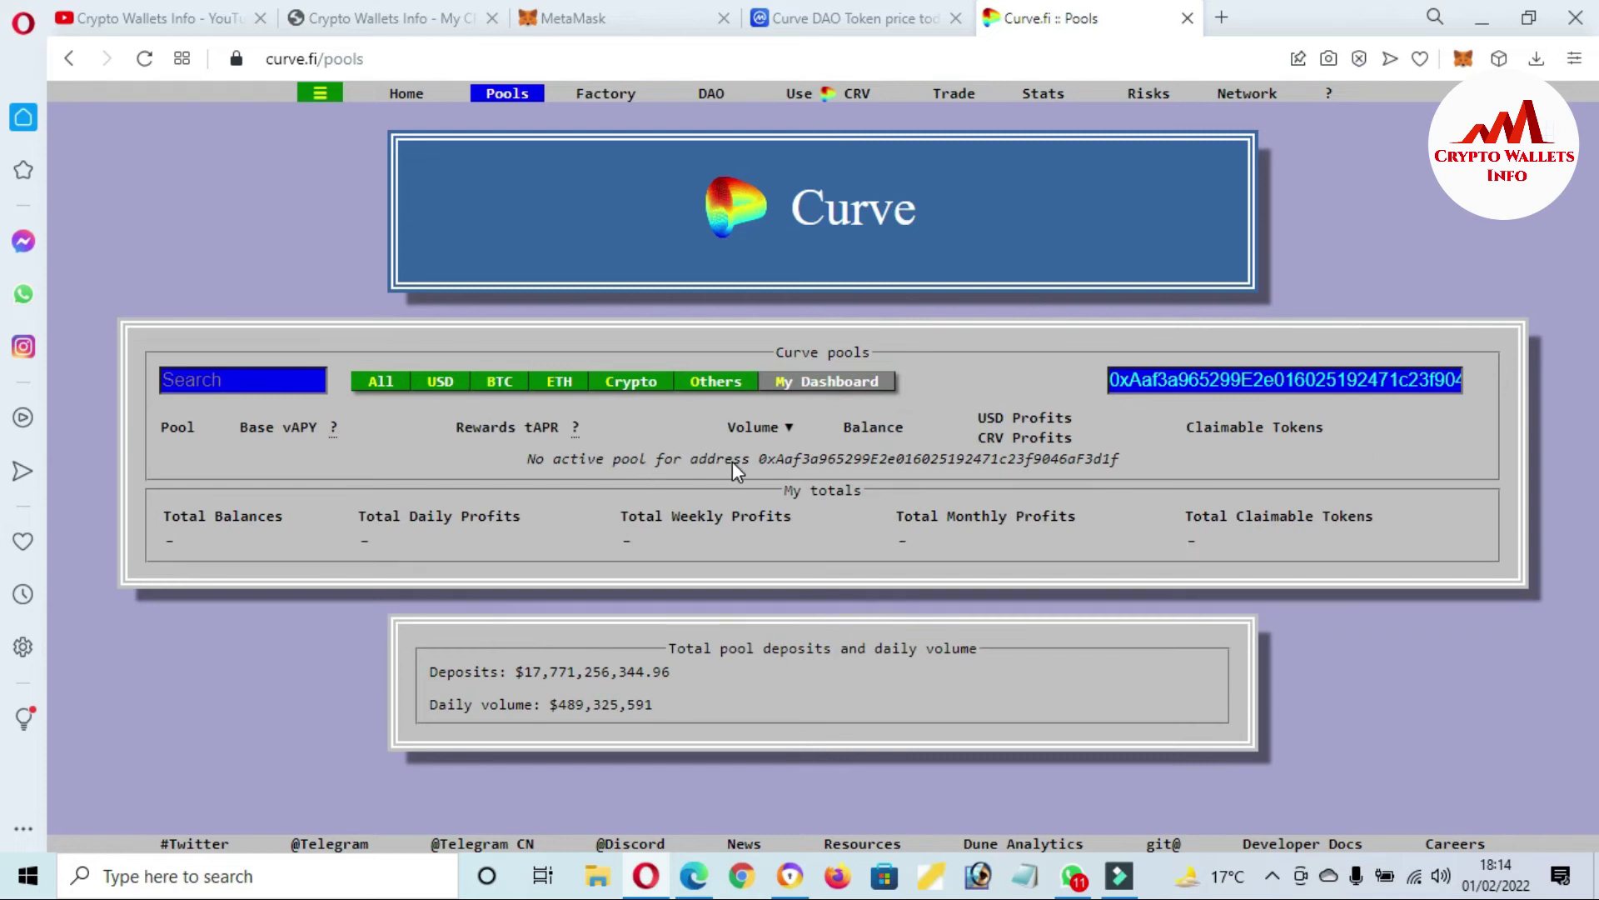
drag(758, 460, 937, 458)
double_click(1111, 460)
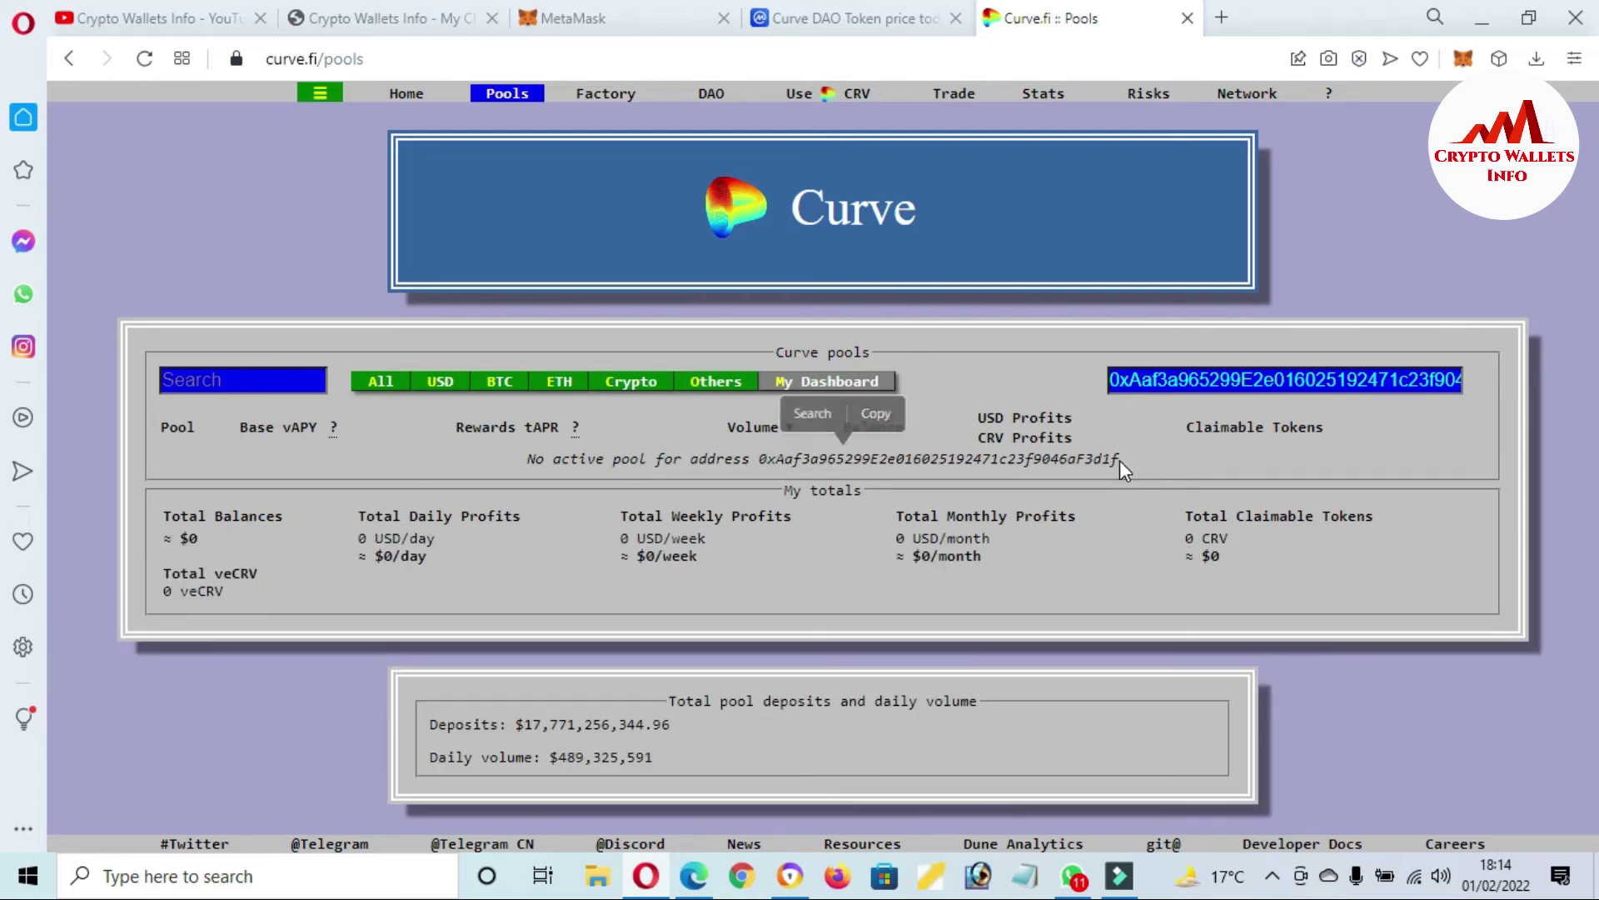
drag(1120, 460, 760, 455)
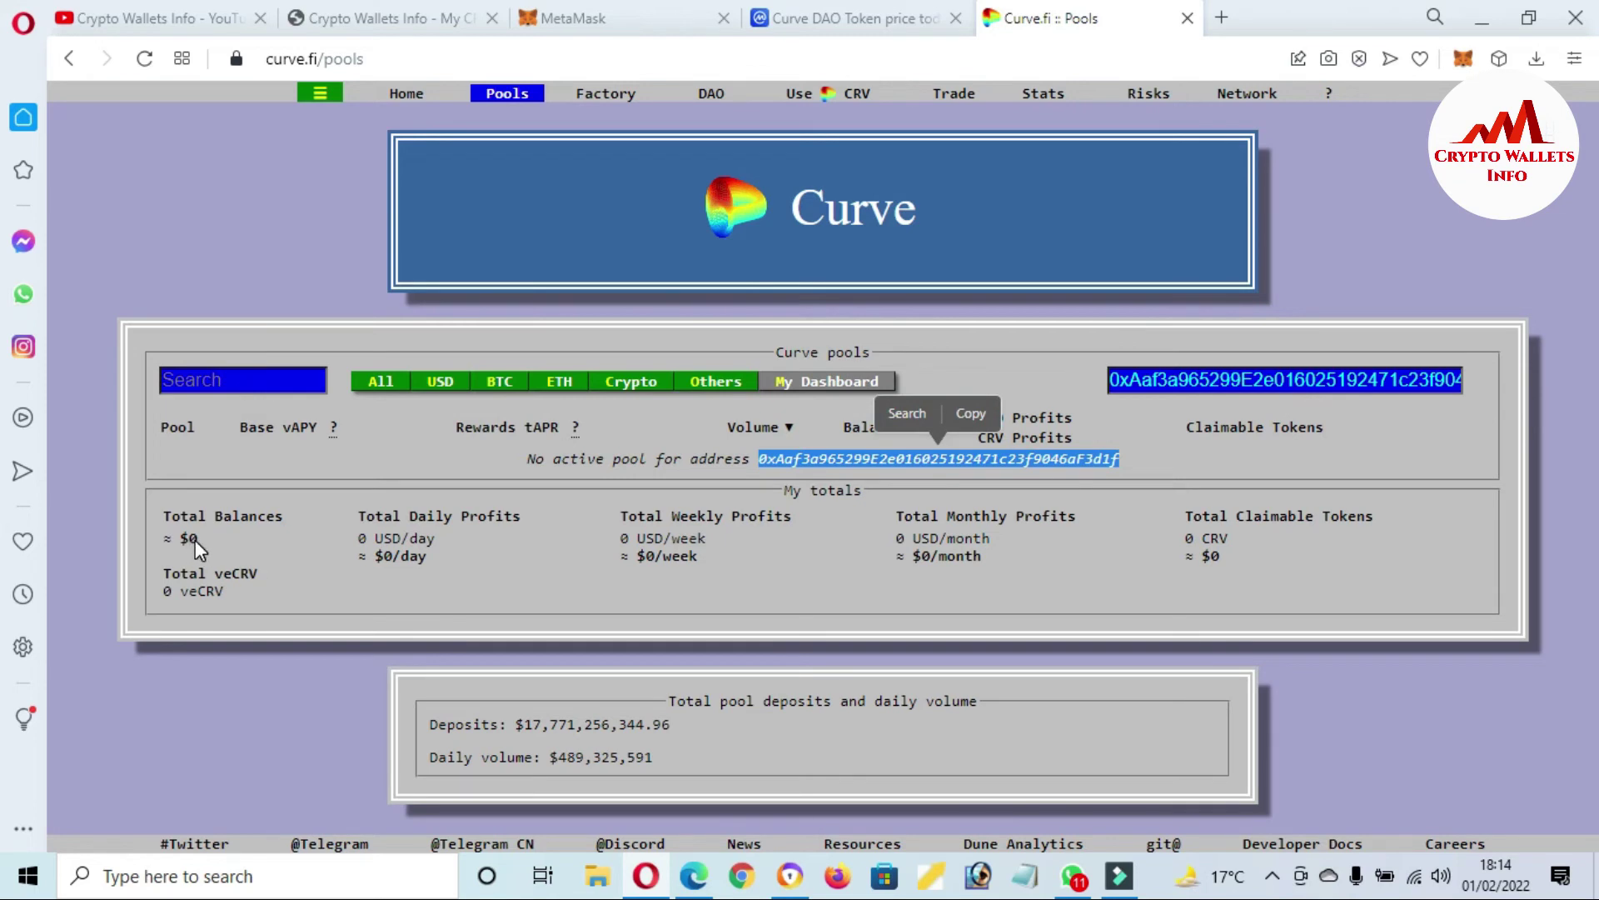
drag(195, 539, 178, 540)
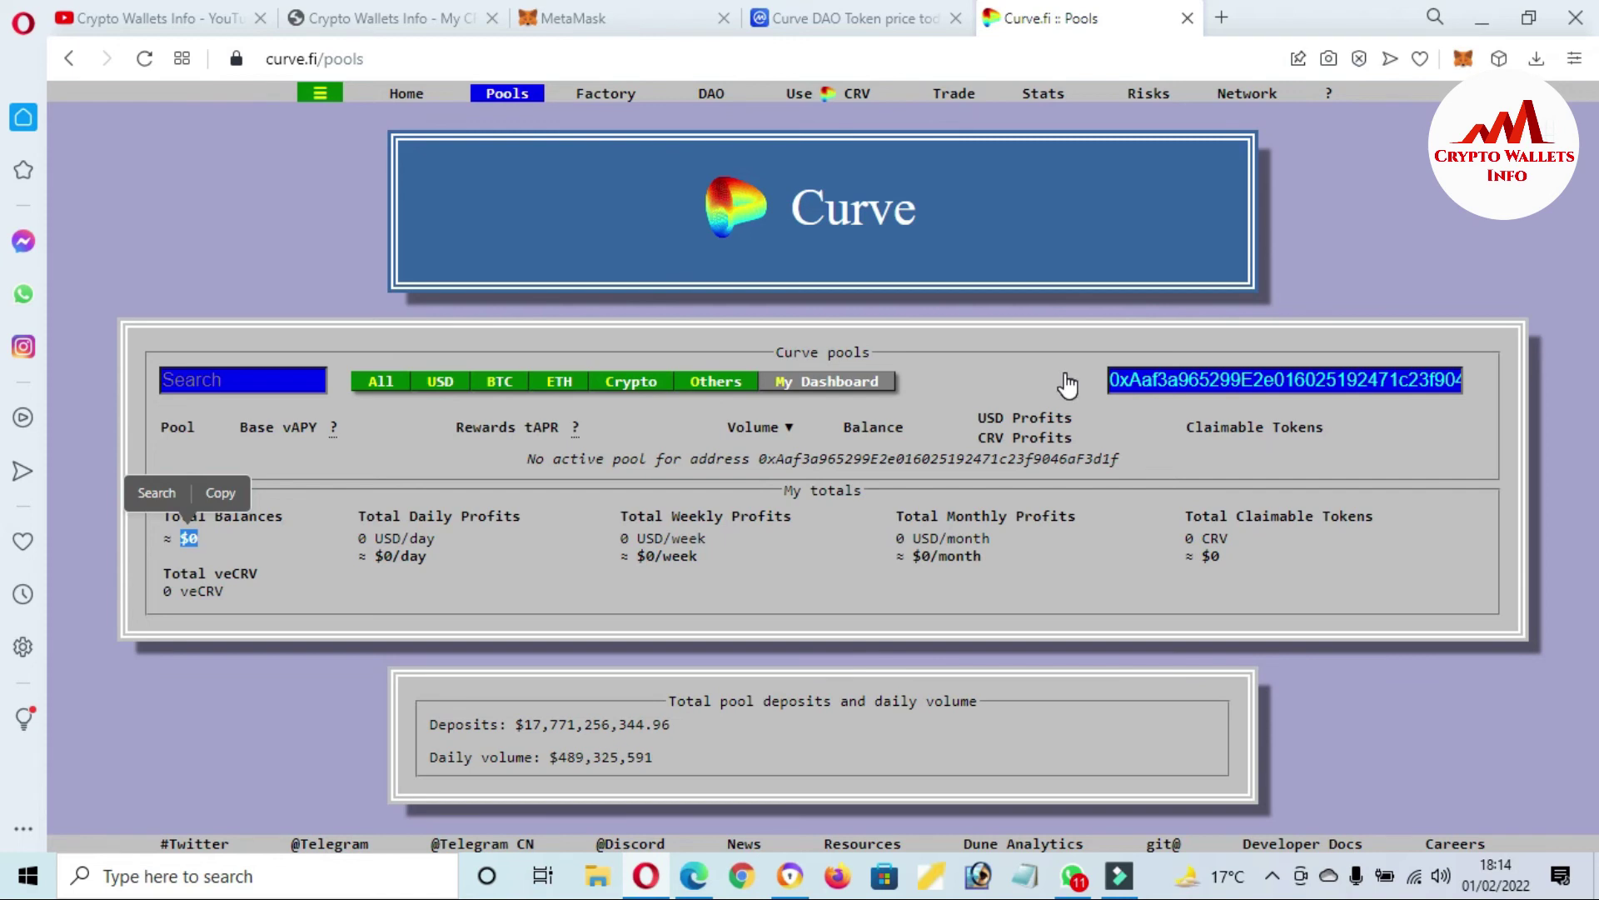
Step: Highlight the YouTube channel's title, then return to the Crypto Wallets Info blog tab
click(173, 12)
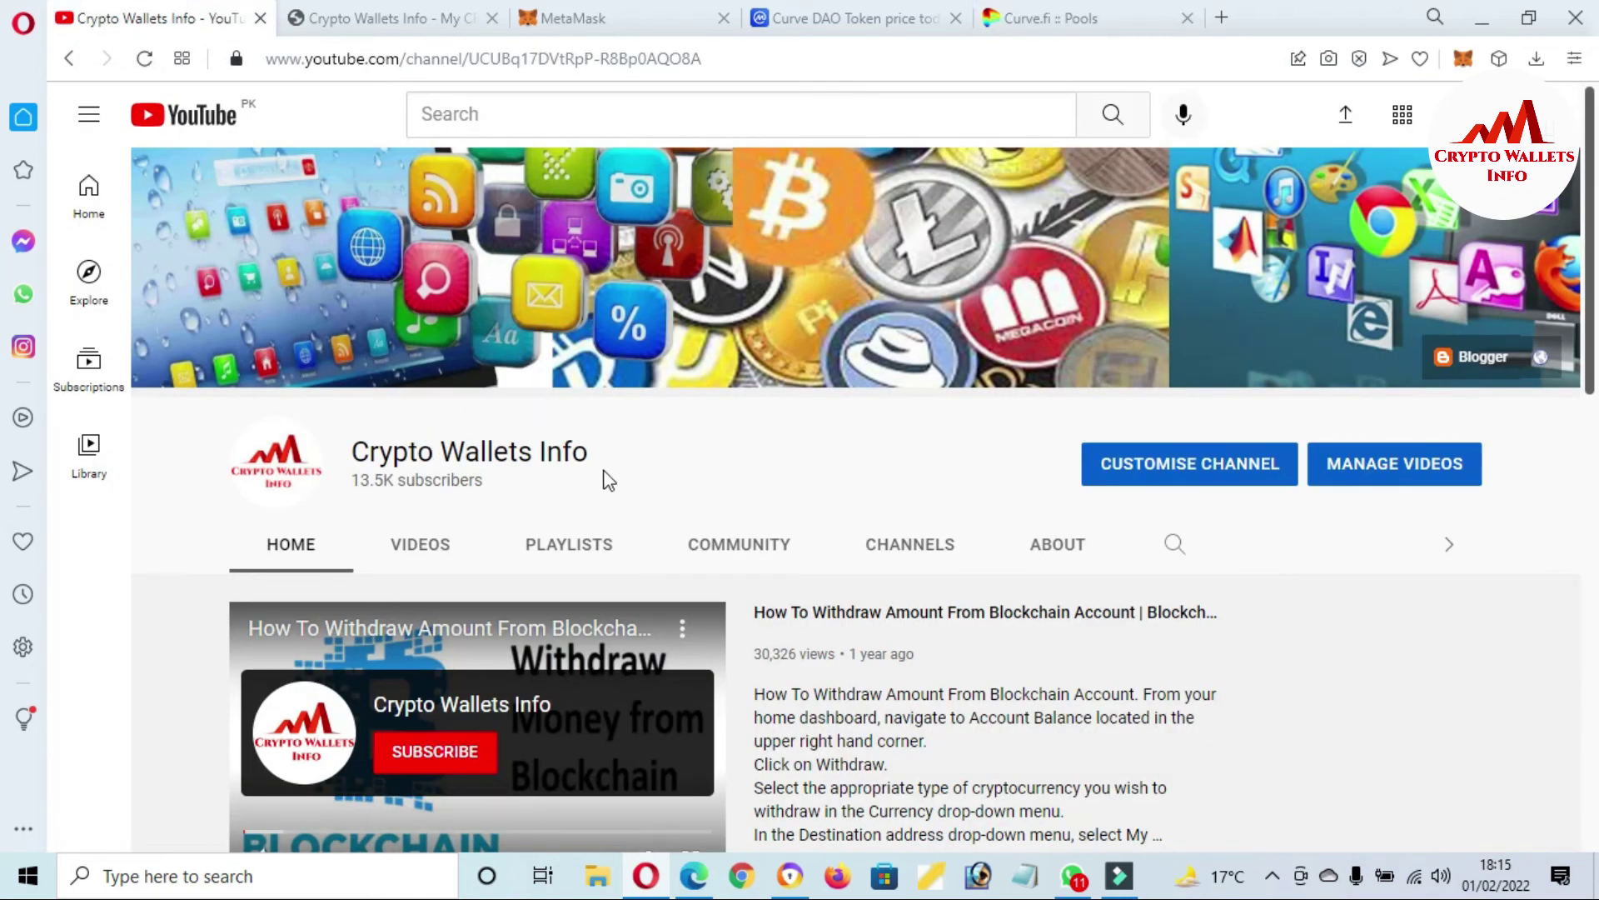
drag(601, 463, 350, 453)
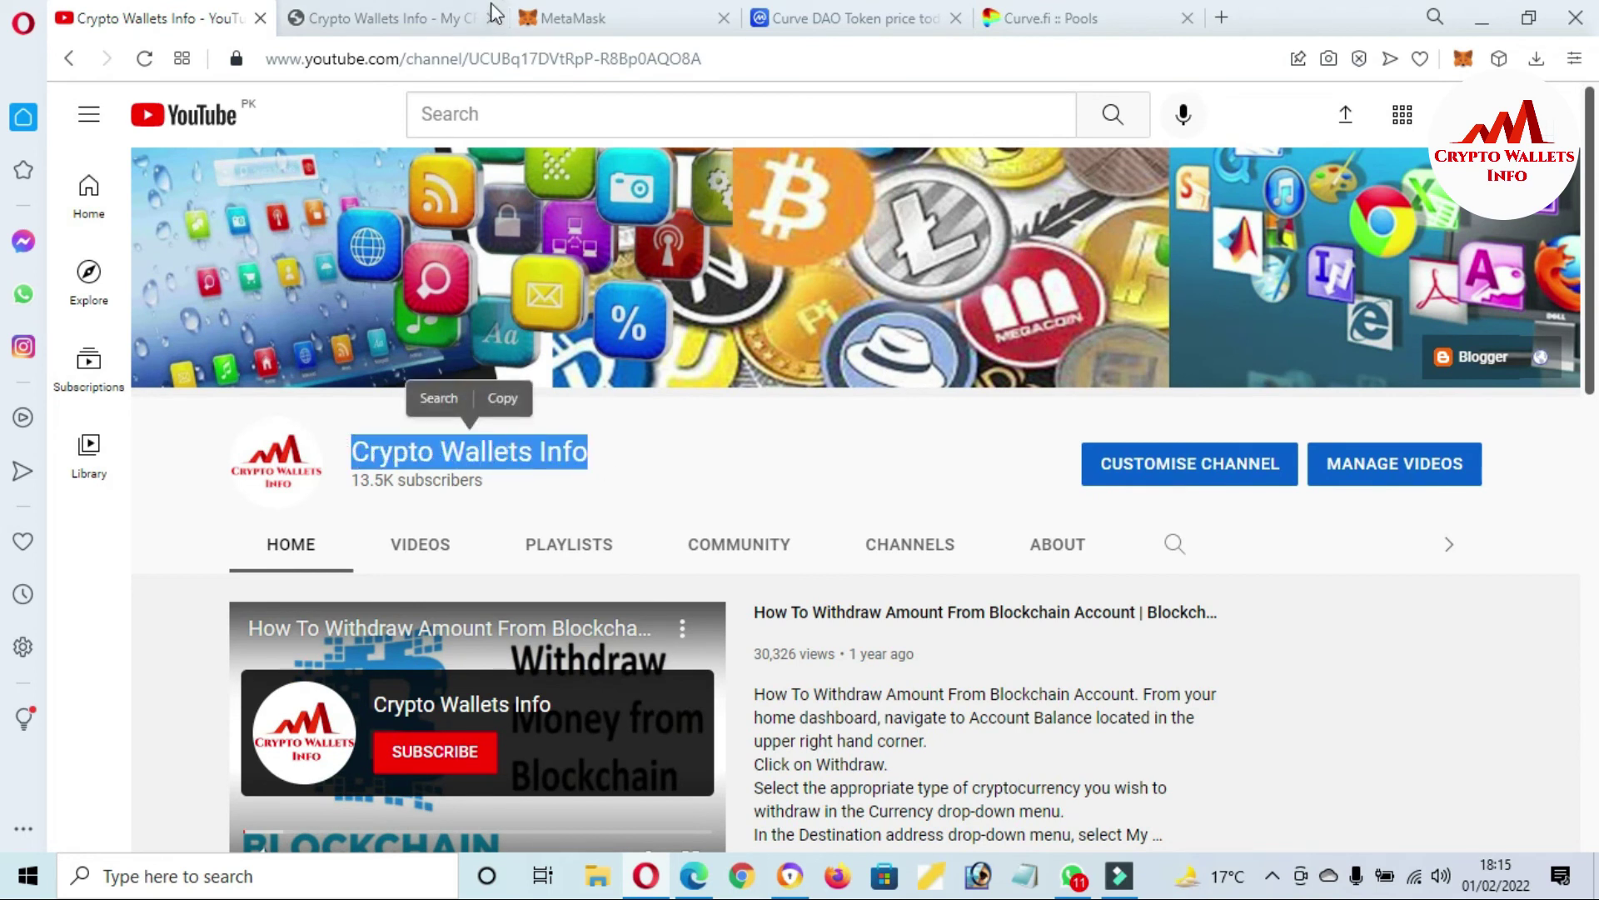
click(426, 14)
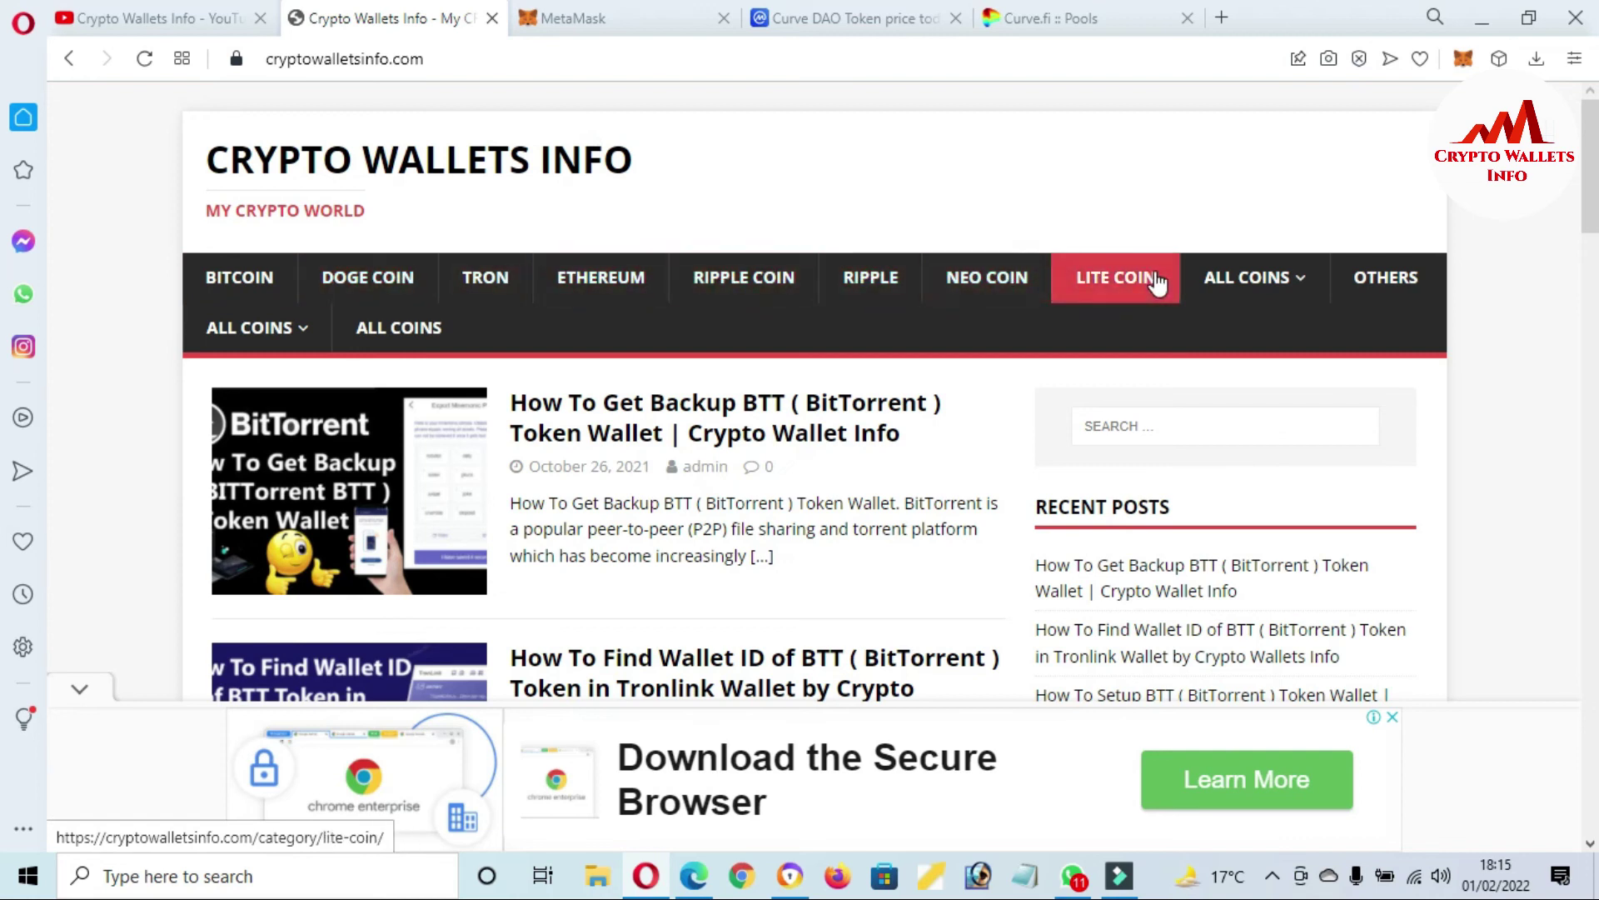
Step: Open the ALL COINS menu and scroll down its list toward the MATH WALLET entry
mouse_move(1296, 280)
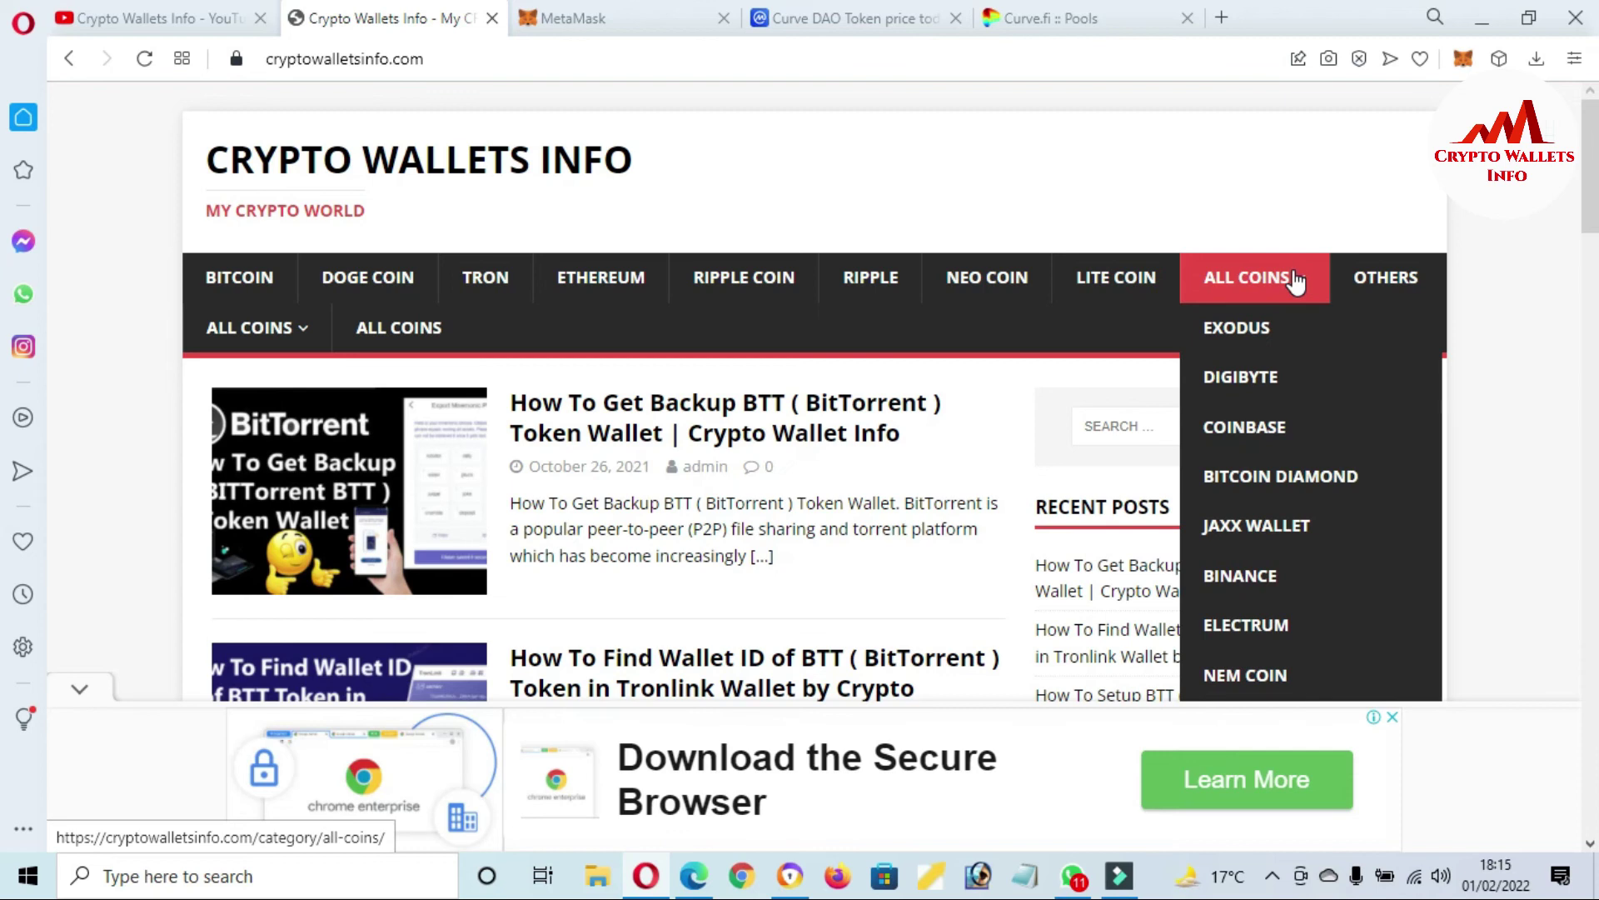
scroll(1296, 280, down, 1)
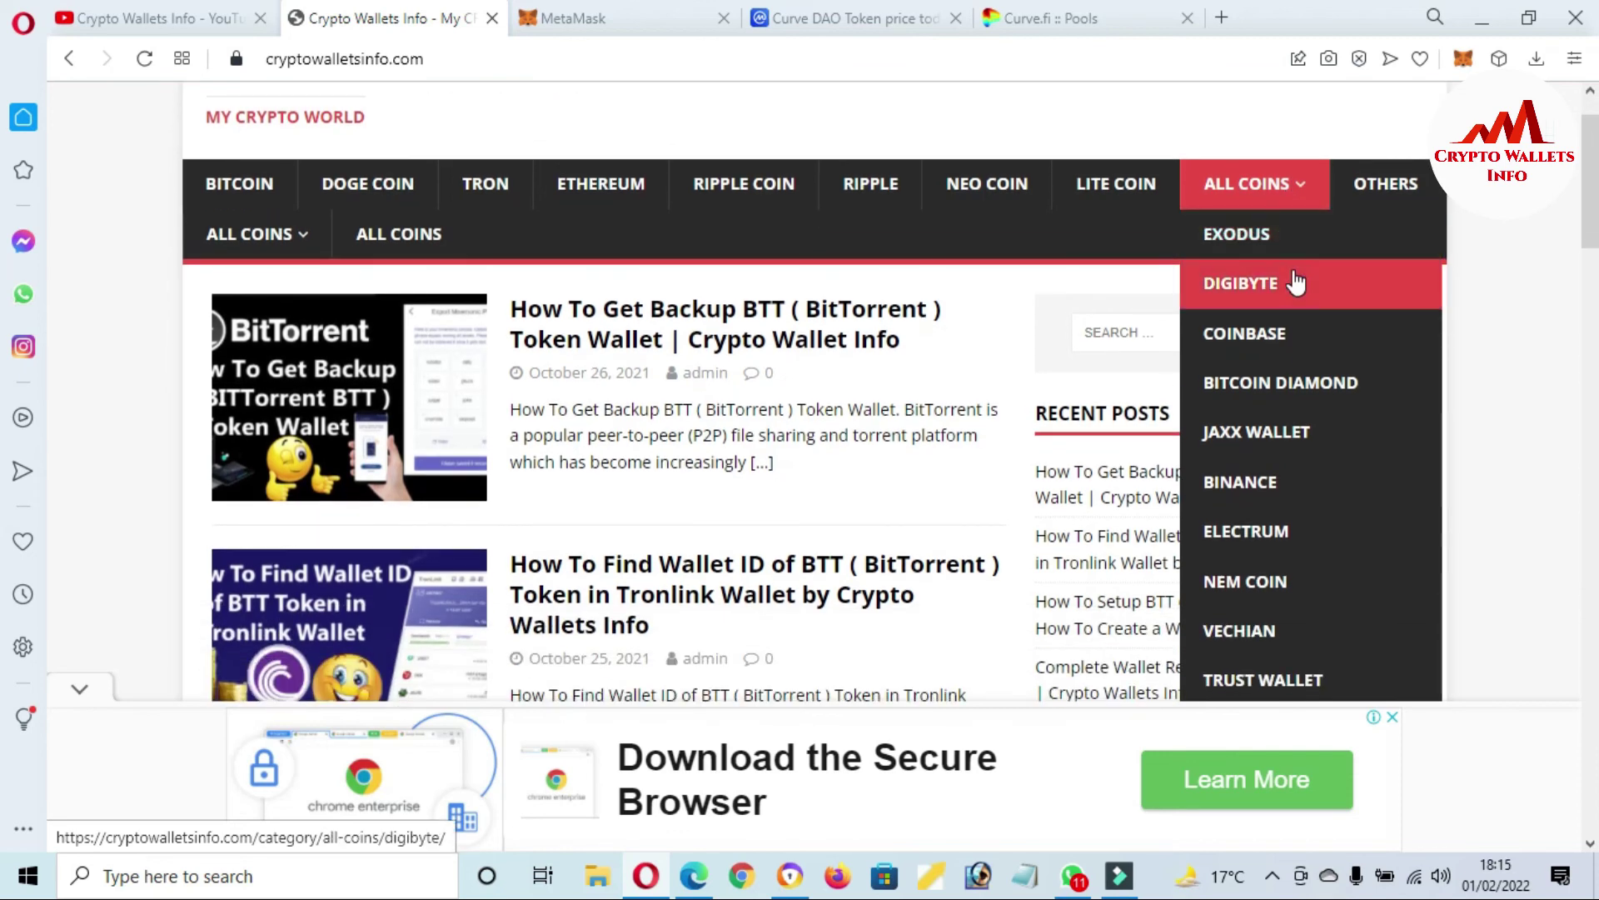
scroll(1296, 279, up, 1)
scroll(1296, 280, down, 2)
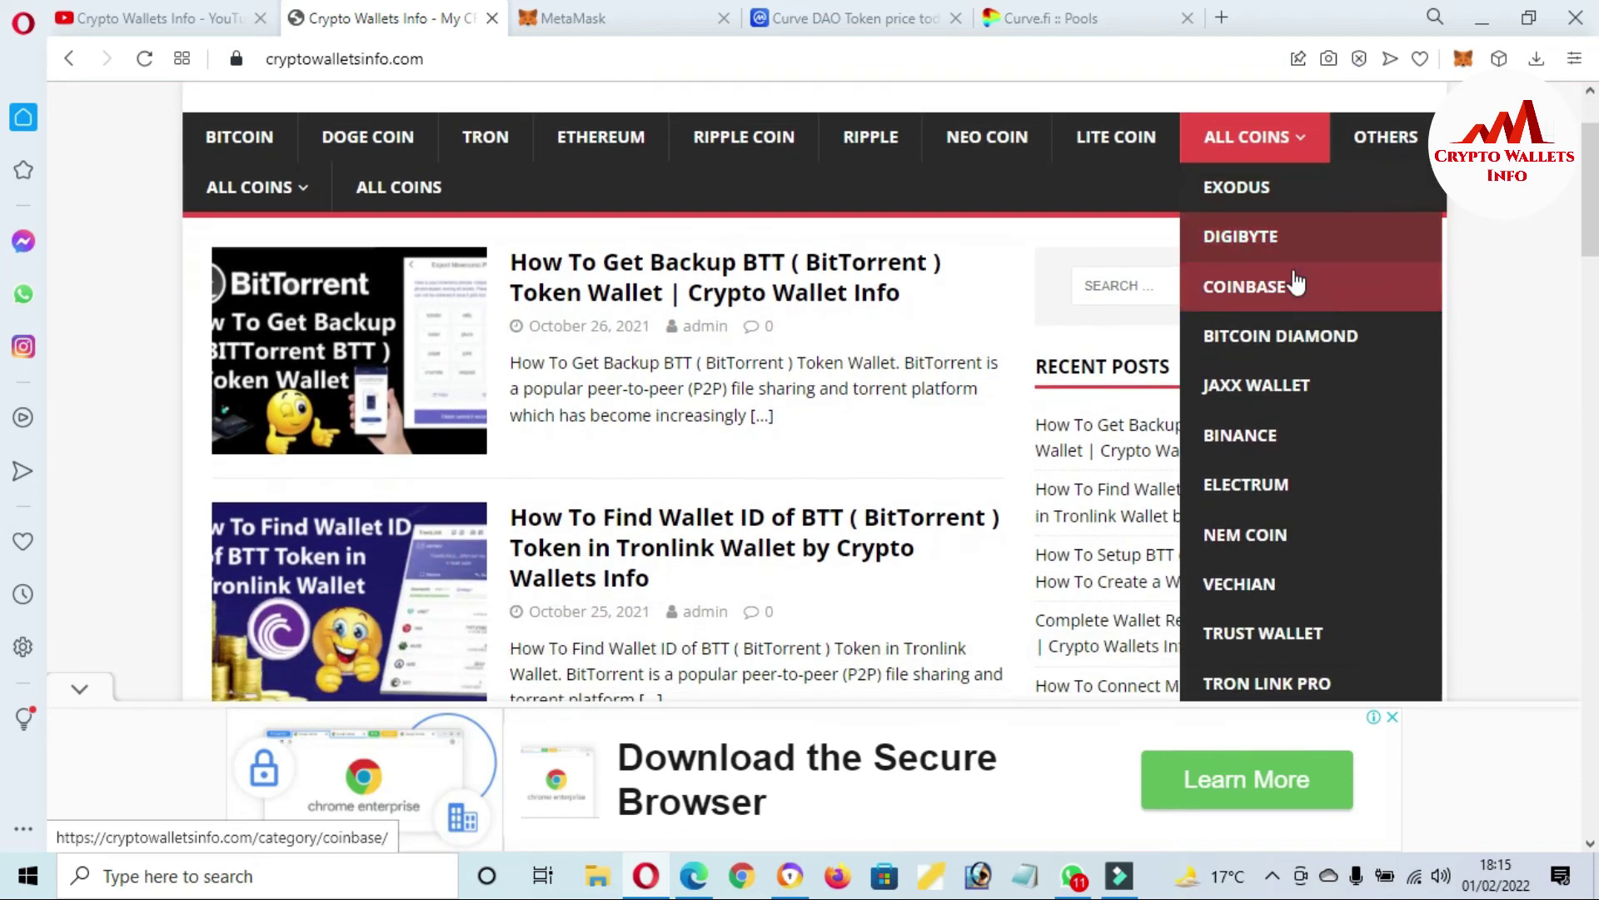
scroll(1296, 280, down, 2)
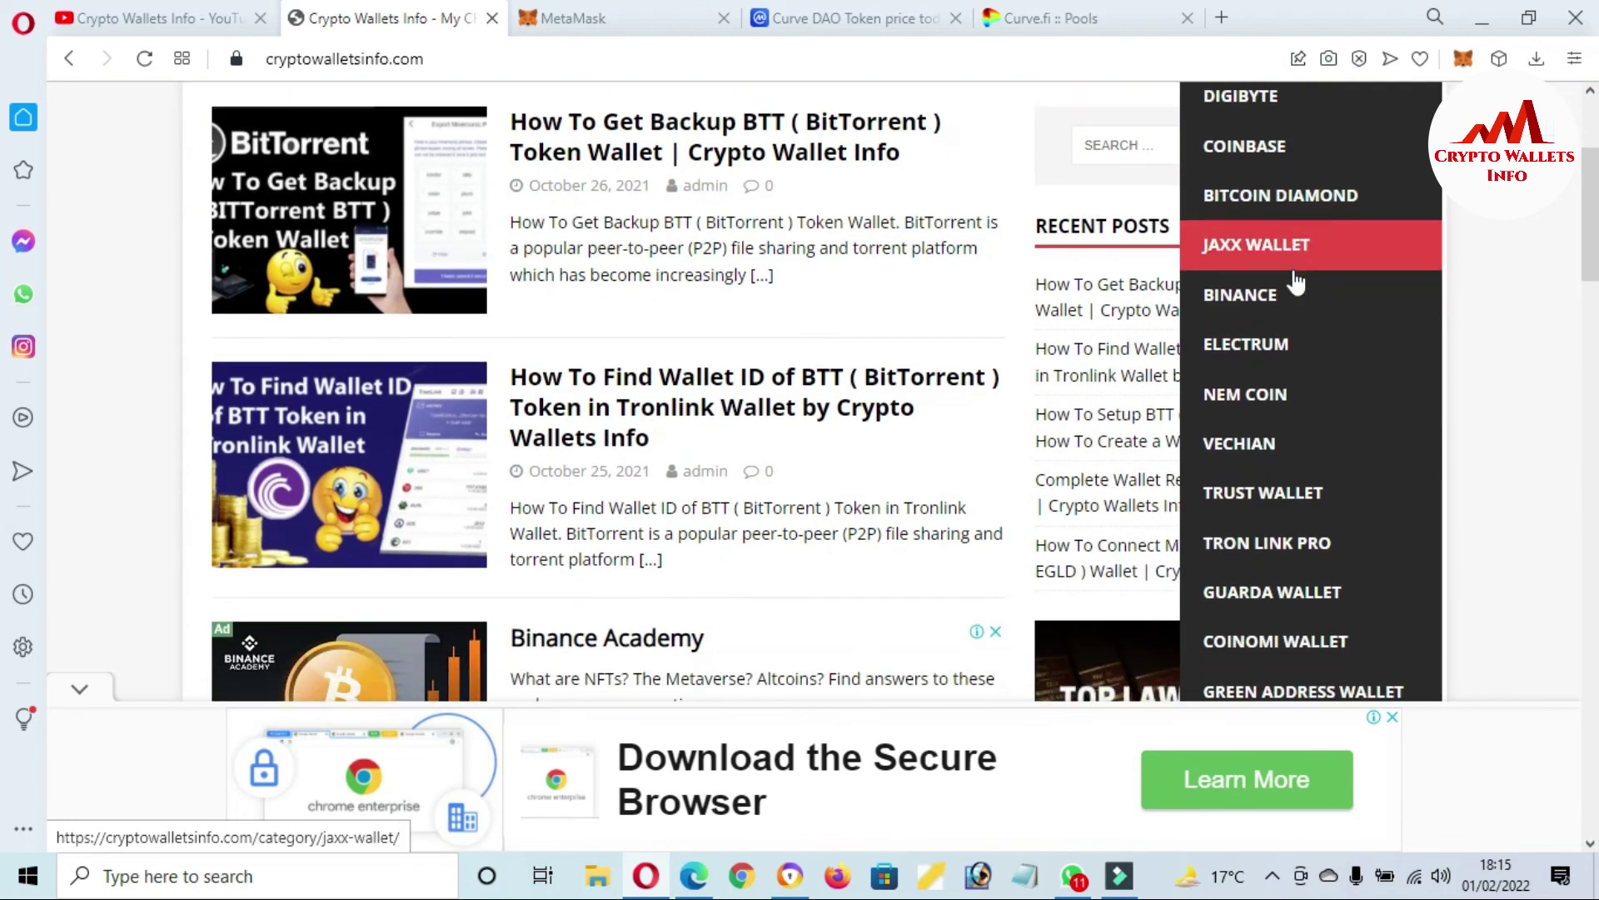
scroll(1296, 280, down, 3)
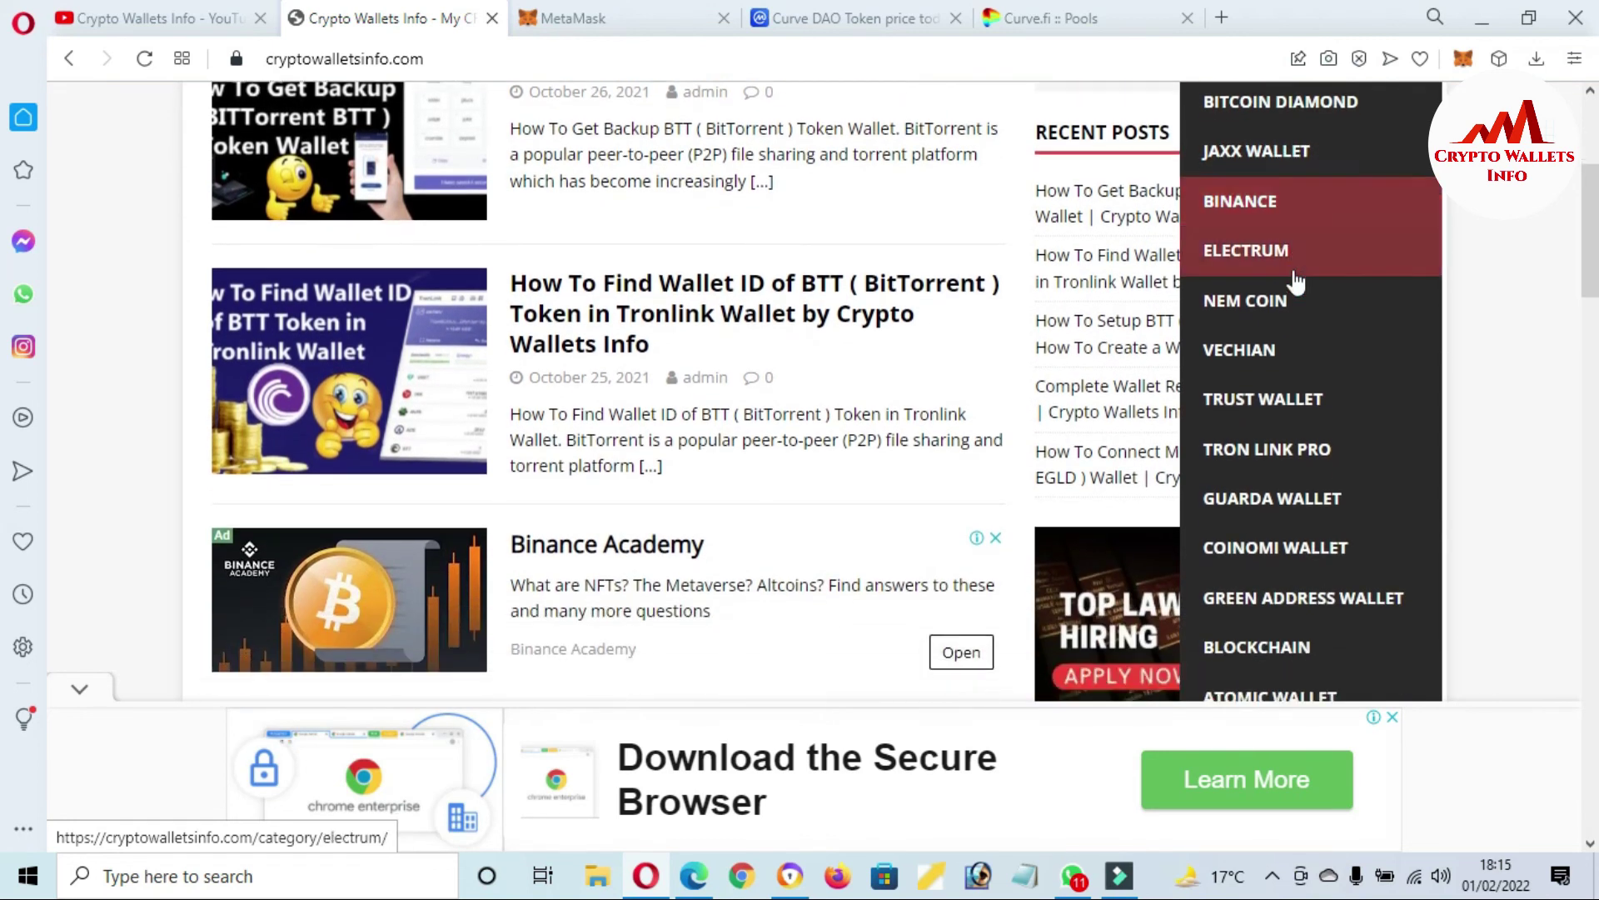
scroll(1296, 282, down, 4)
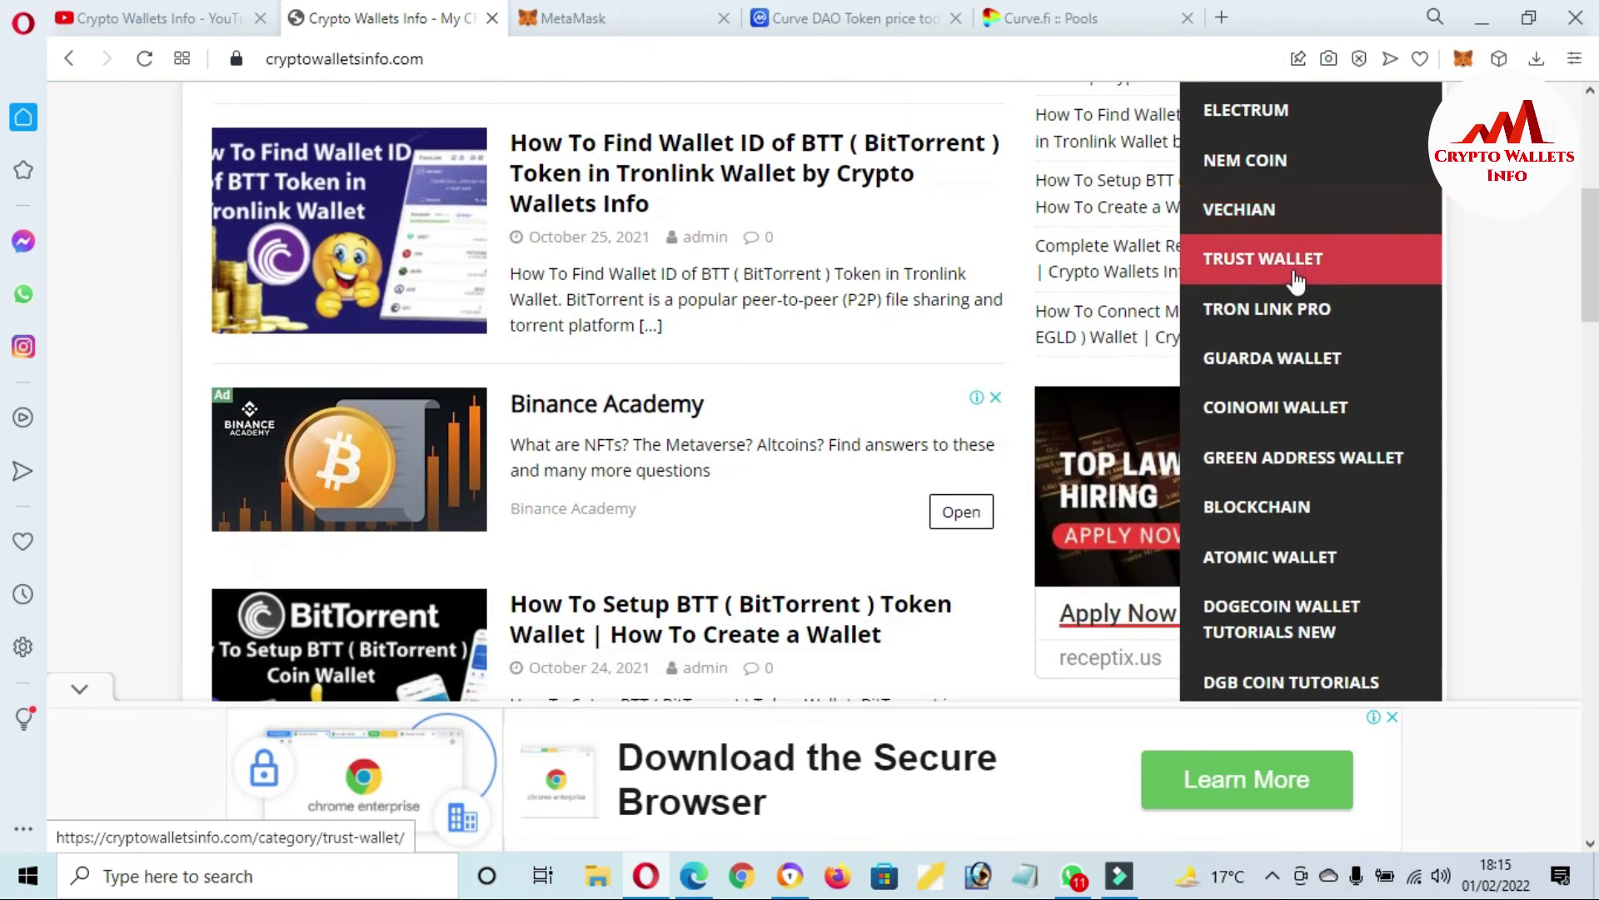
scroll(1296, 281, down, 3)
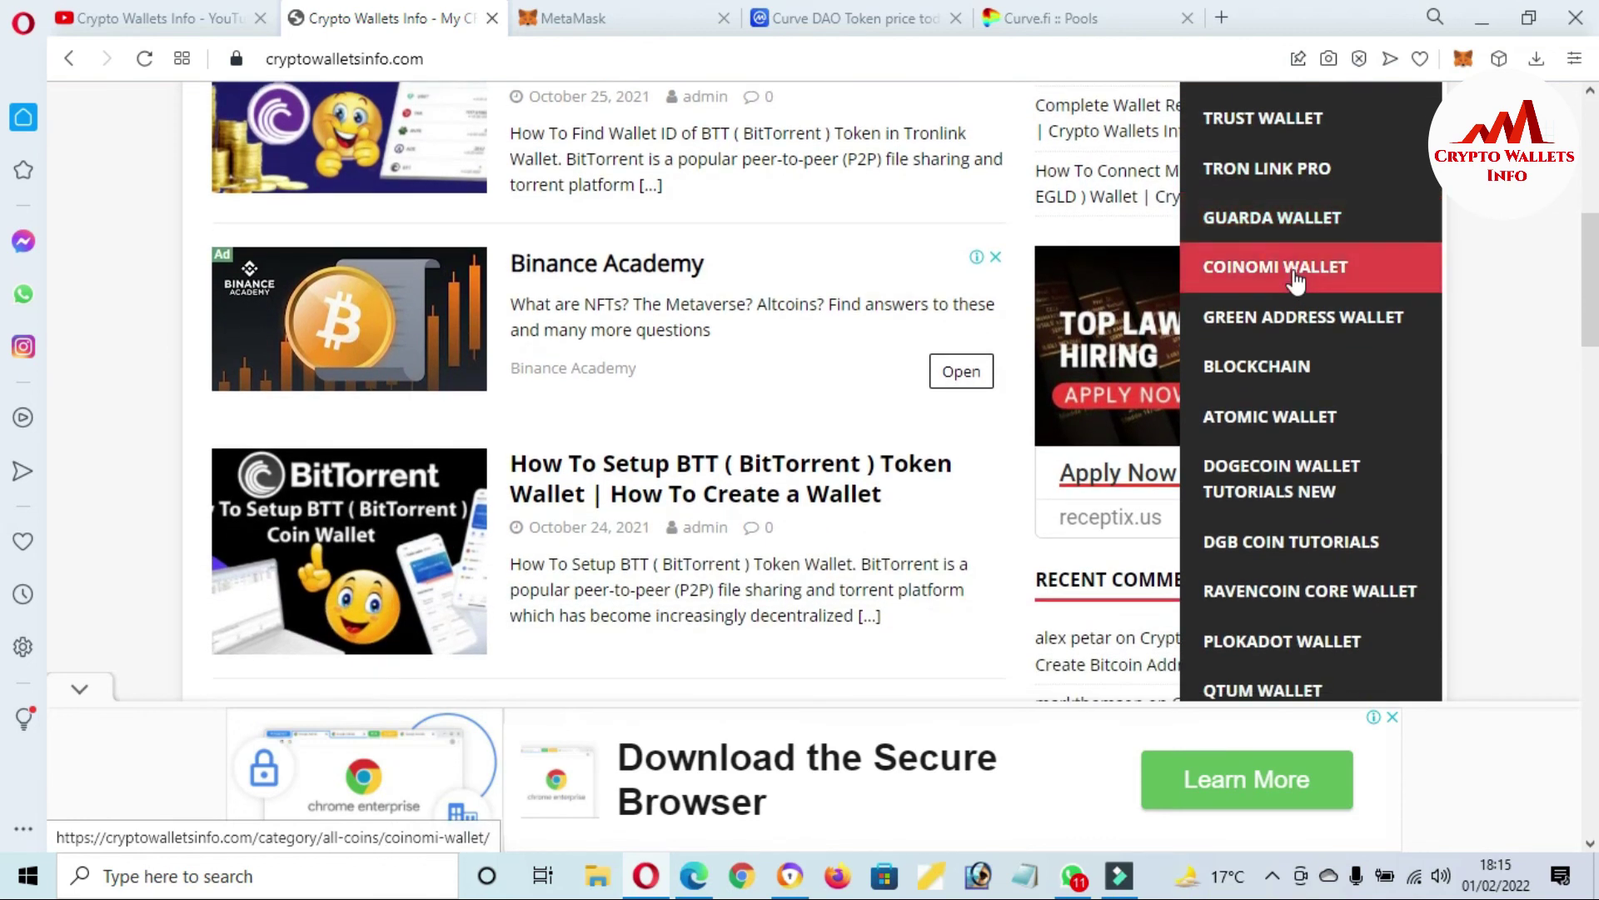
scroll(1296, 282, down, 1)
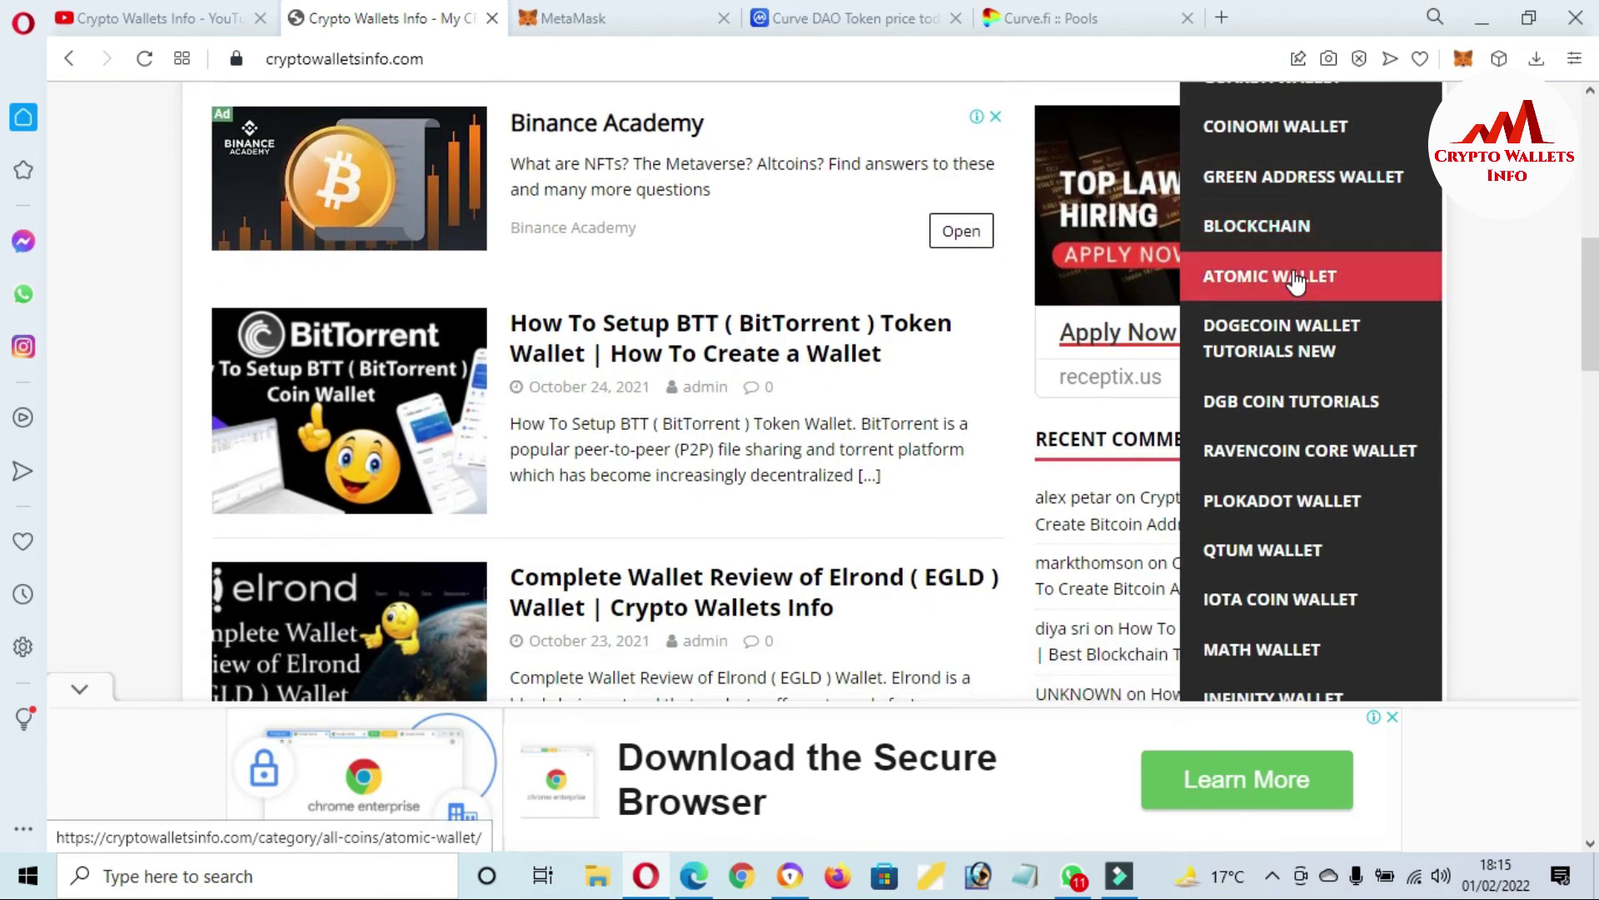
scroll(1296, 281, down, 3)
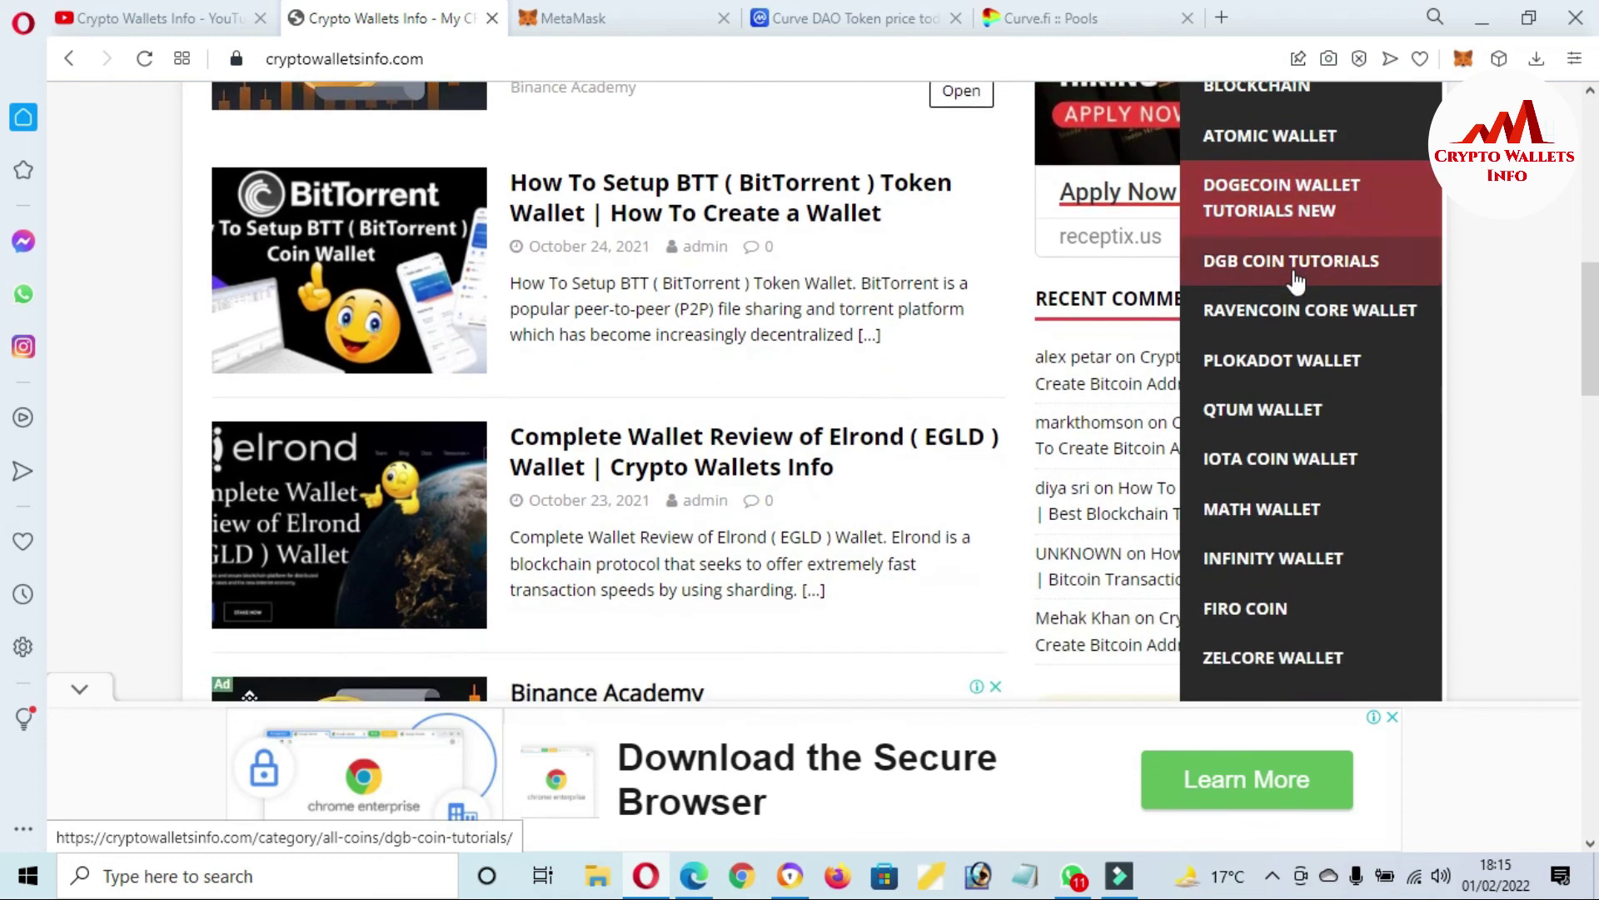
scroll(1296, 282, down, 3)
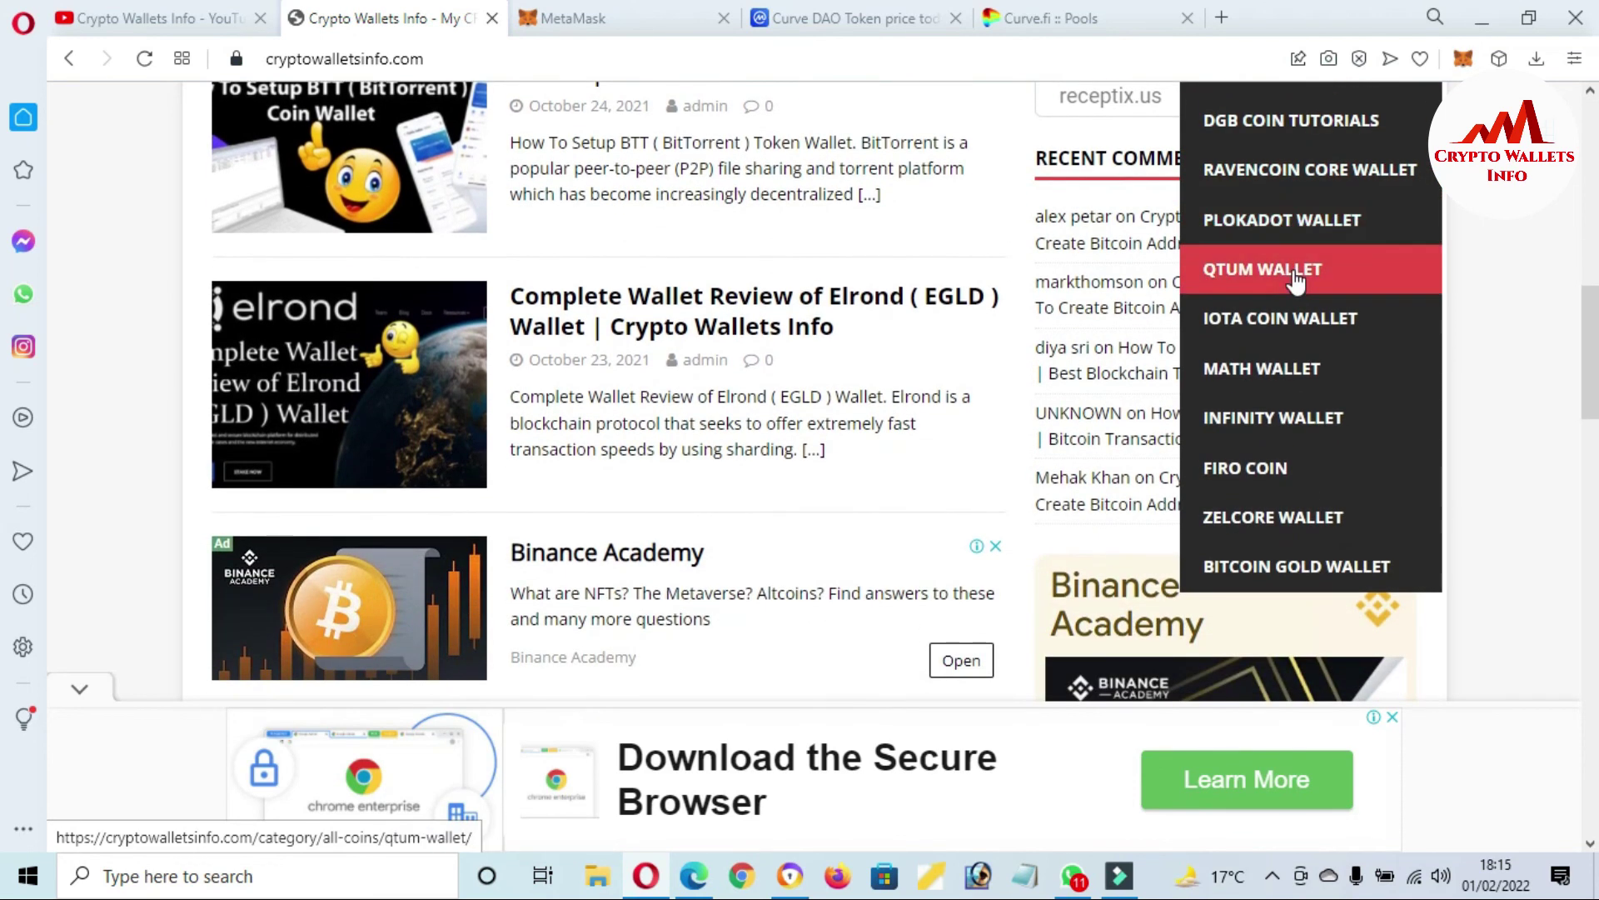
scroll(1296, 281, down, 3)
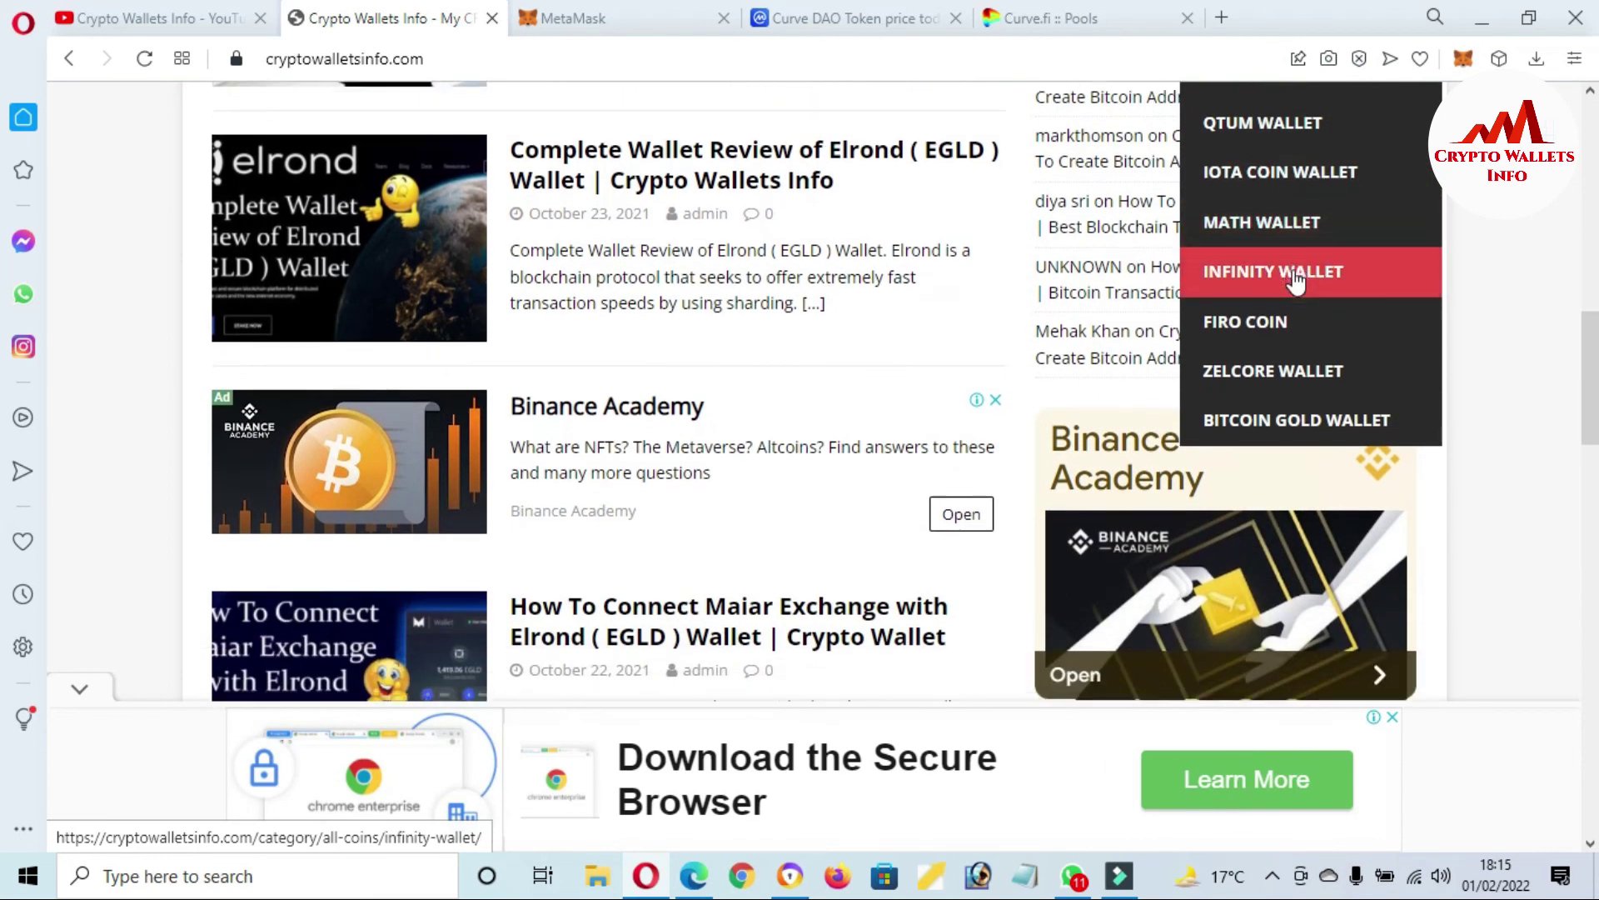
scroll(1296, 282, down, 3)
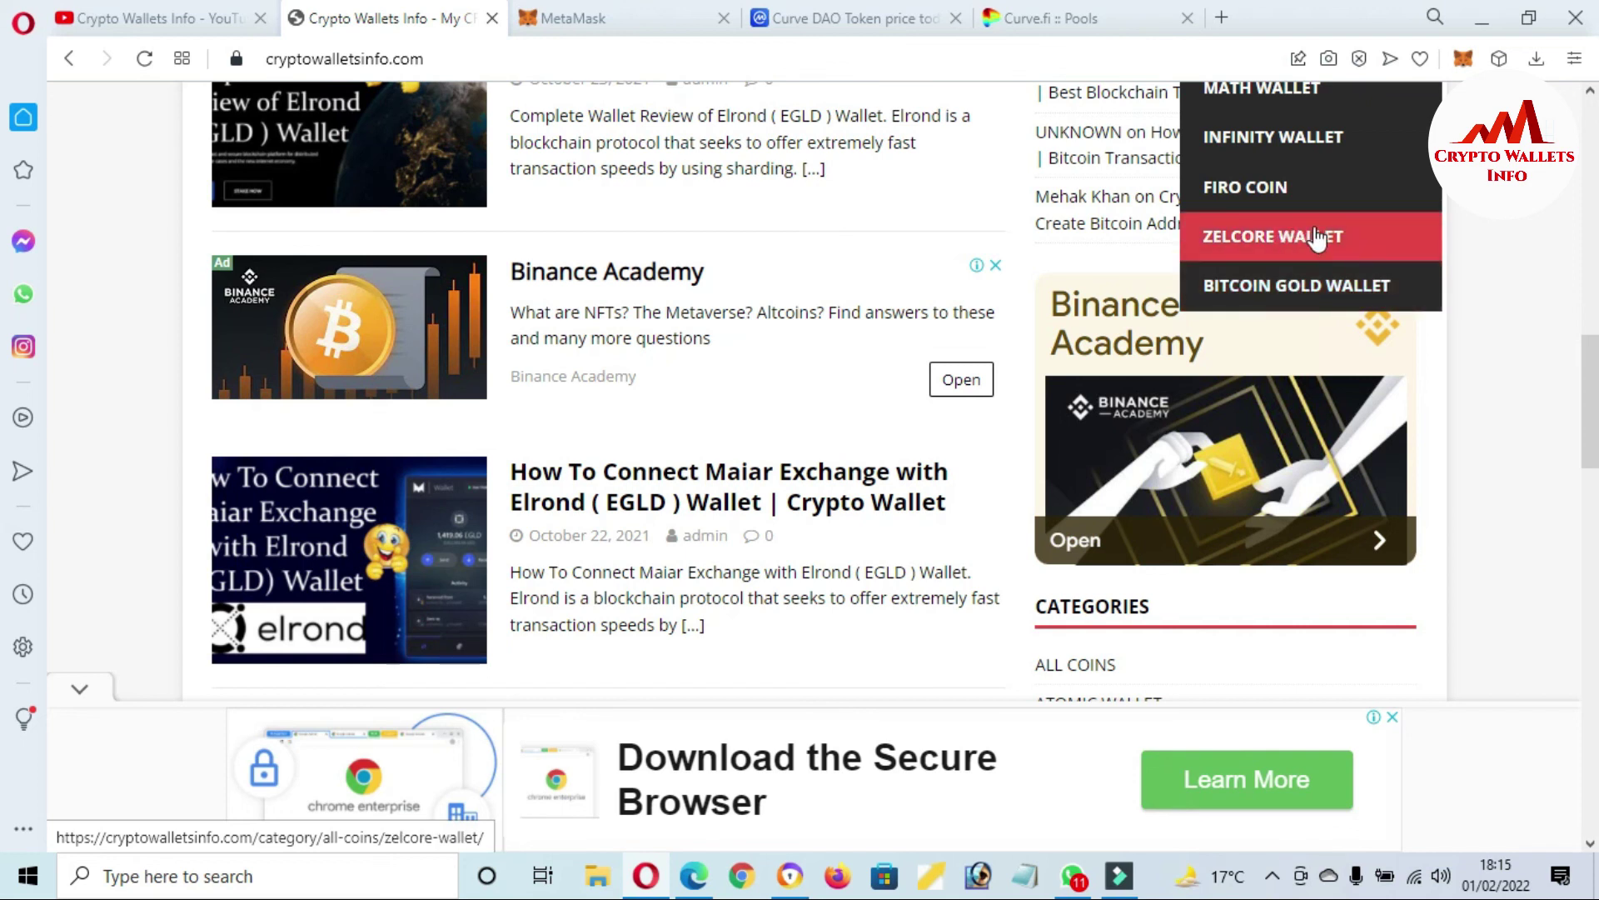
Step: Open the MATH WALLET category past the vignette ad, browse its posts, and reveal hidden tray icons
click(1272, 109)
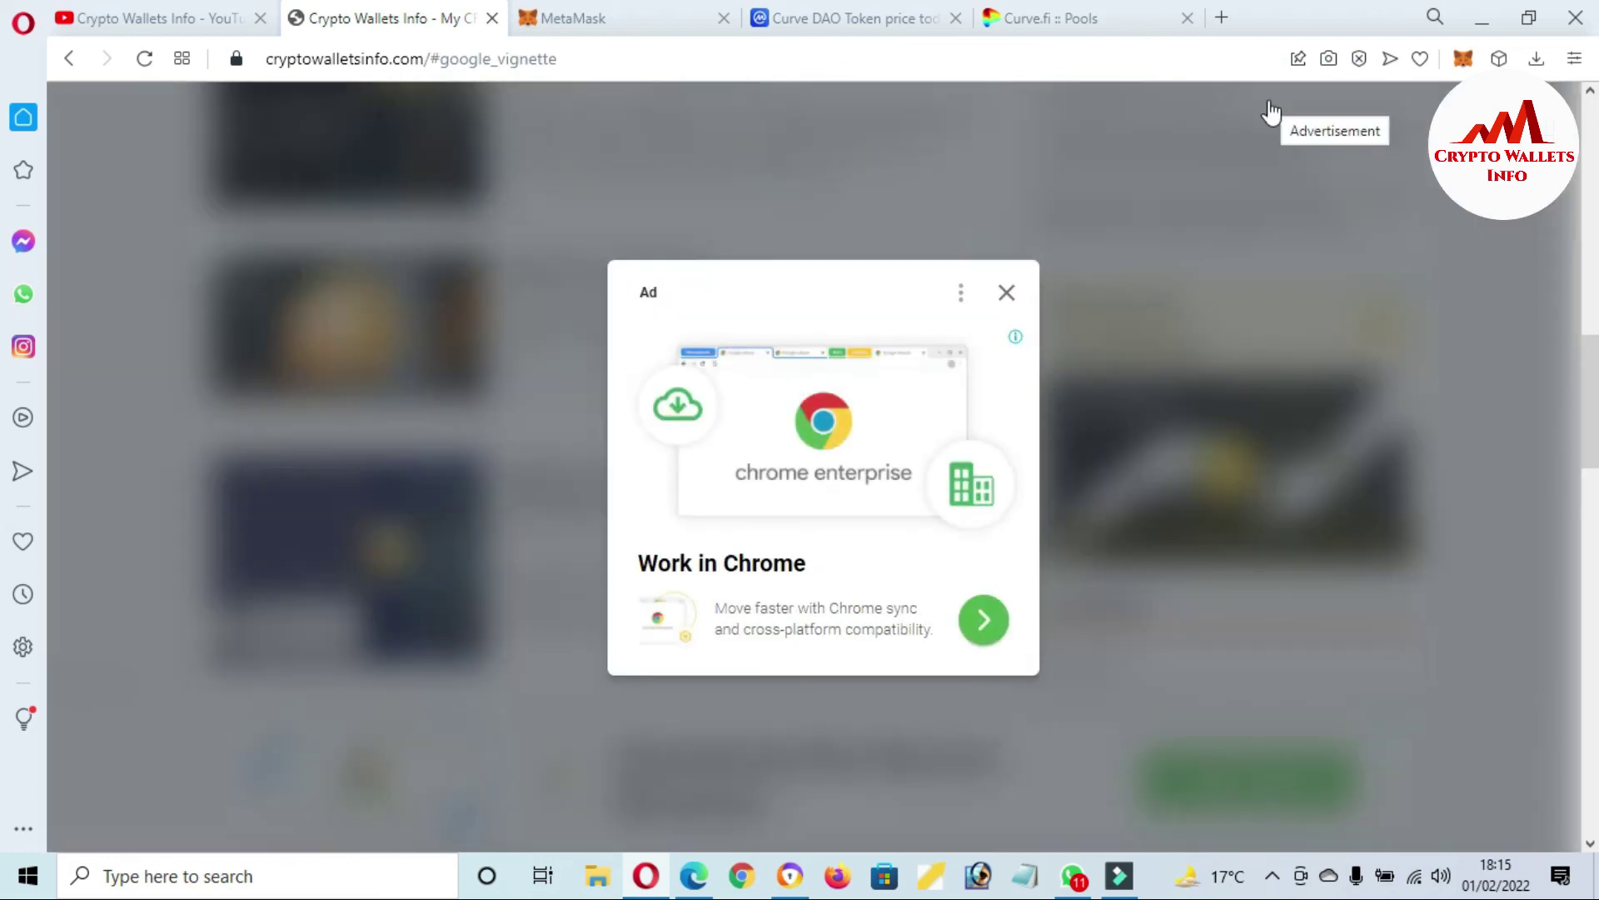
click(998, 315)
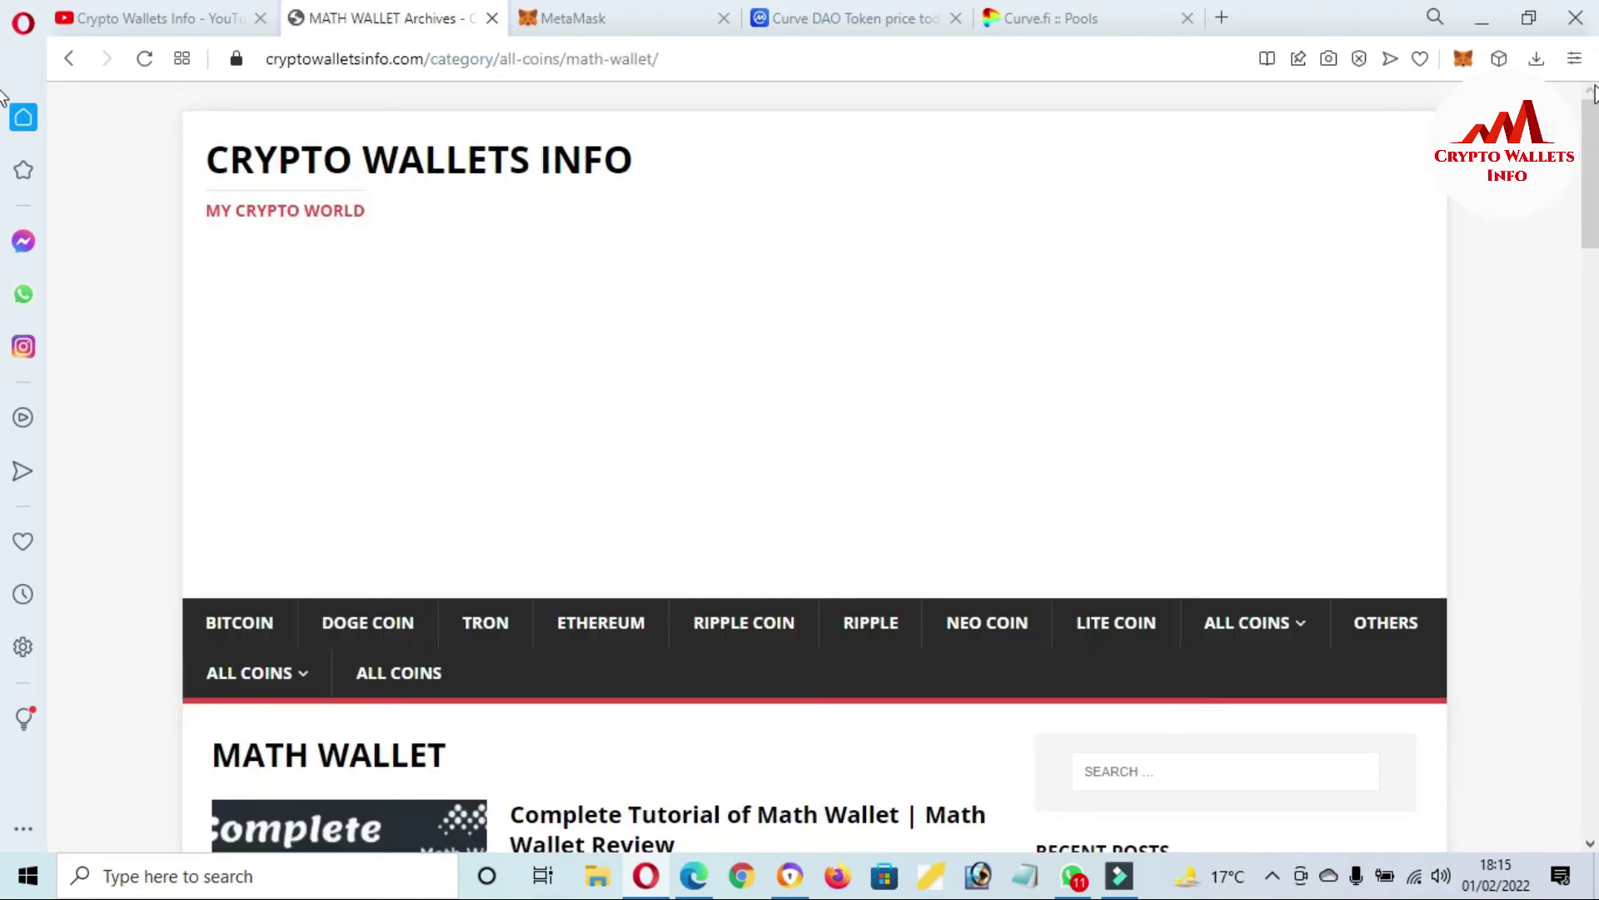
drag(1592, 129, 1595, 458)
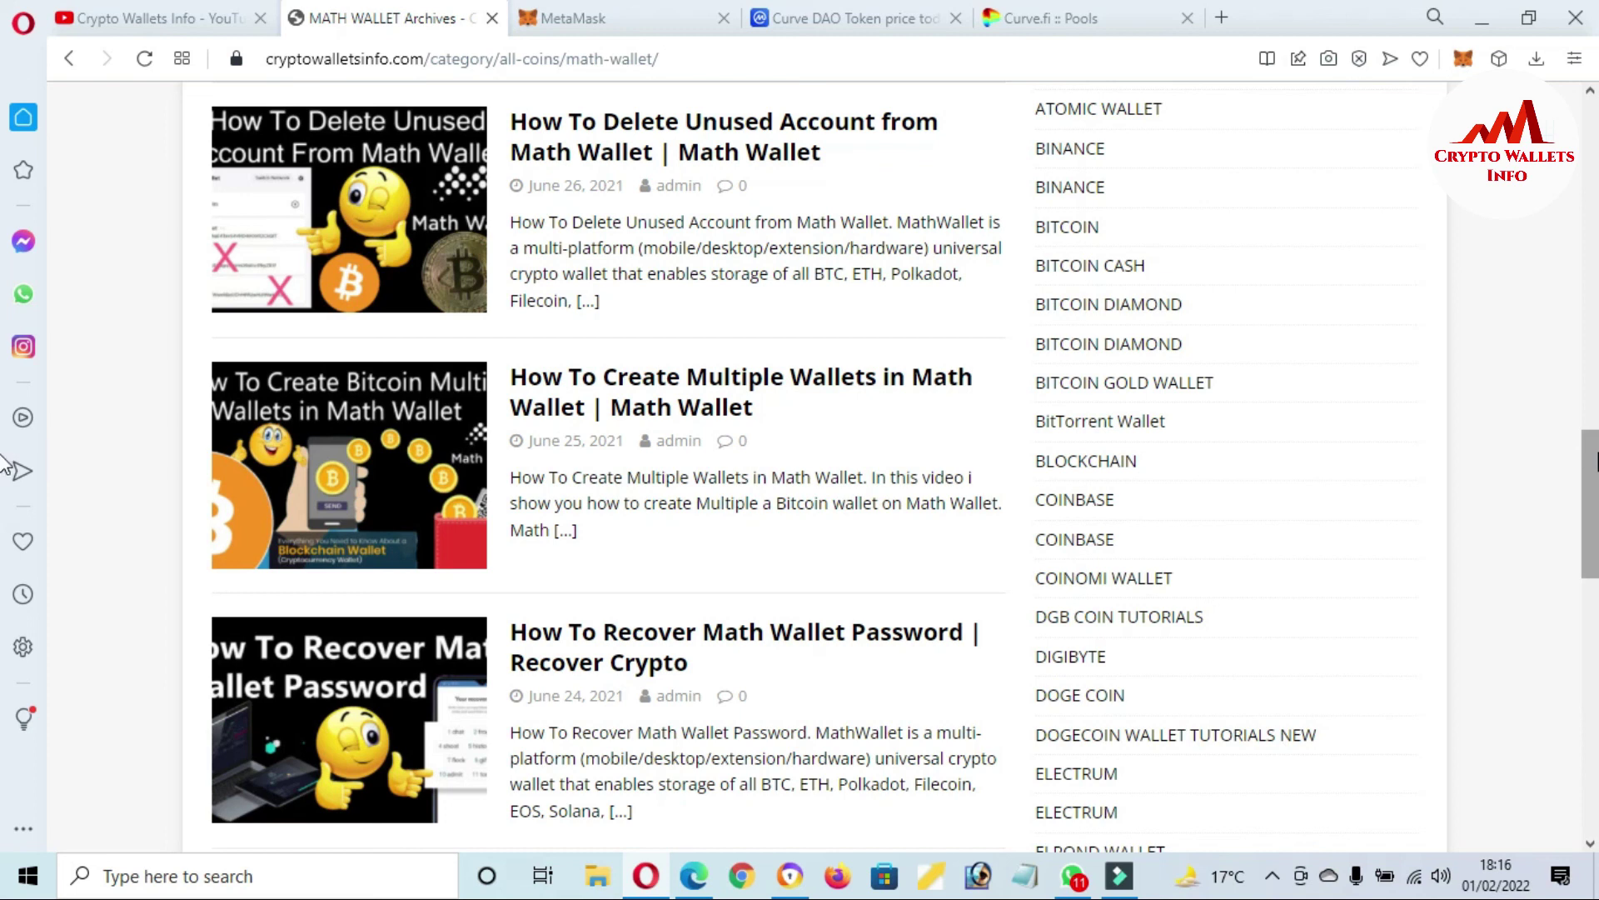
click(1274, 881)
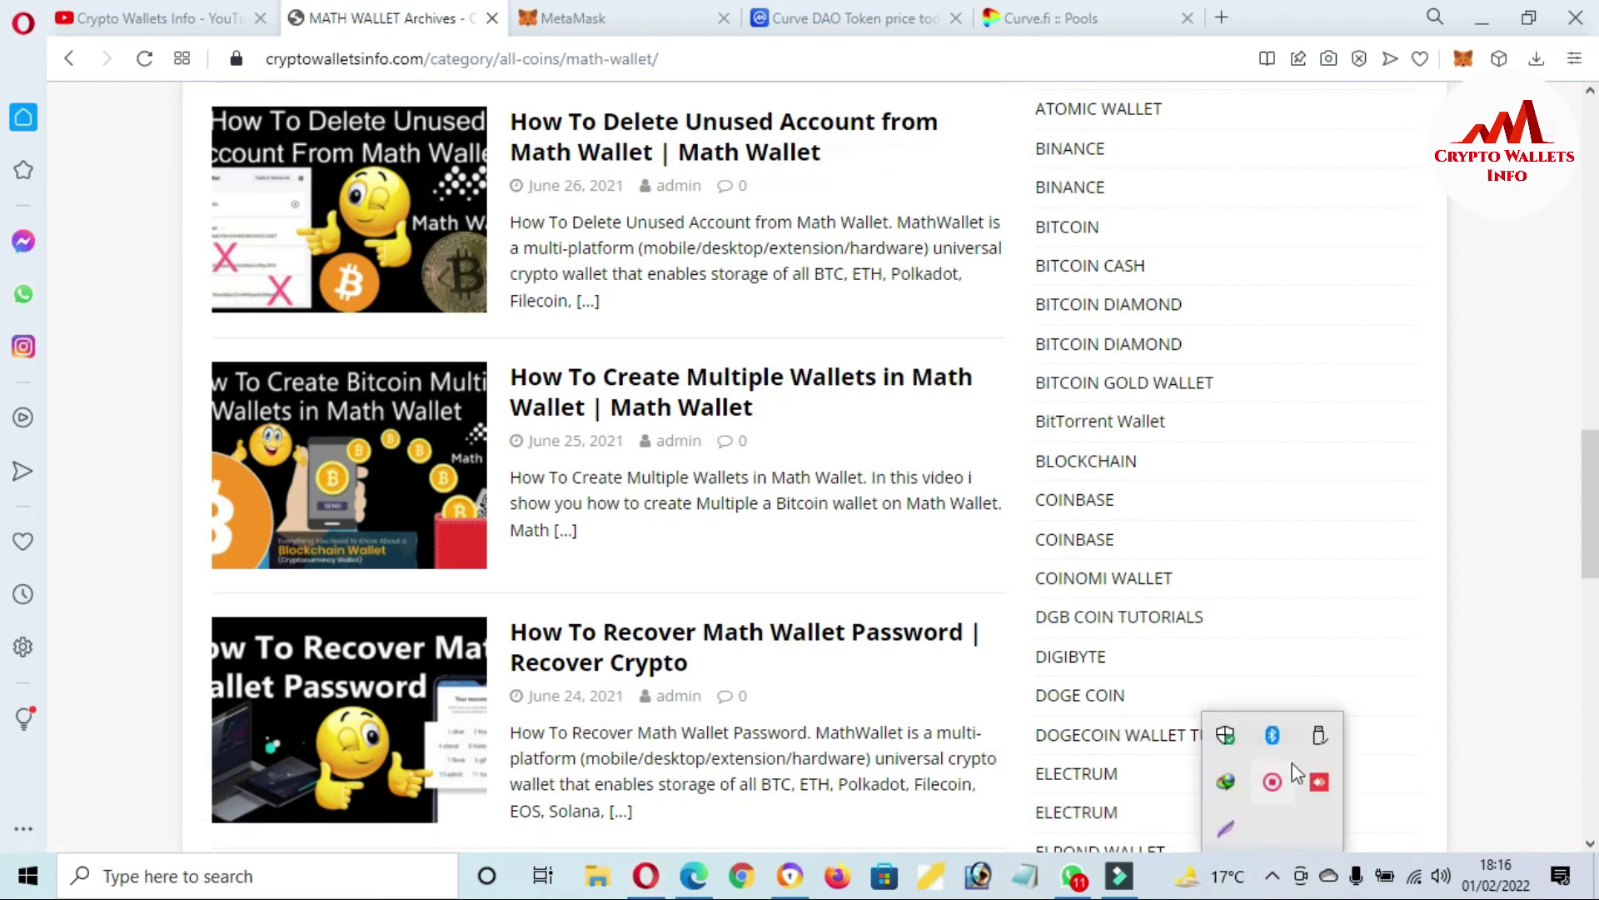